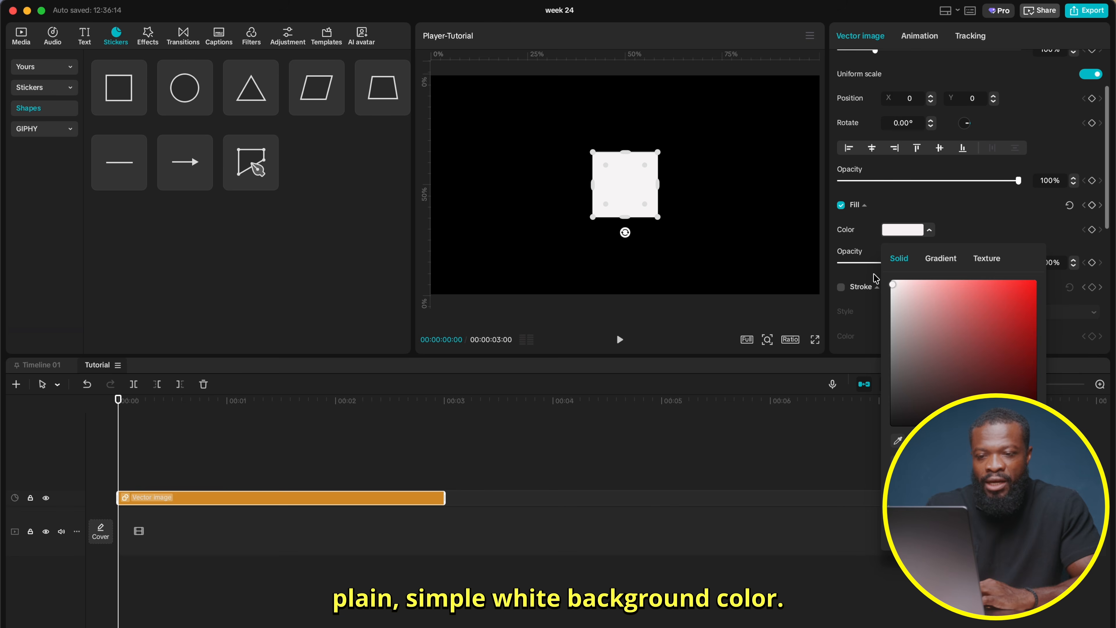
# Enlarge the white square to fill the frame and convert it into a compound clip on the main track.
pyautogui.moveTo(659, 152); pyautogui.dragTo(842, 55)
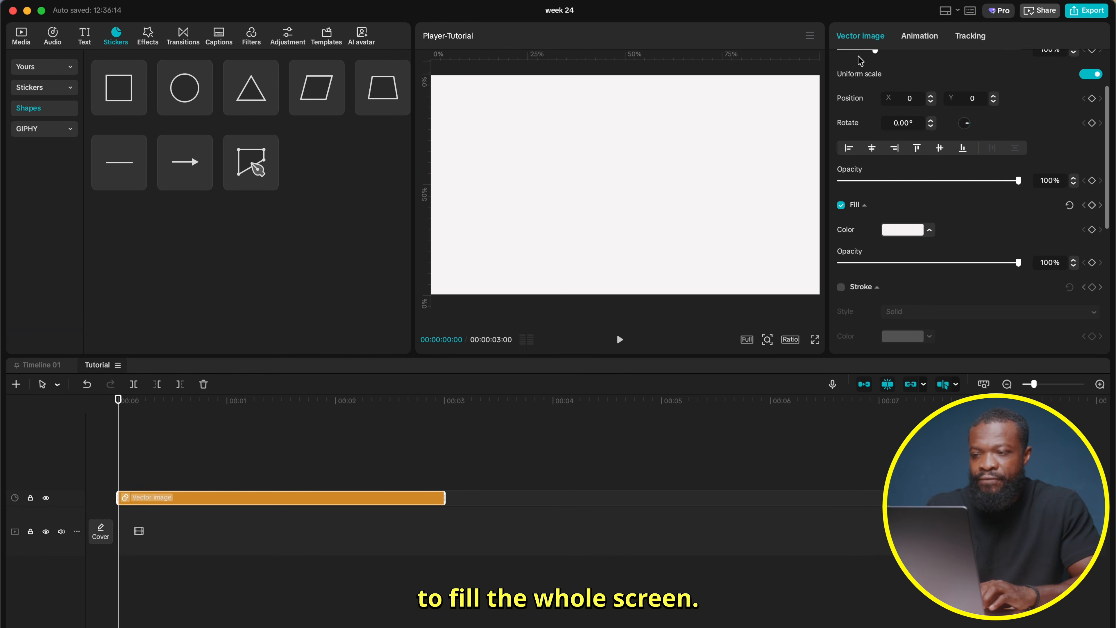
pyautogui.click(137, 504)
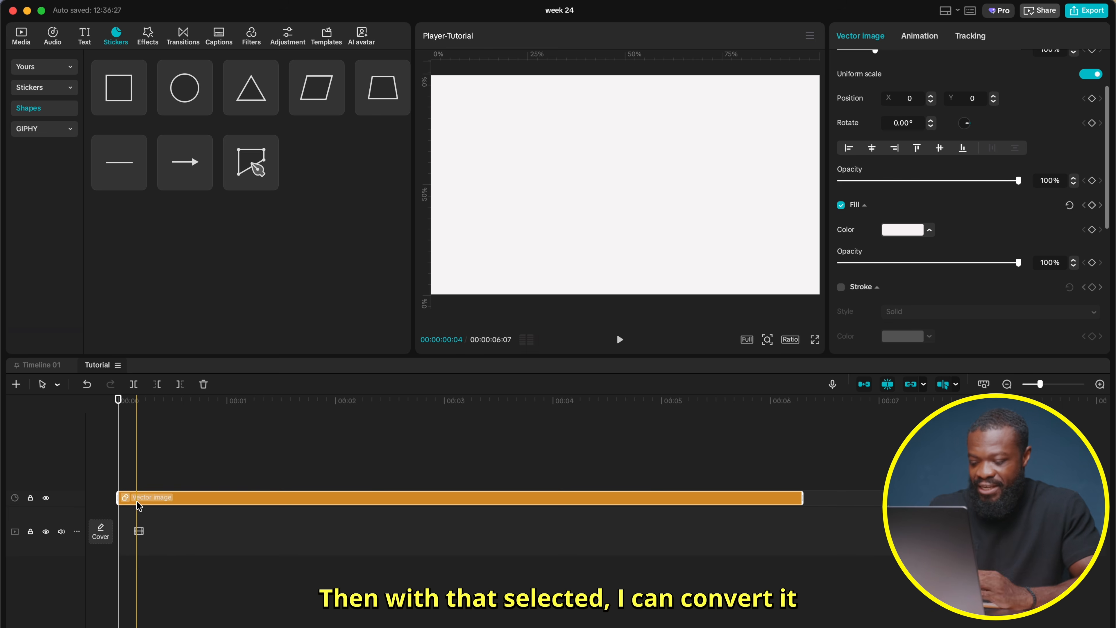
pyautogui.hotkey('alt', 'g')
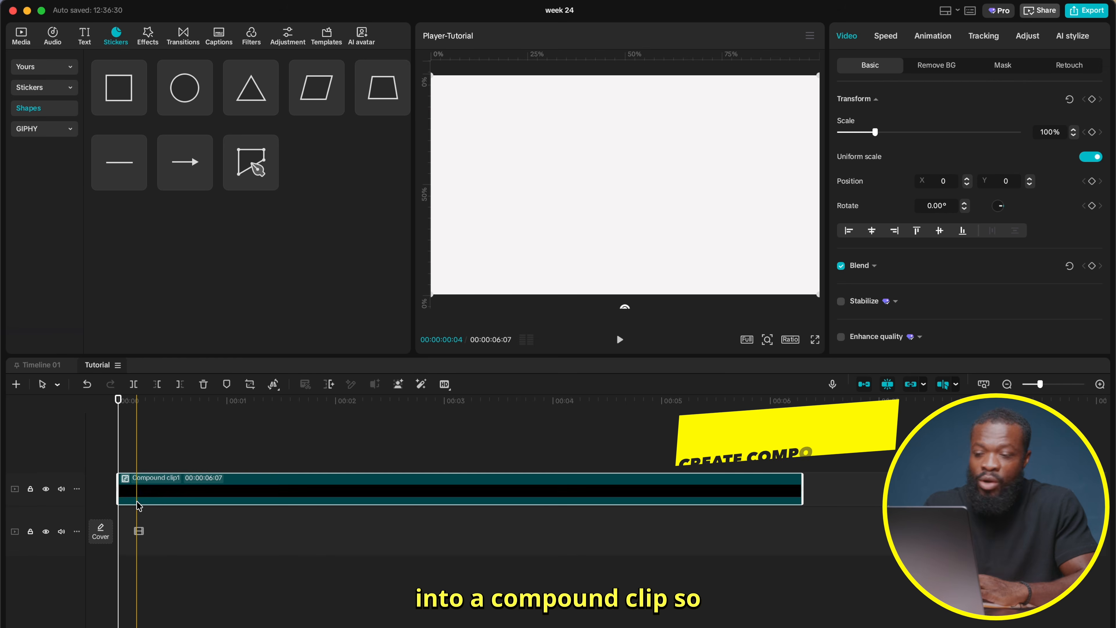
pyautogui.moveTo(141, 485); pyautogui.dragTo(141, 544)
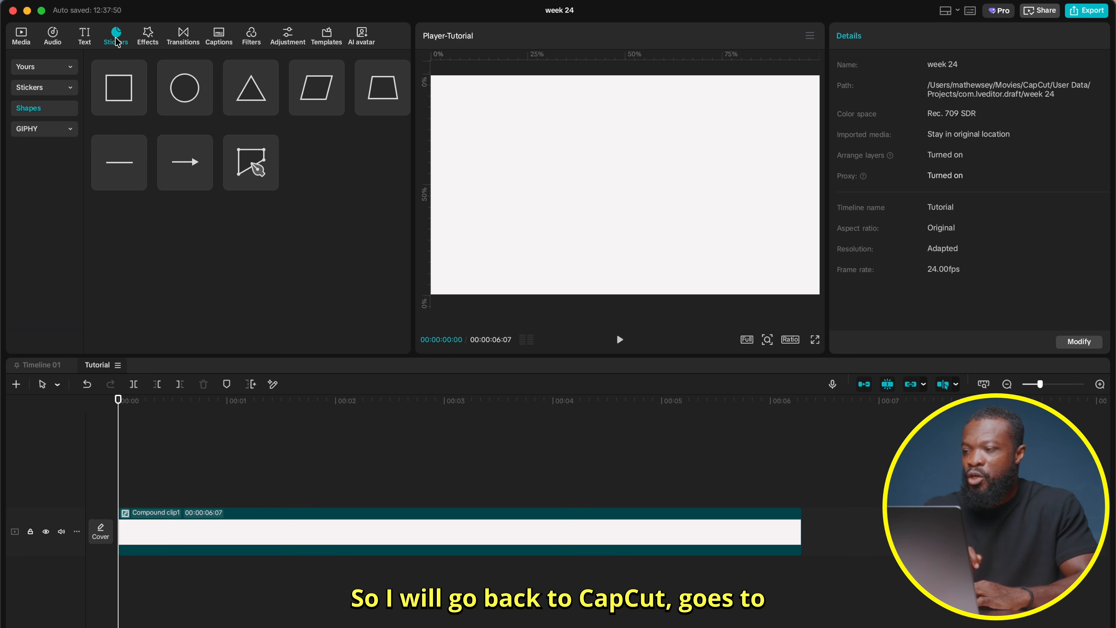
# Add a square shape above the compound clip and reshape it into a bar 490 wide and 100 high.
pyautogui.moveTo(114, 92); pyautogui.dragTo(125, 506)
pyautogui.click(301, 497)
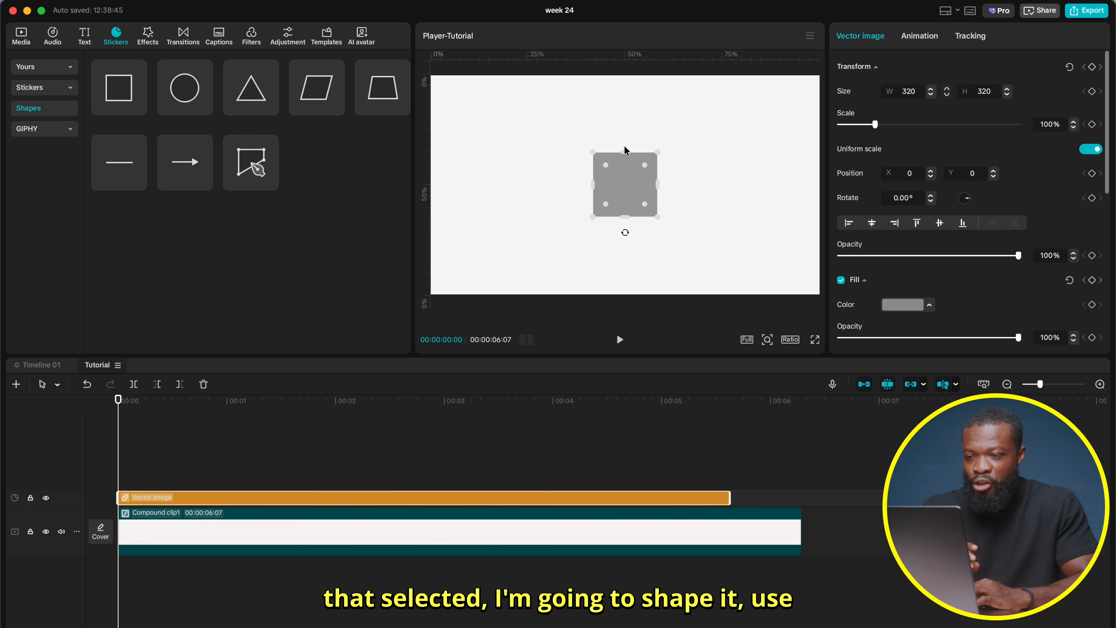
pyautogui.moveTo(625, 149); pyautogui.dragTo(576, 185)
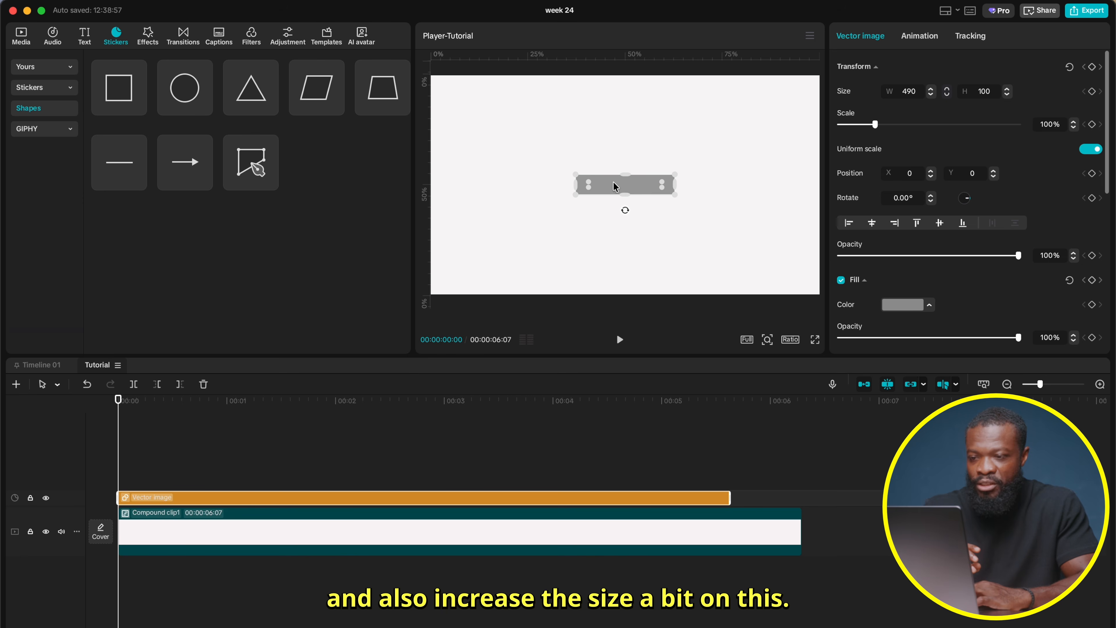
# Set the bar's fill colour to the purple swatch A673FE.
pyautogui.scroll(-3, 923, 246)
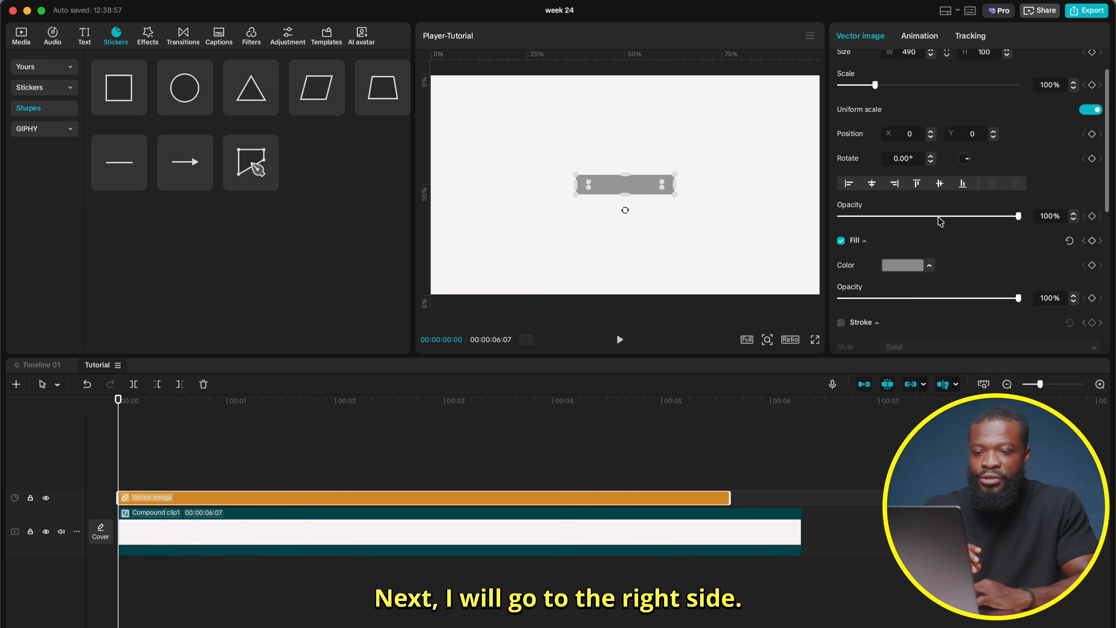
pyautogui.scroll(-2, 935, 243)
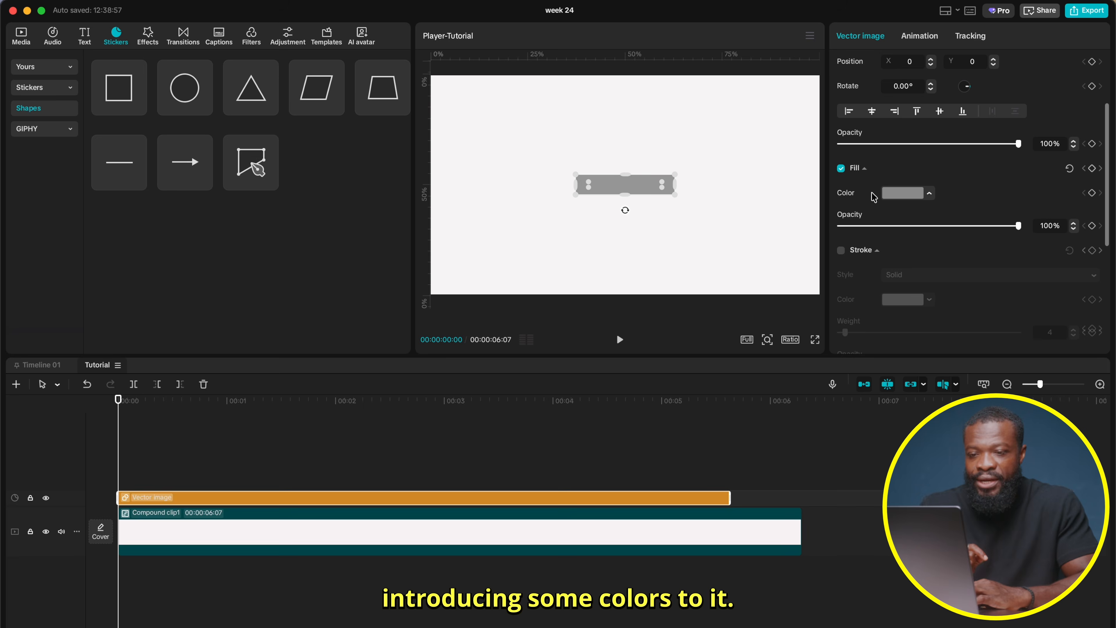
pyautogui.click(895, 193)
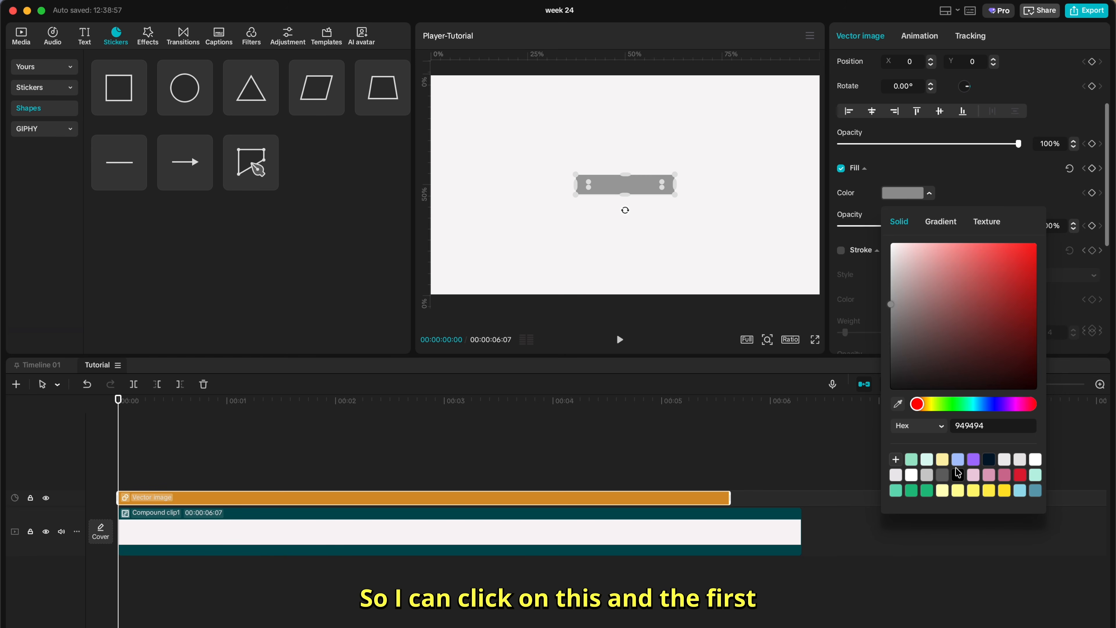
pyautogui.click(972, 459)
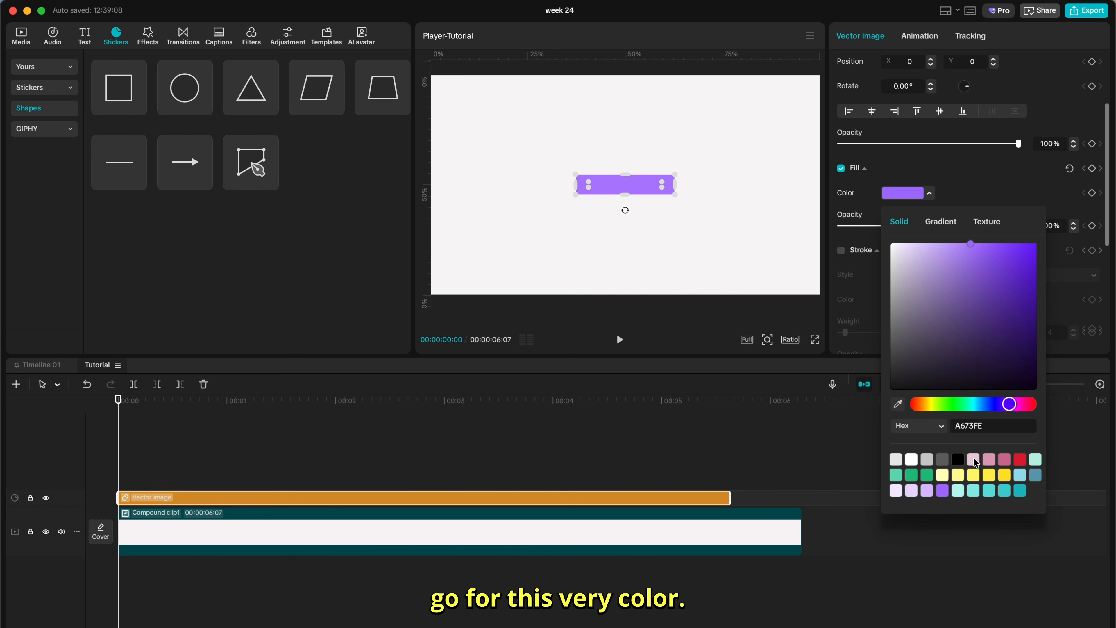
# Enable the bar's stroke and colour it a darker shade of the purple sampled from its fill.
pyautogui.scroll(-1, 882, 252)
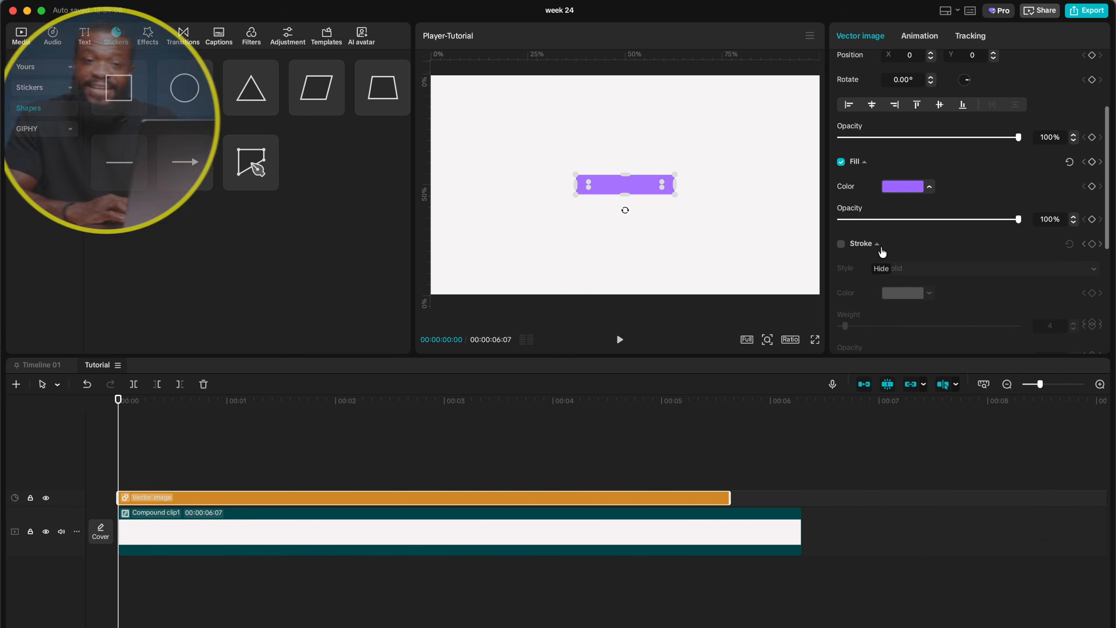
pyautogui.click(842, 245)
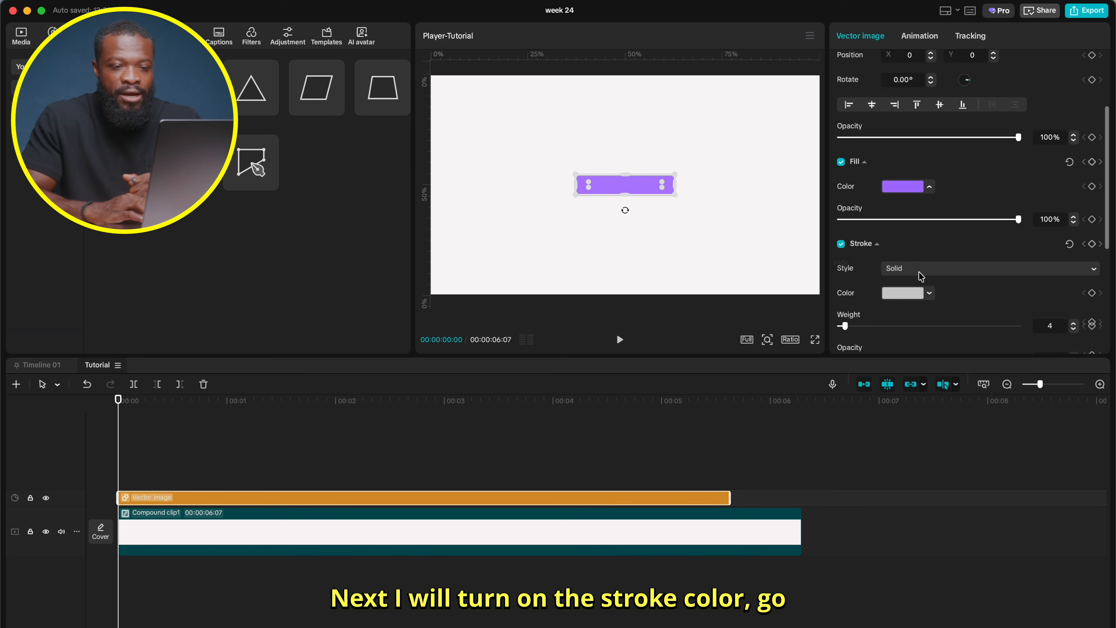
pyautogui.click(901, 293)
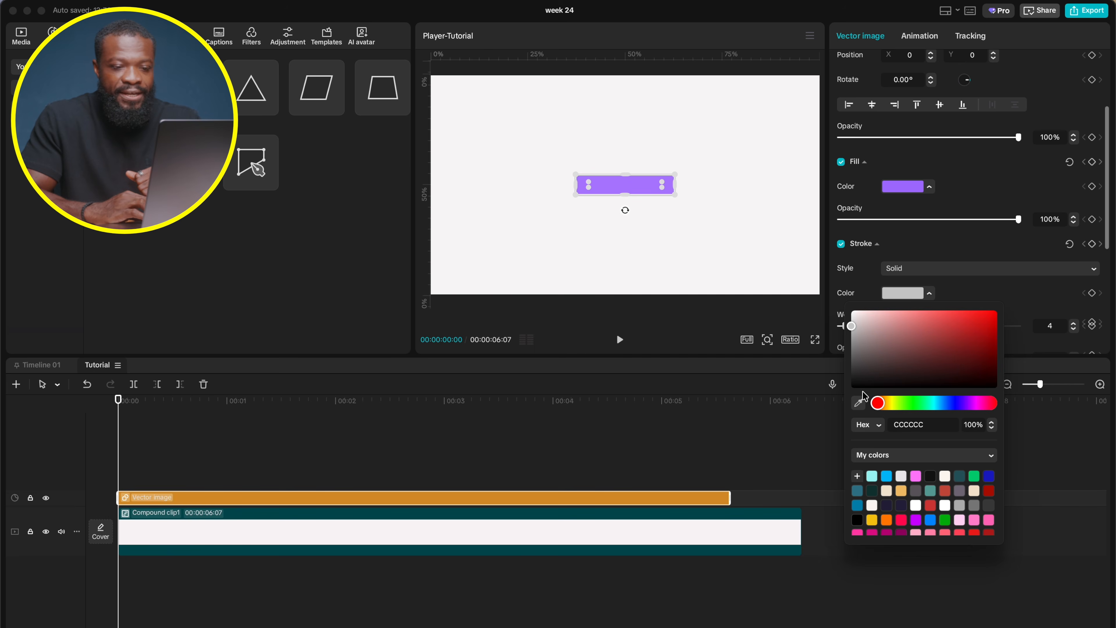
pyautogui.click(859, 403)
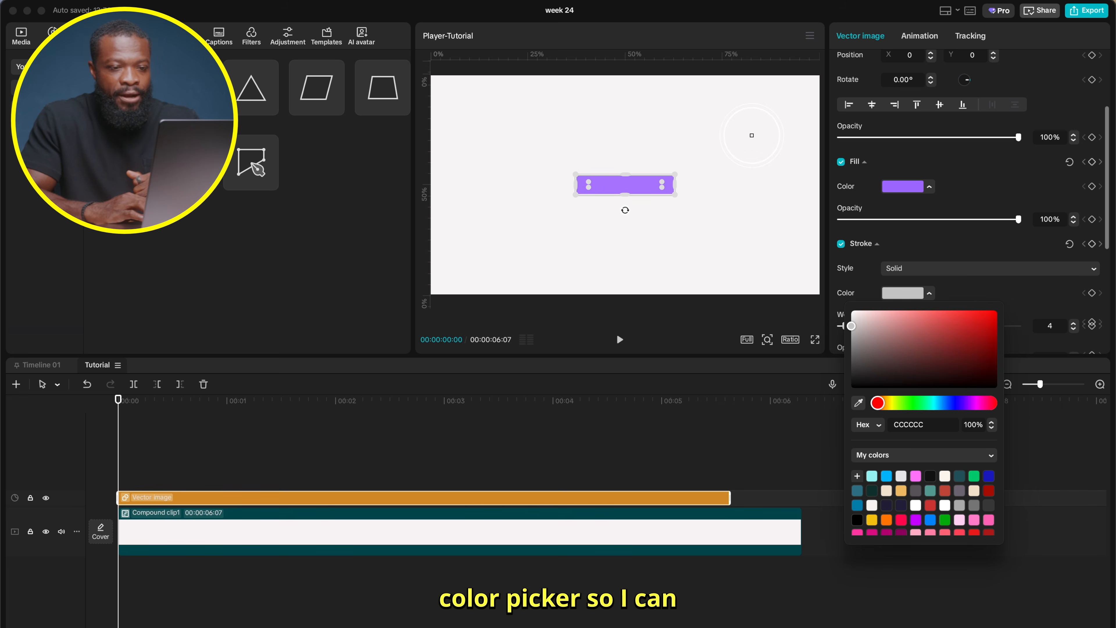
pyautogui.click(634, 187)
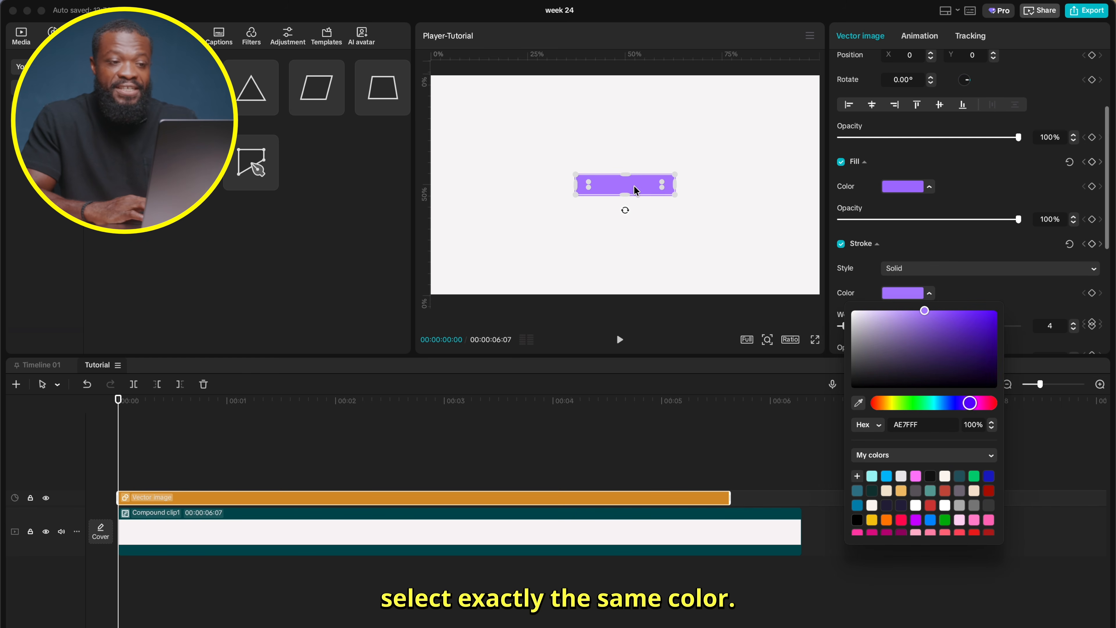
pyautogui.click(925, 313)
pyautogui.moveTo(925, 312); pyautogui.dragTo(925, 346)
pyautogui.click(969, 289)
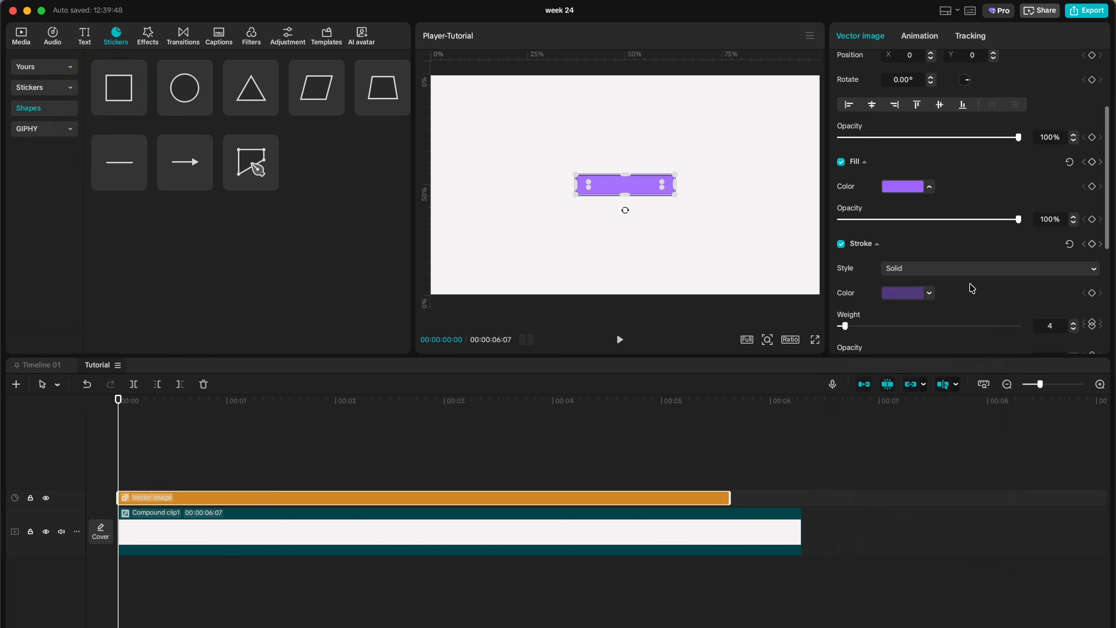
# Enable rounded corners on the bar with a corner radius of 20.
pyautogui.scroll(-5, 972, 288)
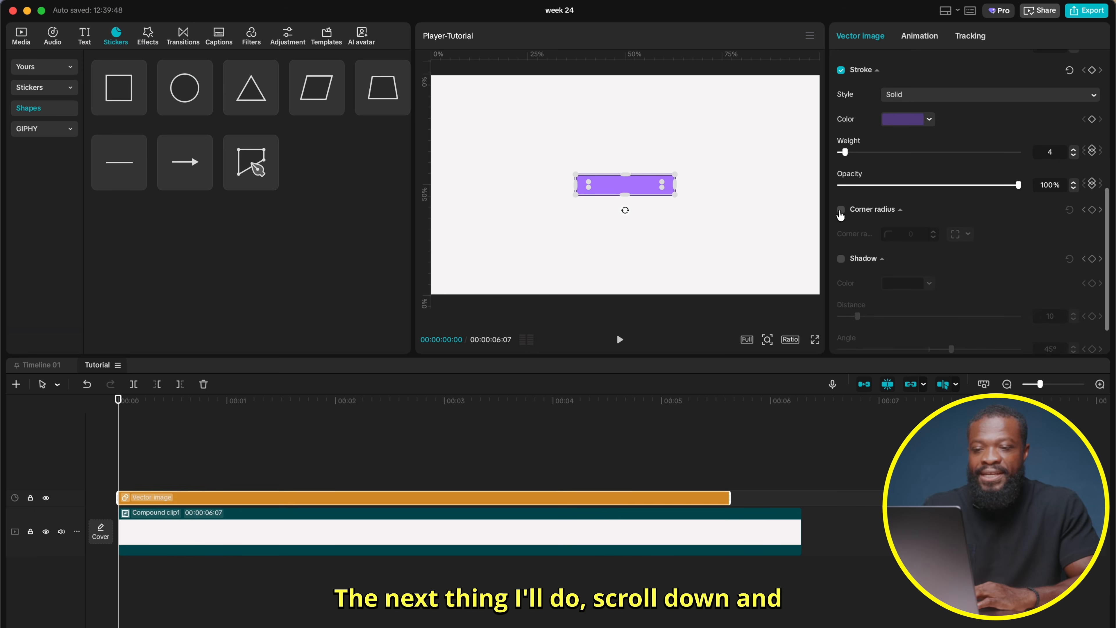
pyautogui.click(841, 211)
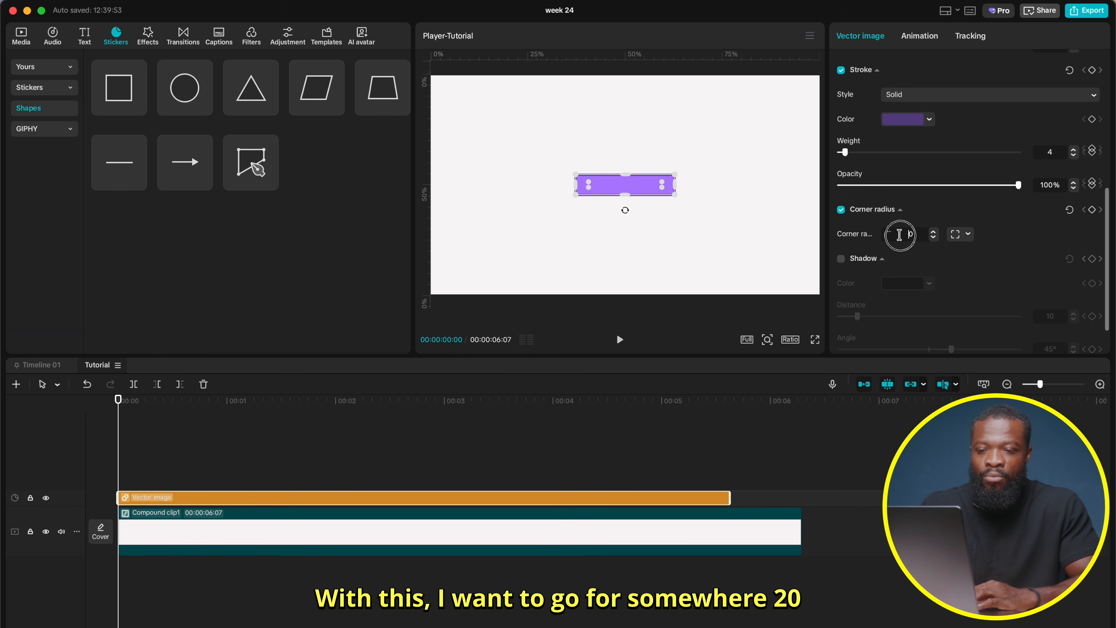
pyautogui.write('20')
pyautogui.press('Return')
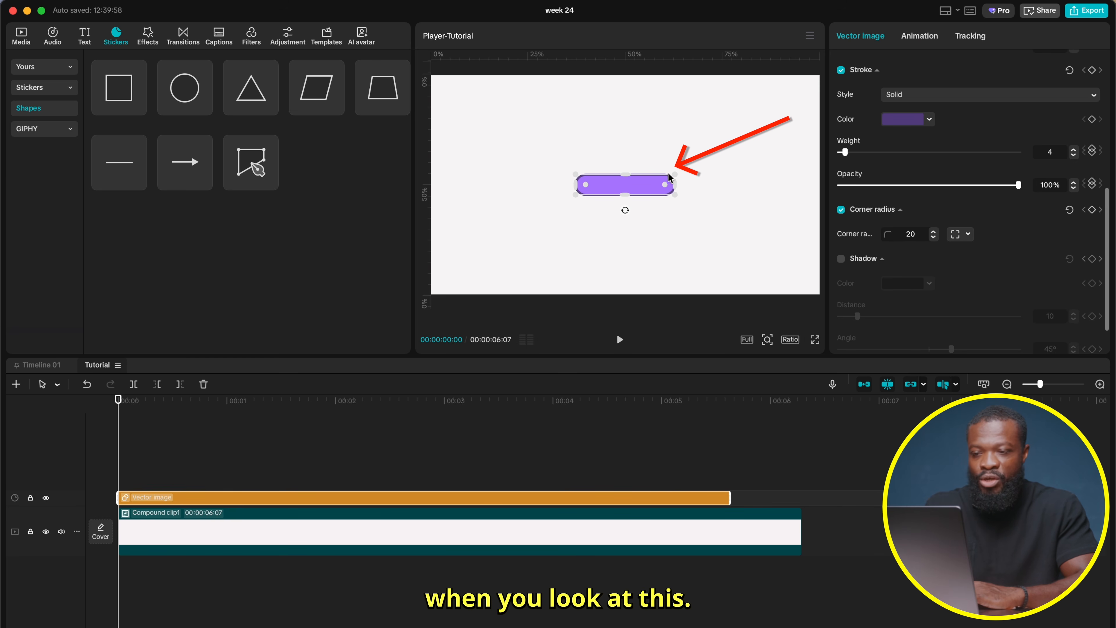
# Give the bar a black shadow with distance 5, angle -69° and opacity 11%.
pyautogui.scroll(-2, 882, 245)
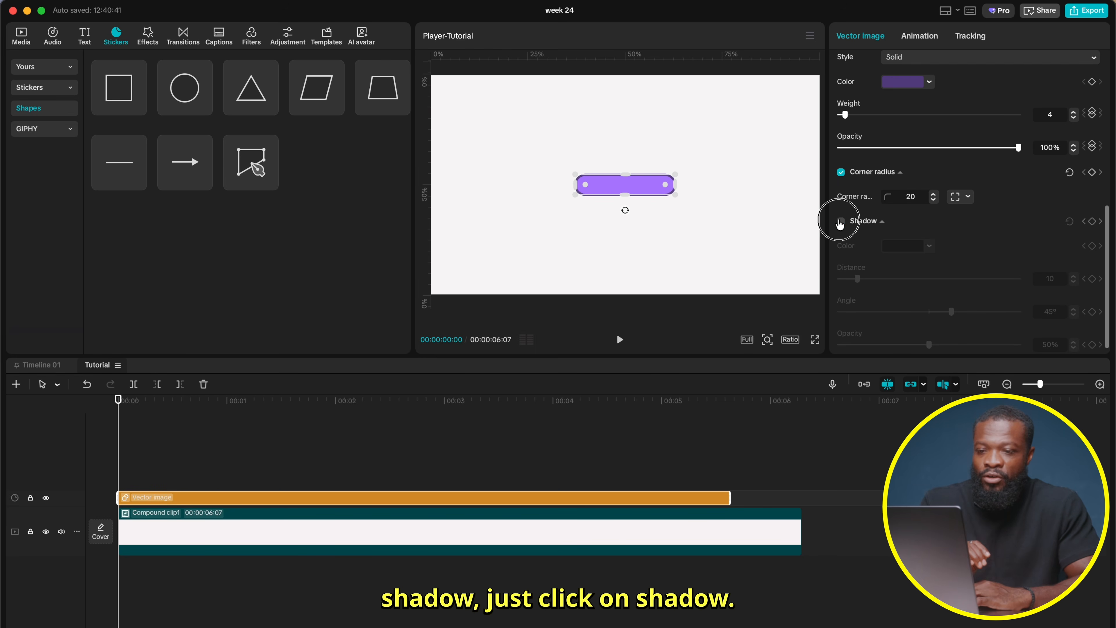
pyautogui.click(840, 221)
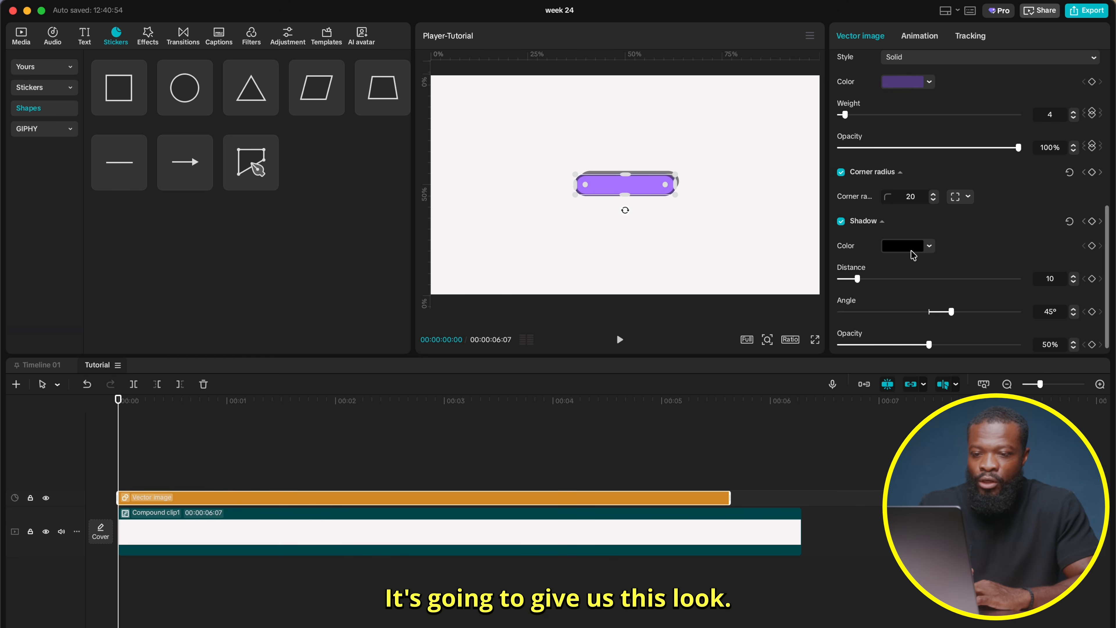
pyautogui.scroll(-1, 915, 256)
pyautogui.moveTo(951, 304); pyautogui.dragTo(896, 304)
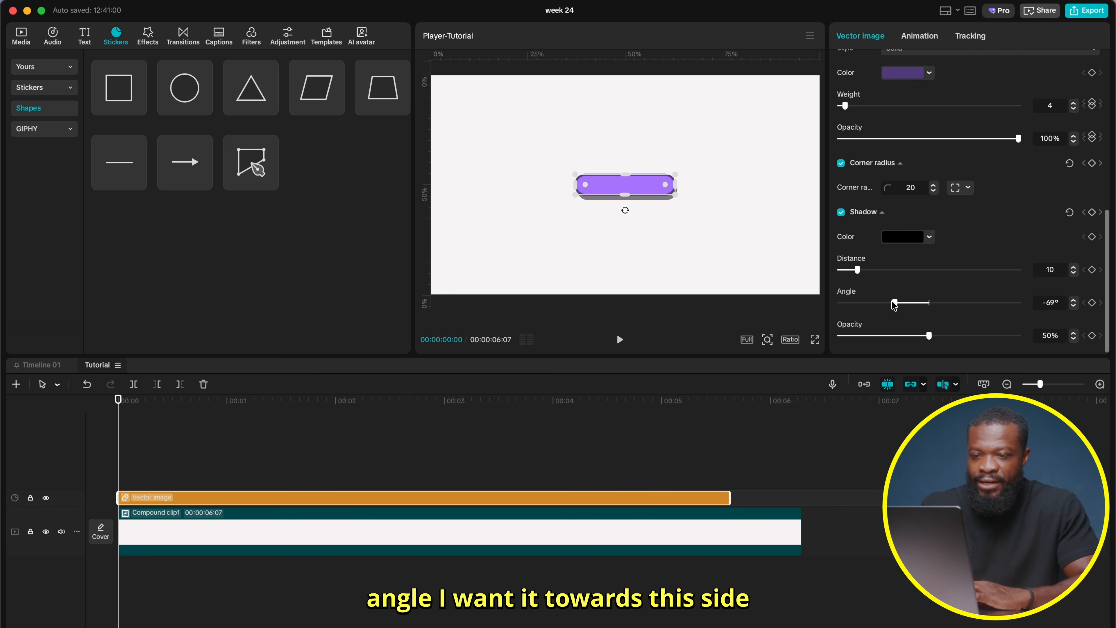
pyautogui.click(857, 270)
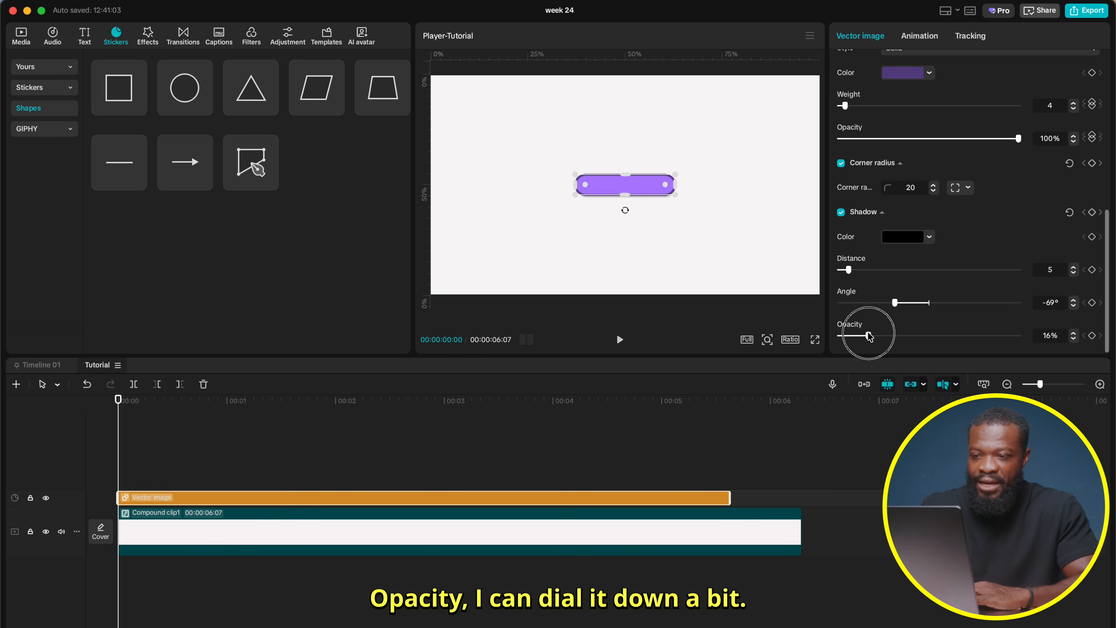
pyautogui.moveTo(863, 337); pyautogui.dragTo(860, 336)
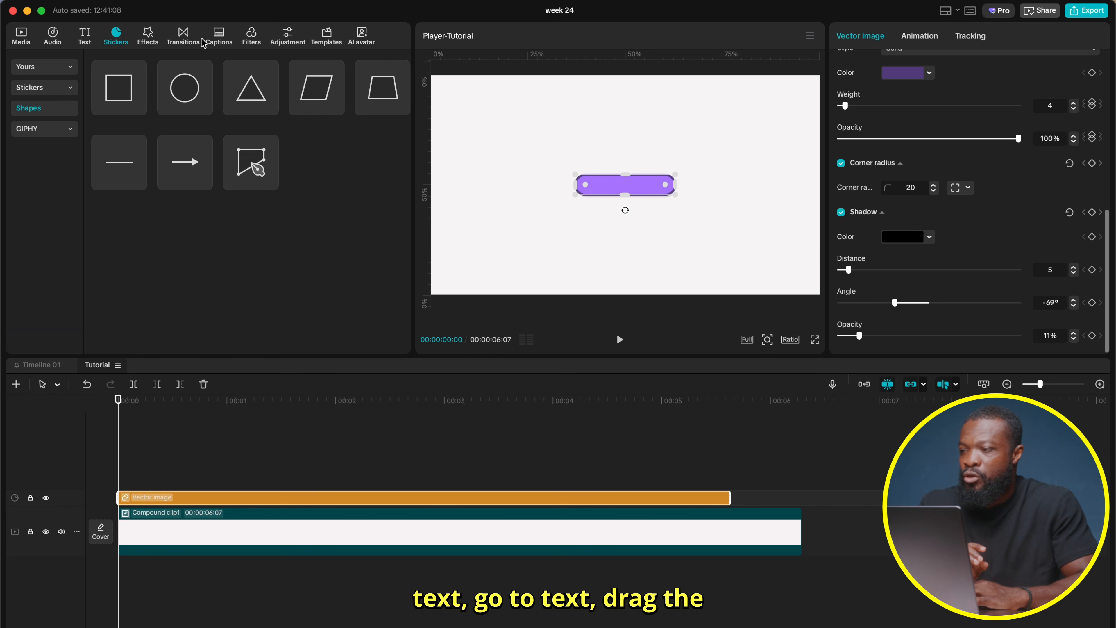
# Add a default text clip on a track above the shape and extend it to about the shape clip's length.
pyautogui.click(82, 36)
pyautogui.moveTo(118, 86); pyautogui.dragTo(116, 485)
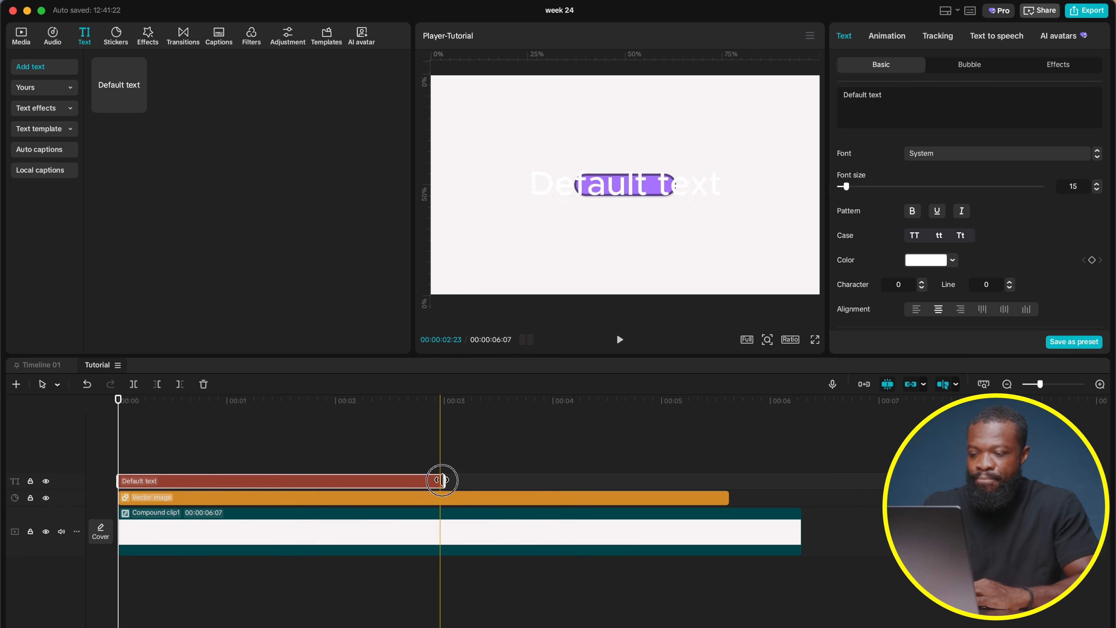
pyautogui.moveTo(444, 480); pyautogui.dragTo(712, 480)
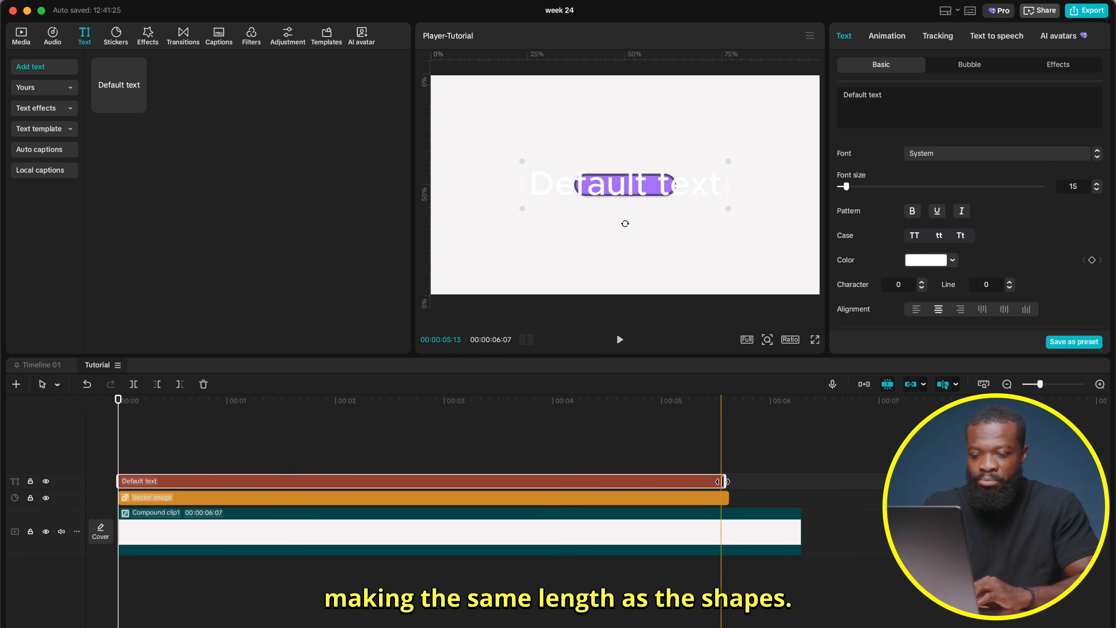
pyautogui.moveTo(723, 482); pyautogui.dragTo(728, 481)
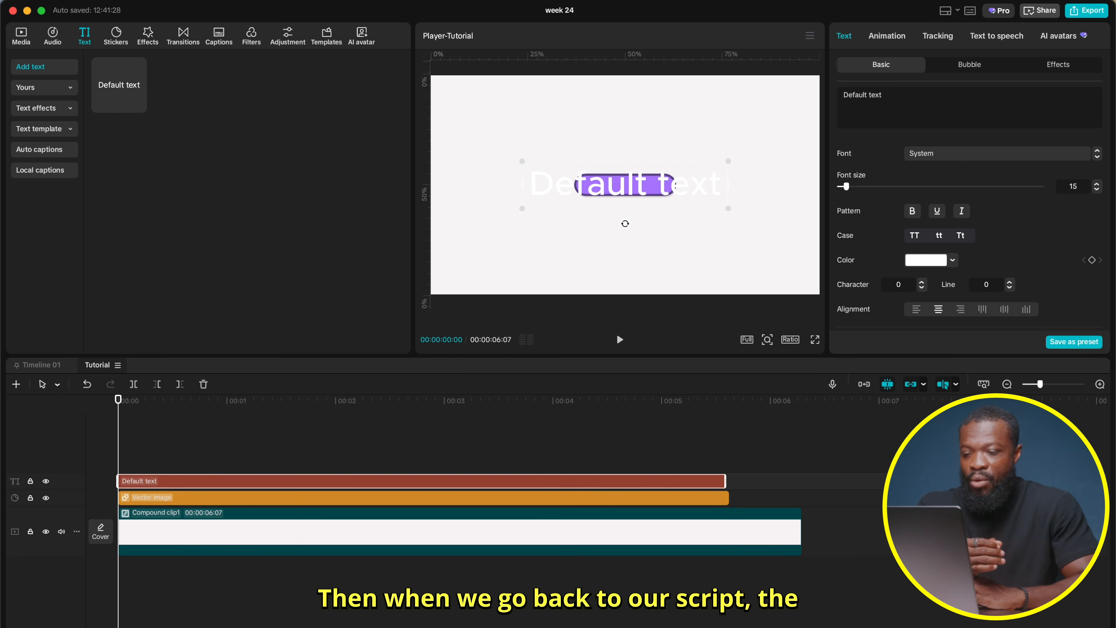
# Check the script document for the first word and replace the default text with "videography".
pyautogui.press('super+Tab')
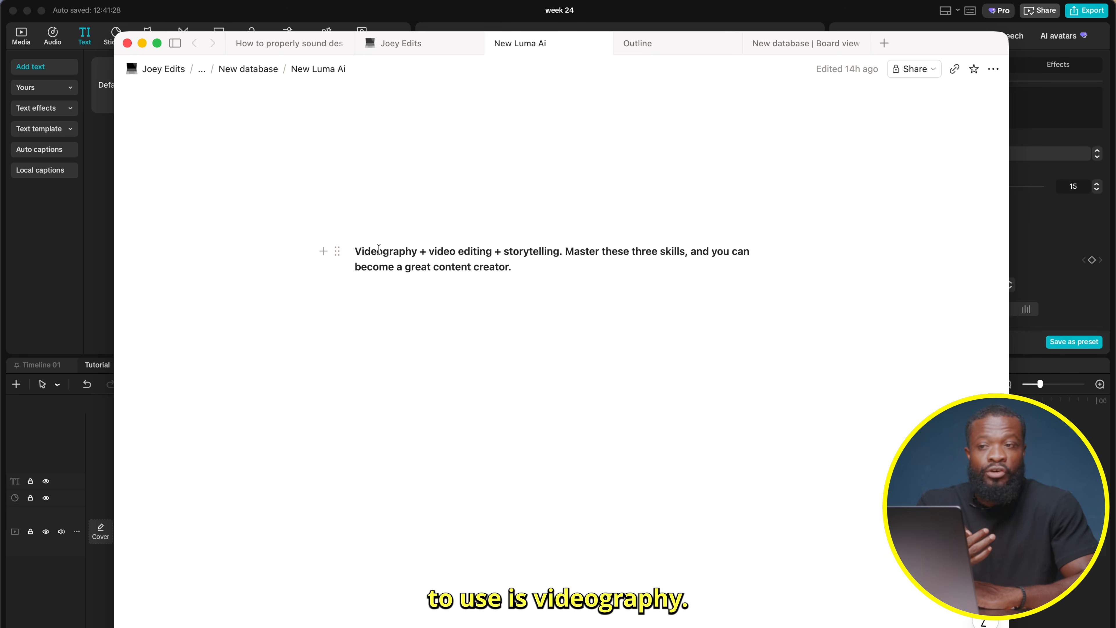
pyautogui.click(634, 20)
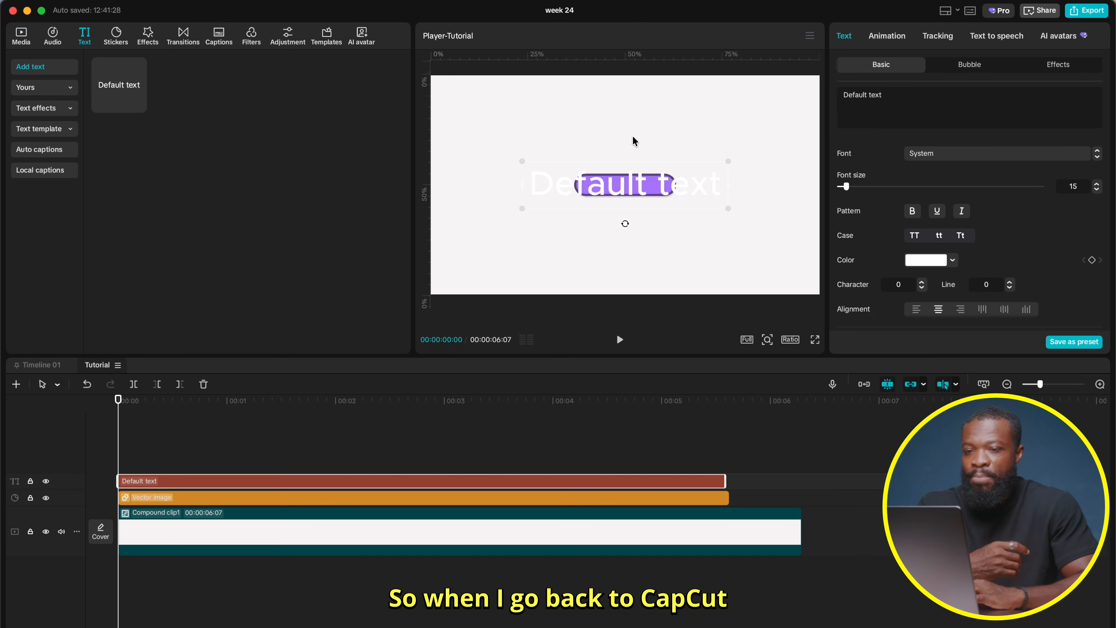
pyautogui.moveTo(892, 100); pyautogui.dragTo(718, 72)
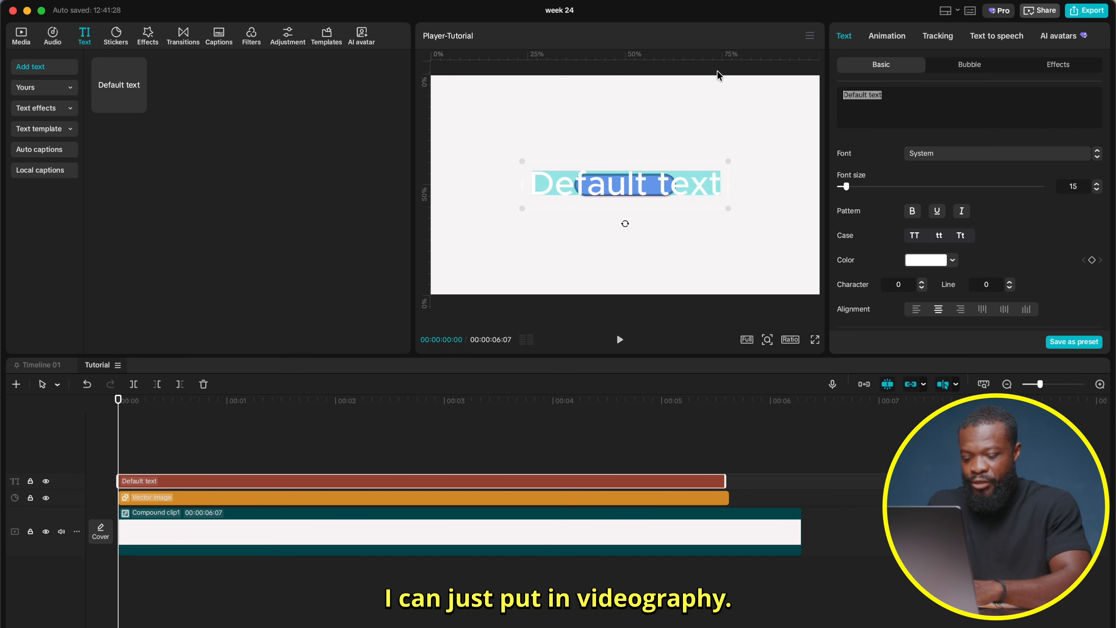
pyautogui.write('videography')
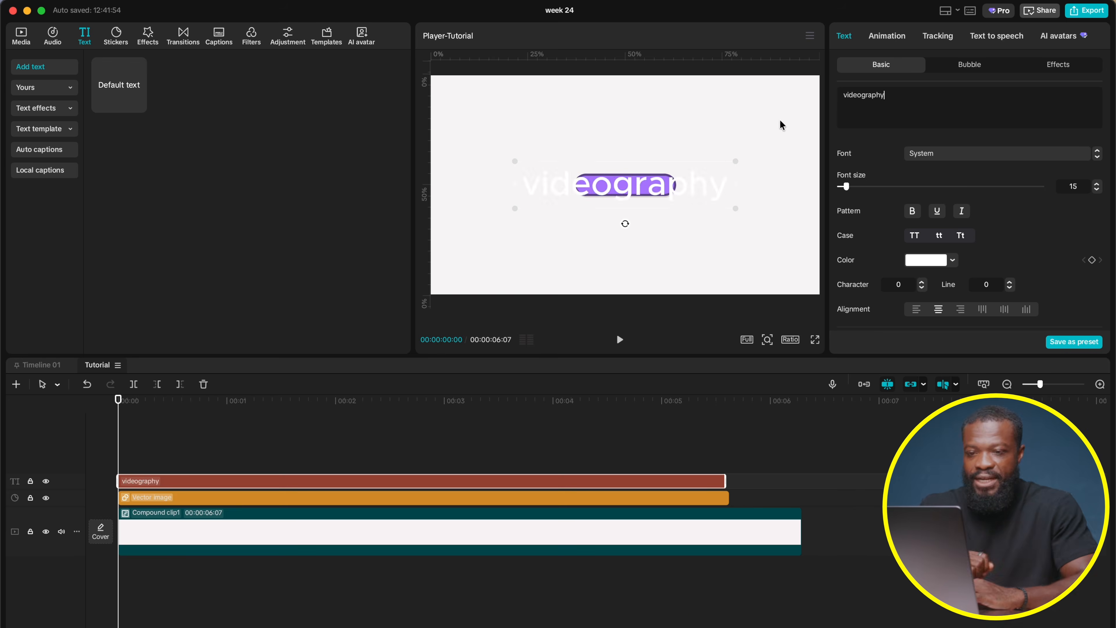
# Change the "videography" text to a bolder font and set its character spacing to -1.
pyautogui.click(922, 158)
pyautogui.click(954, 262)
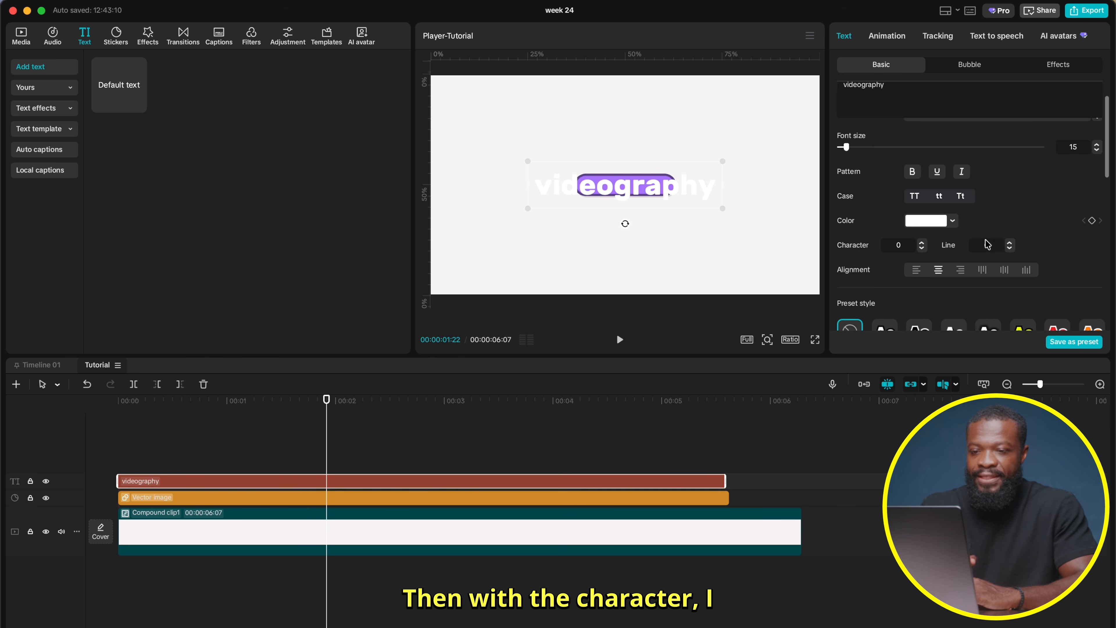
pyautogui.click(922, 237)
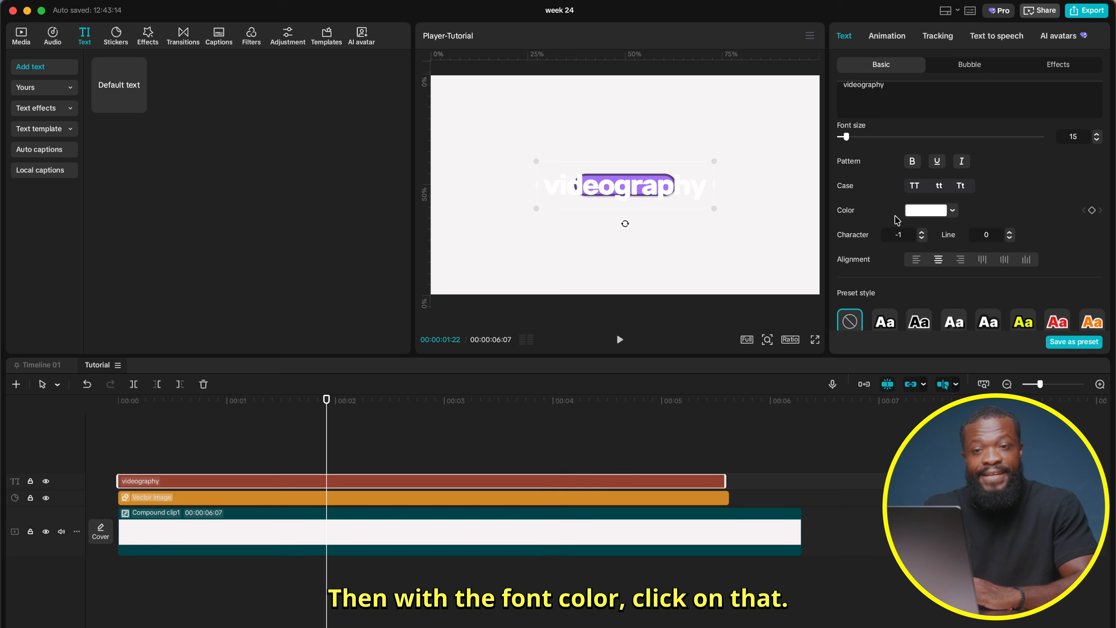
# Set the "videography" text colour to dark purple 654B8F, sampled from the shape in the preview.
pyautogui.click(923, 211)
pyautogui.click(881, 323)
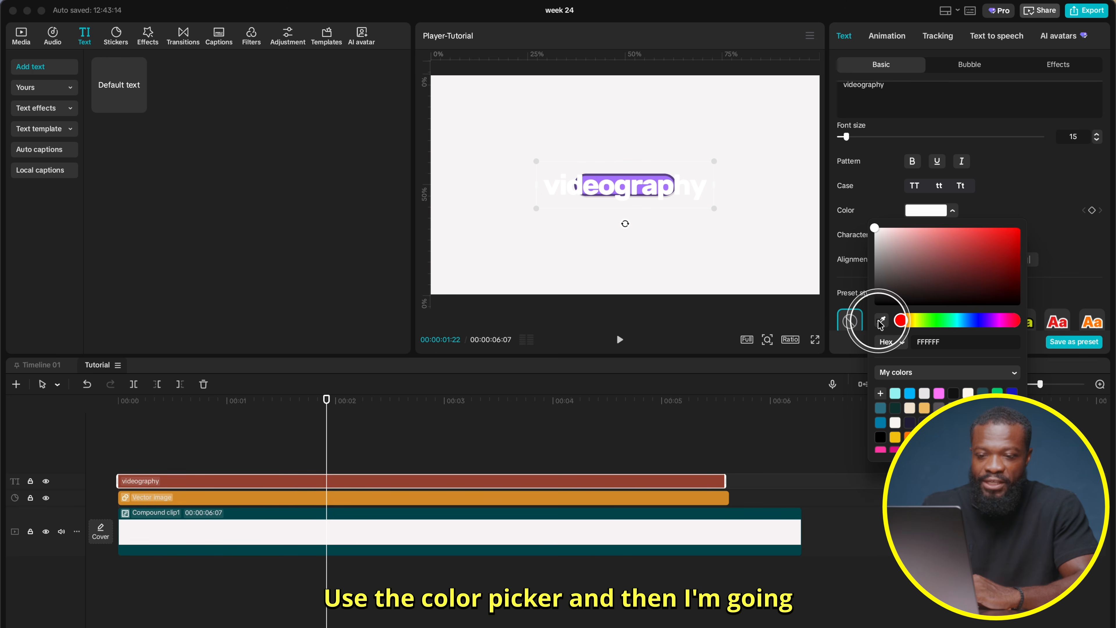
pyautogui.click(643, 178)
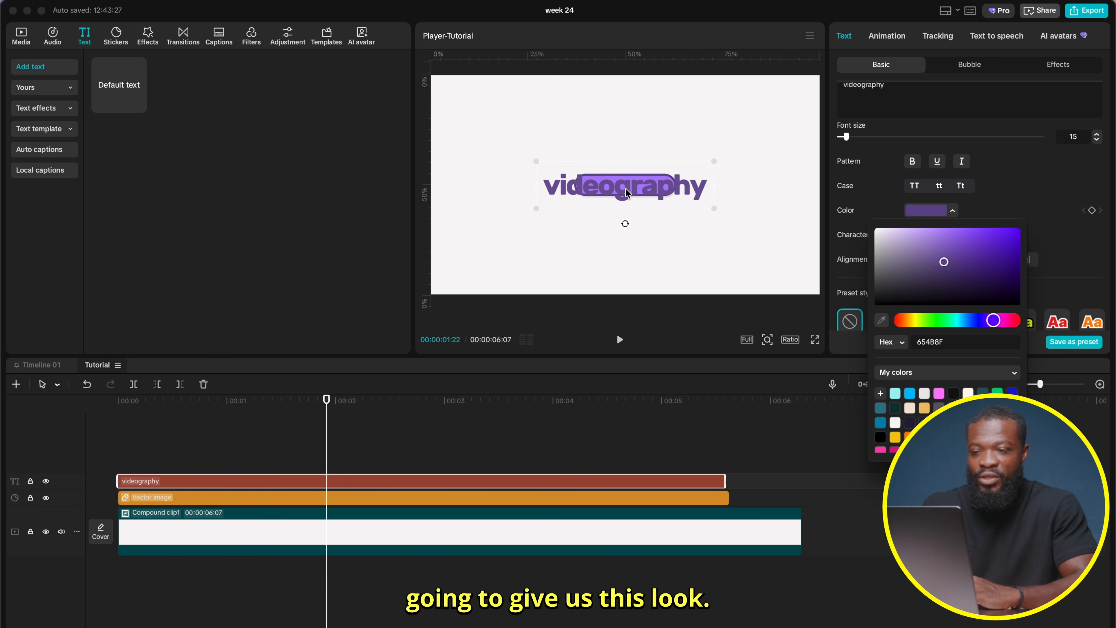
# Reduce the "videography" text's font size to 7 so it fits inside the purple rounded shape.
pyautogui.click(1004, 177)
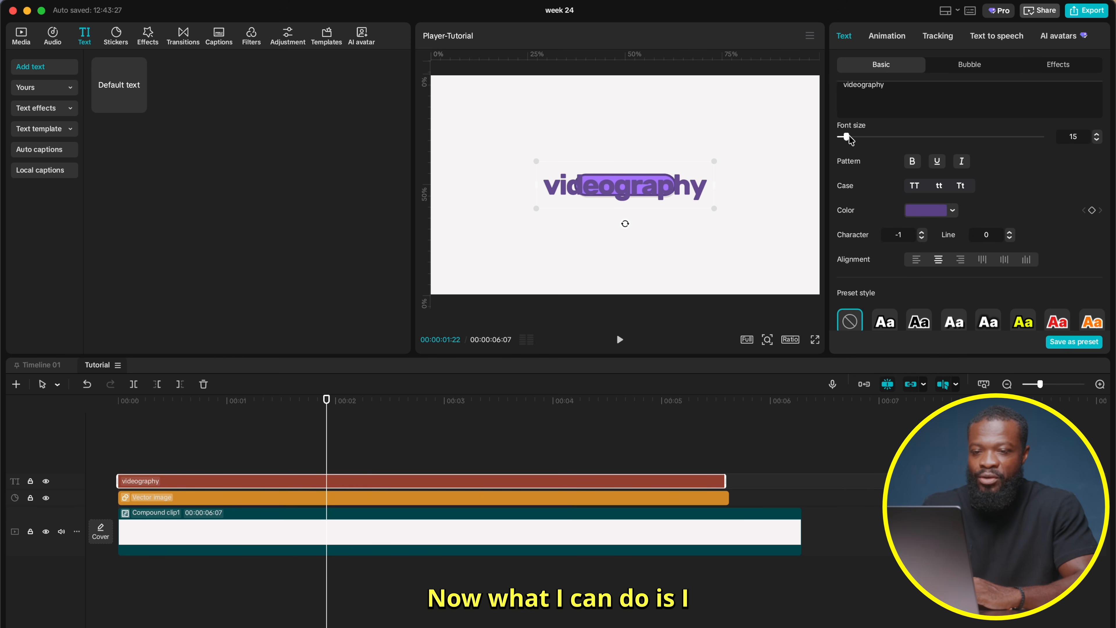
pyautogui.click(1097, 139)
pyautogui.click(1097, 140)
pyautogui.click(1097, 140)
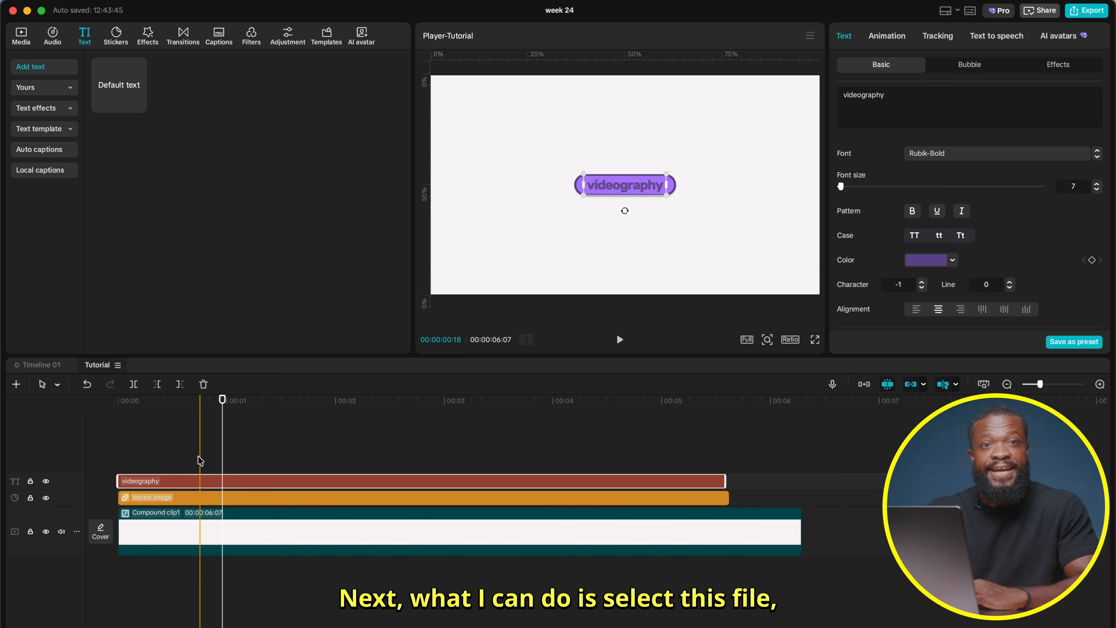
# Duplicate the "videography" text and its shape onto the tracks above, starting at about 5.5 seconds, as spare copies.
pyautogui.click(200, 460)
pyautogui.click(195, 513)
pyautogui.click(194, 499)
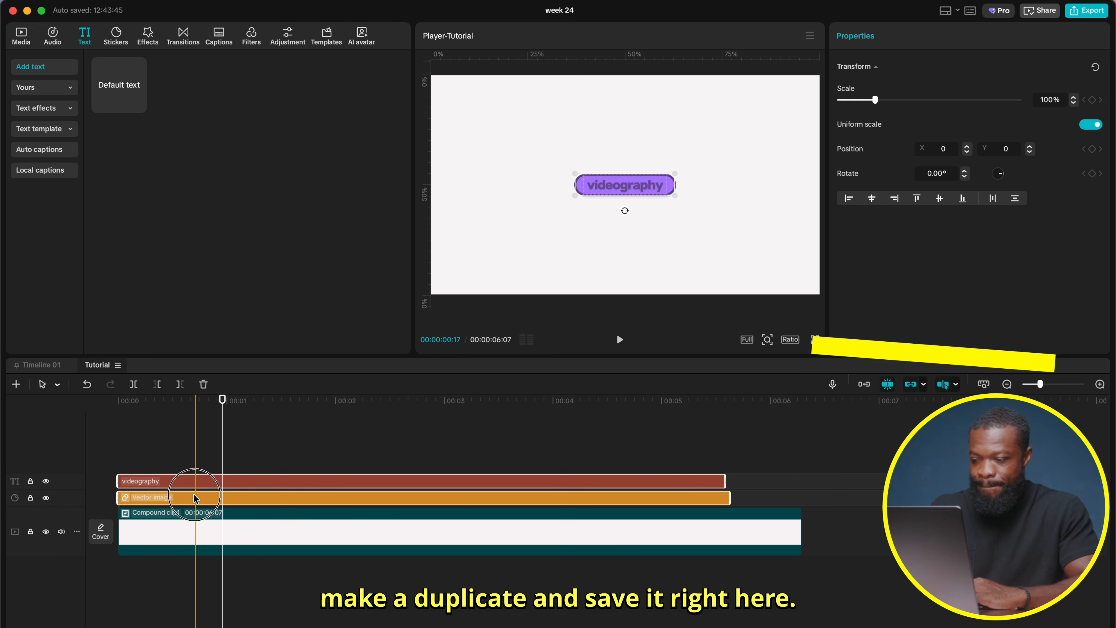
pyautogui.moveTo(195, 498); pyautogui.dragTo(789, 459)
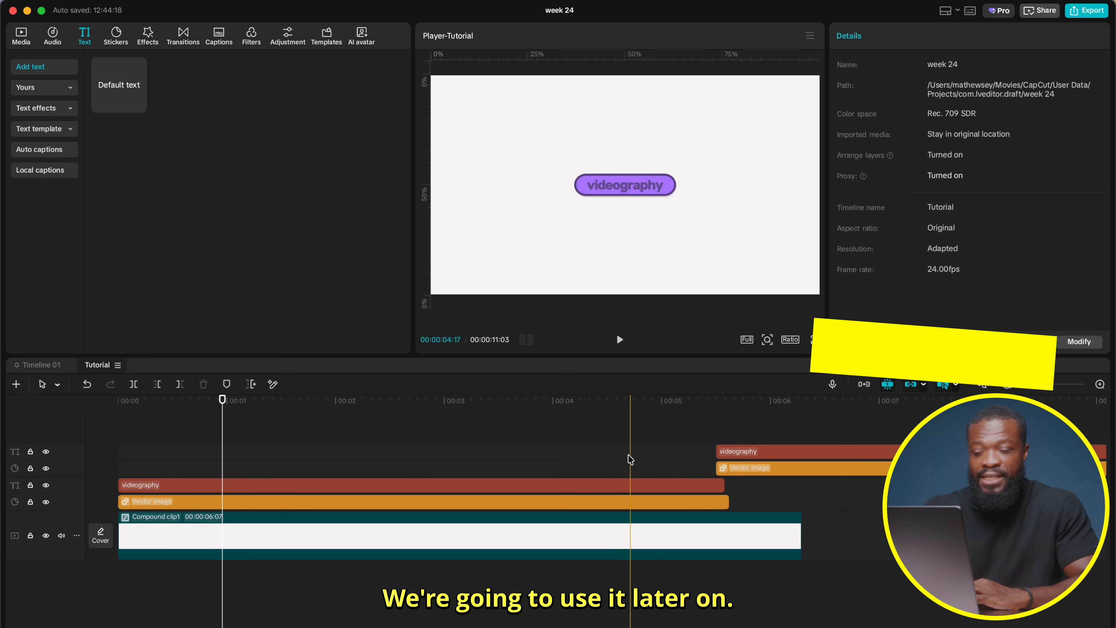
# Combine the first "videography" text and shape into a compound clip and create a freeze frame from its start.
pyautogui.moveTo(120, 469); pyautogui.dragTo(178, 512)
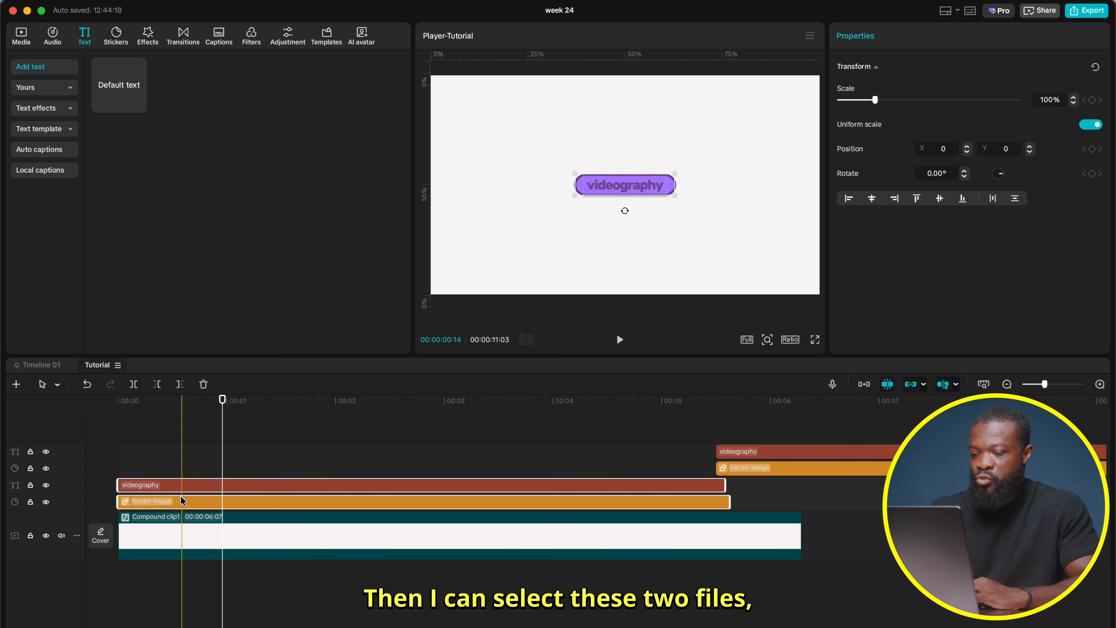
pyautogui.hotkey('alt', 'g')
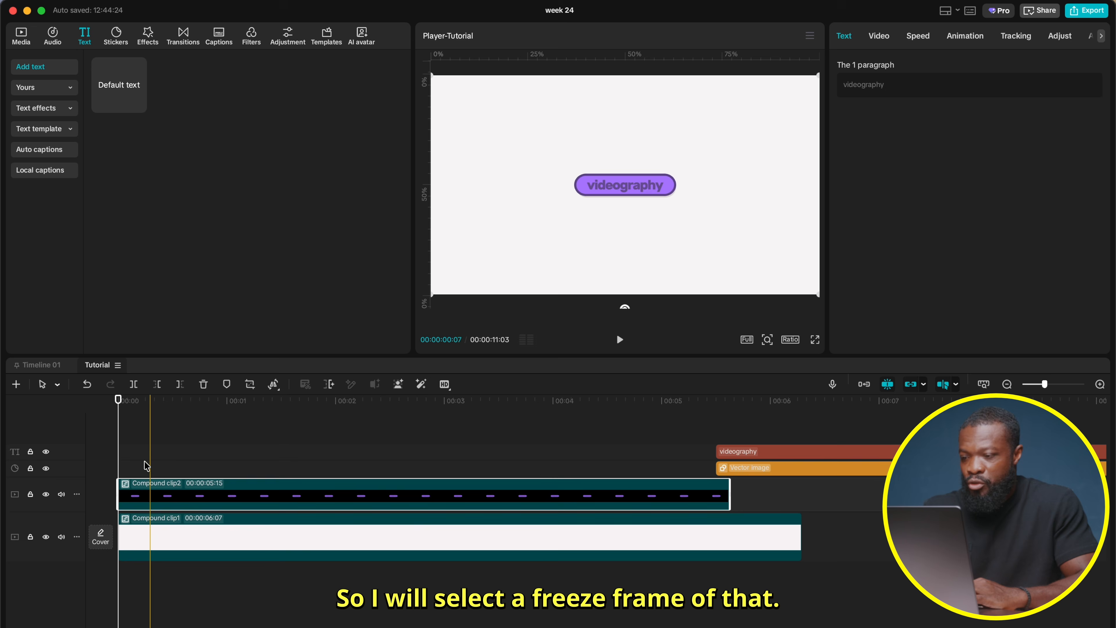
pyautogui.click(280, 386)
pyautogui.click(286, 411)
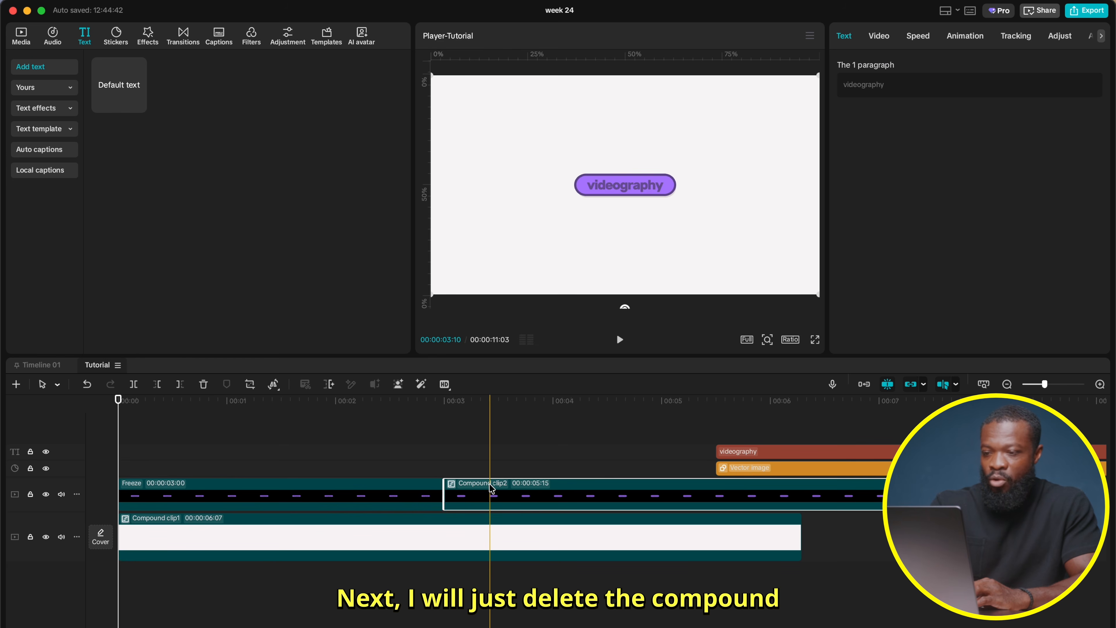
# Delete the compound clip following the freeze frame and extend the freeze frame to 00:00:06:02.
pyautogui.press('Delete')
pyautogui.moveTo(438, 496); pyautogui.dragTo(780, 520)
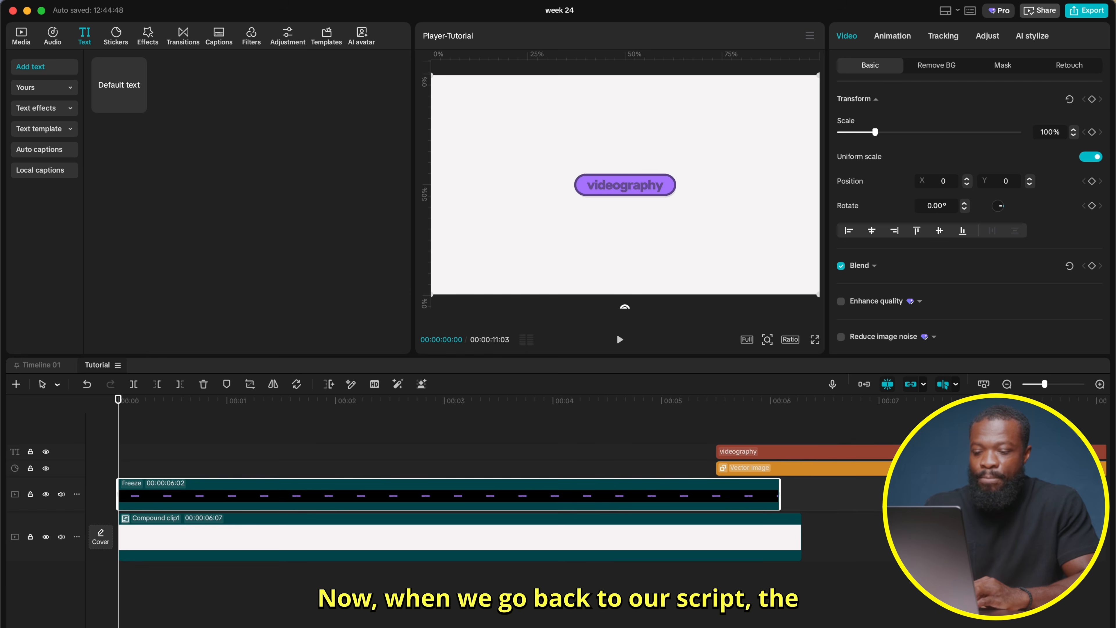
# Check the script document for the next word and copy the spare text and shape above the freeze frame near the timeline's start.
pyautogui.press('super+Tab')
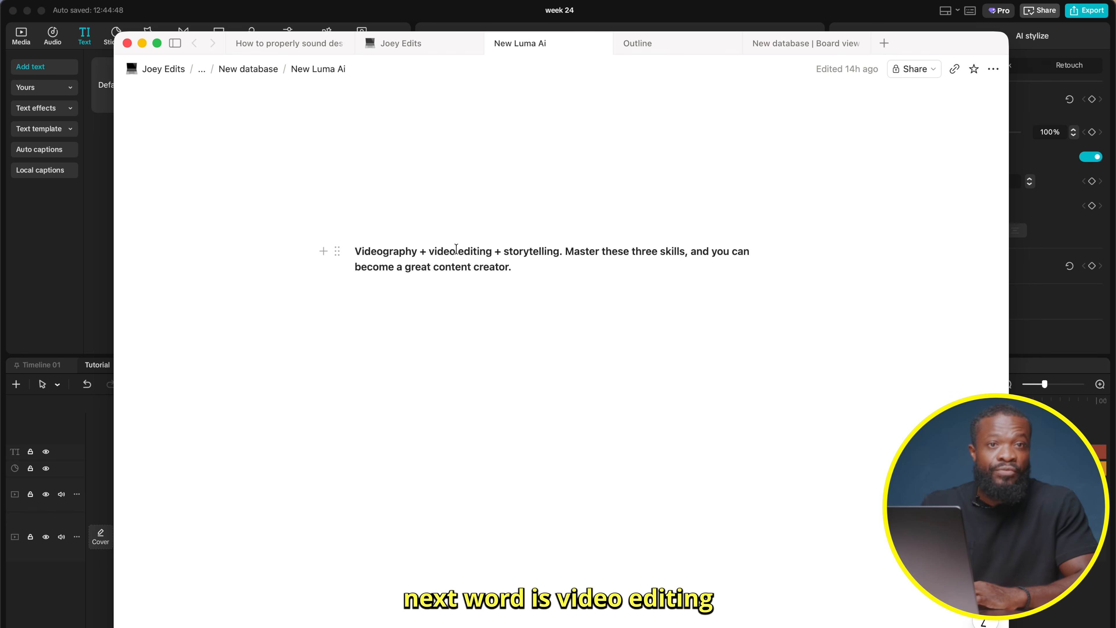
pyautogui.click(686, 11)
pyautogui.moveTo(612, 444); pyautogui.dragTo(168, 480)
pyautogui.click(167, 475)
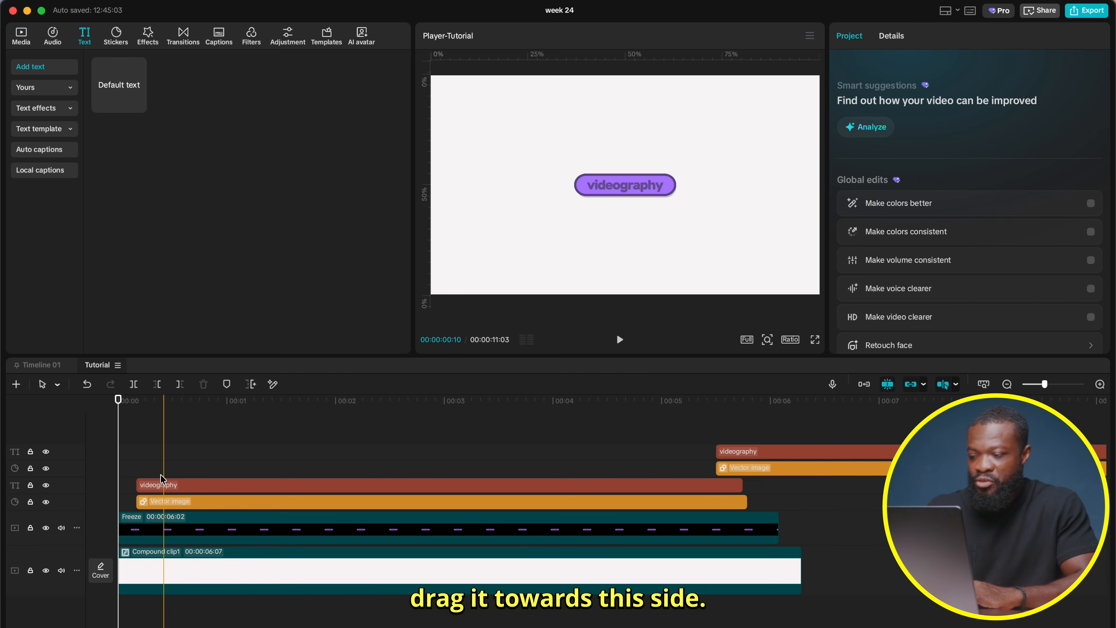
# Disable the "videography" freeze clip so that it is hidden in the preview.
pyautogui.click(203, 475)
pyautogui.click(196, 519)
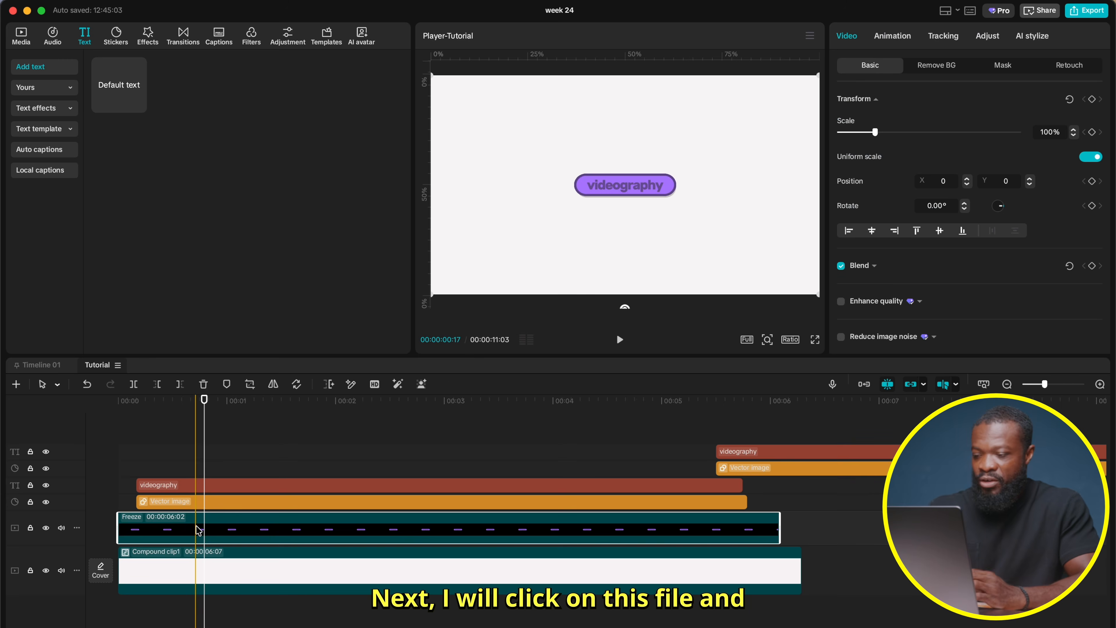
pyautogui.press('v')
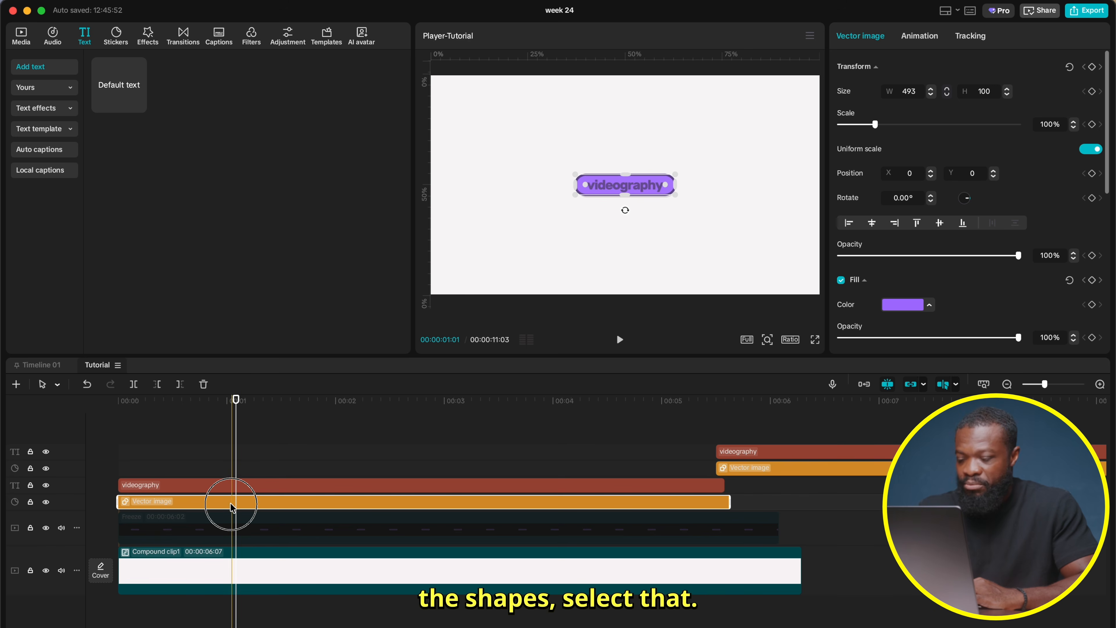
# Change the copied shape's solid fill colour to light blue ABC6FD.
pyautogui.scroll(-3, 916, 299)
pyautogui.click(905, 170)
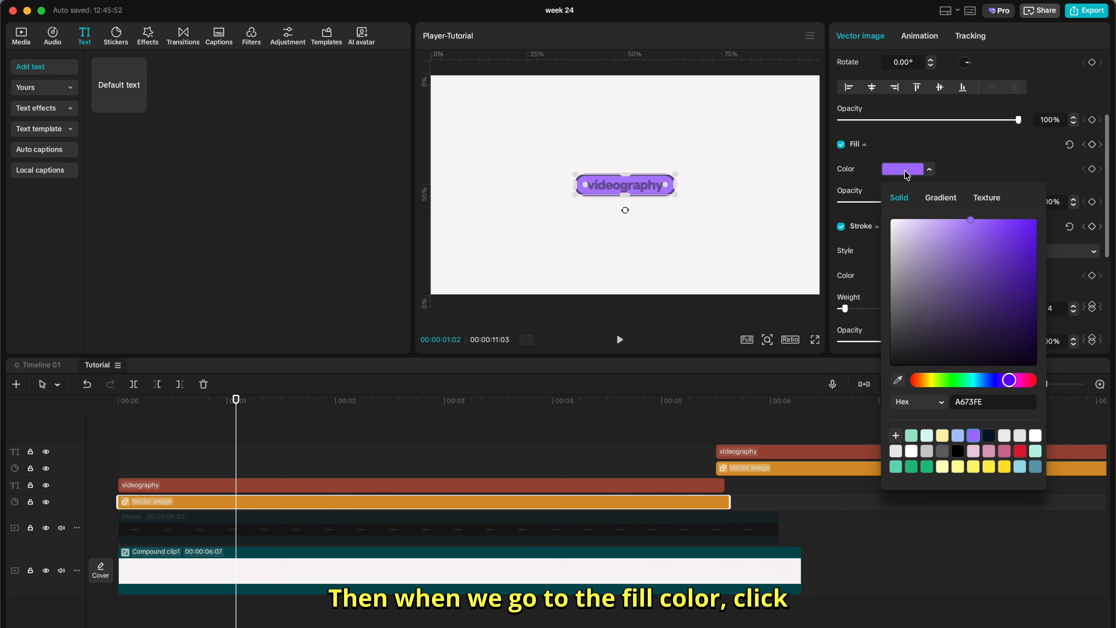
pyautogui.click(958, 435)
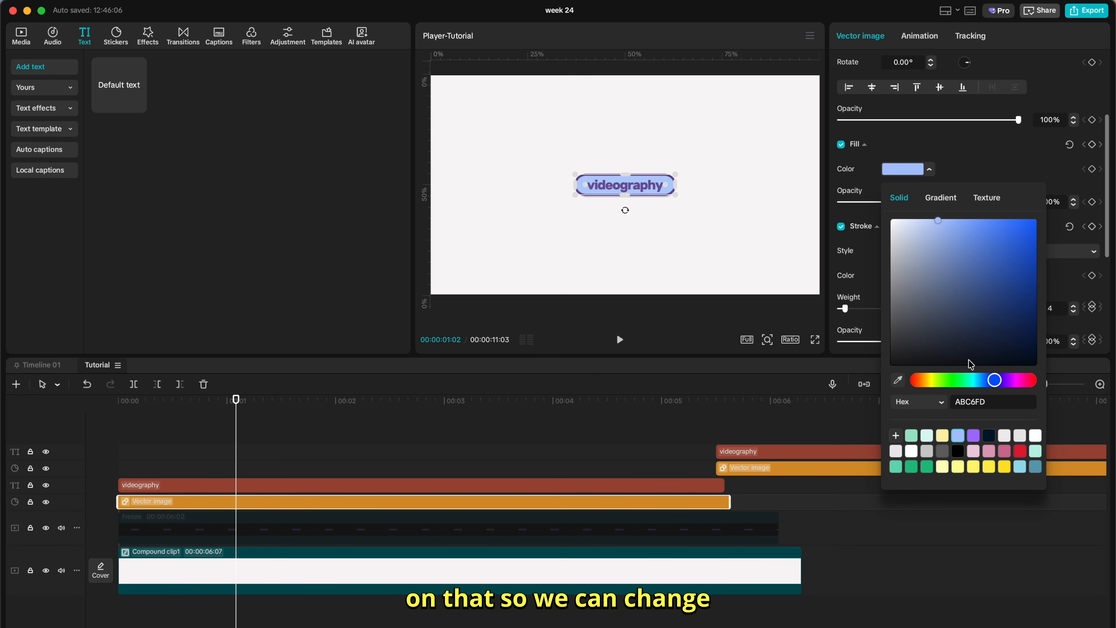
pyautogui.click(953, 157)
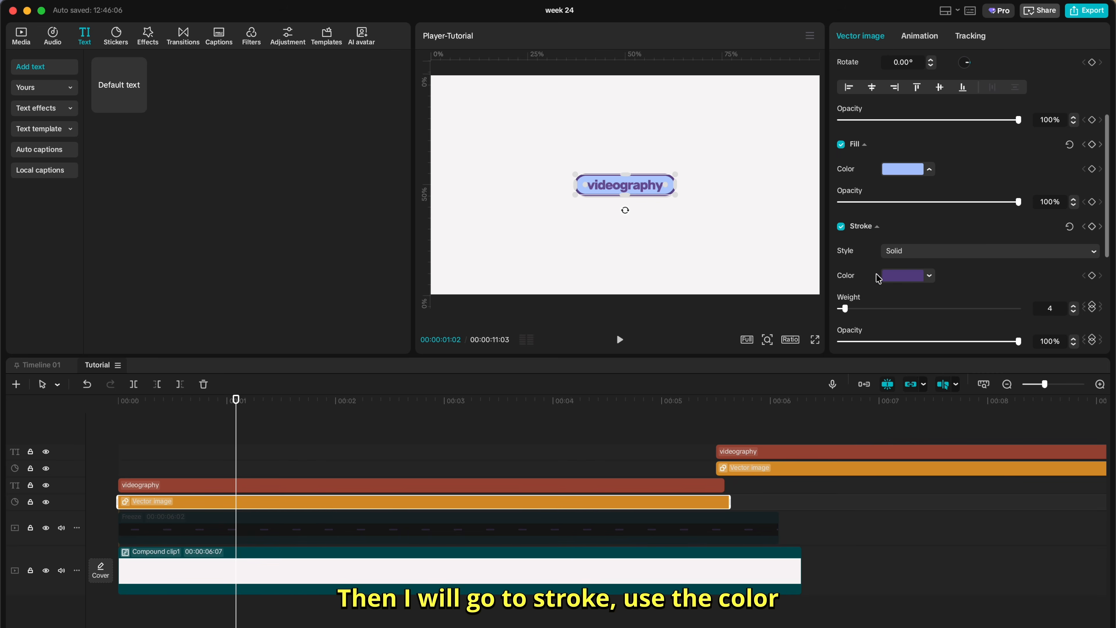
# Set the shape's stroke to a dark slate blue by sampling its light blue fill and darkening the colour.
pyautogui.click(901, 276)
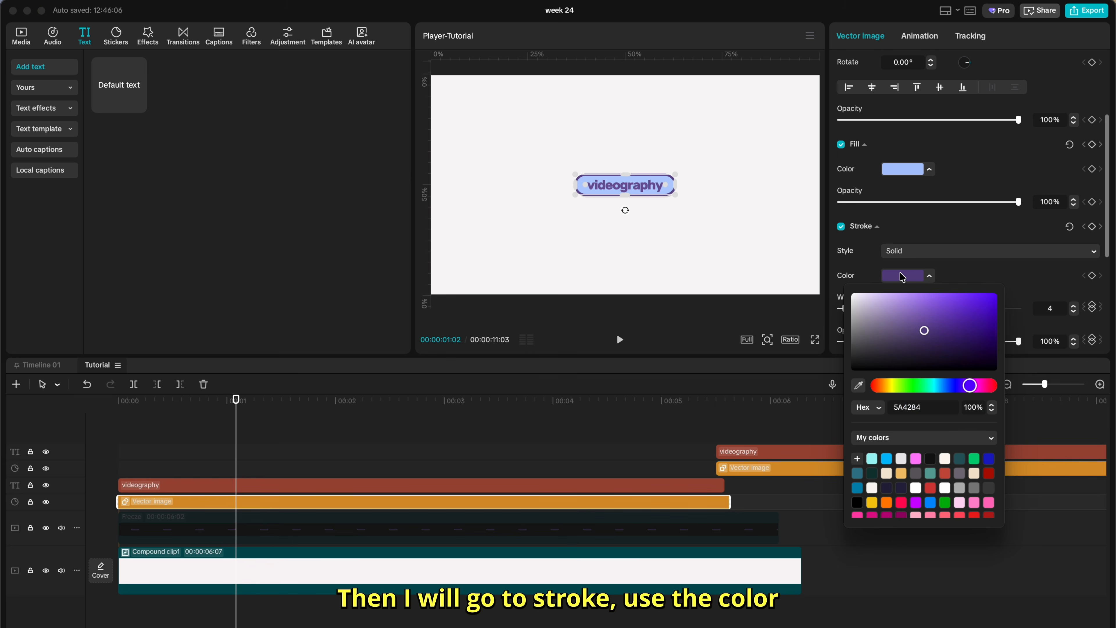
pyautogui.click(861, 389)
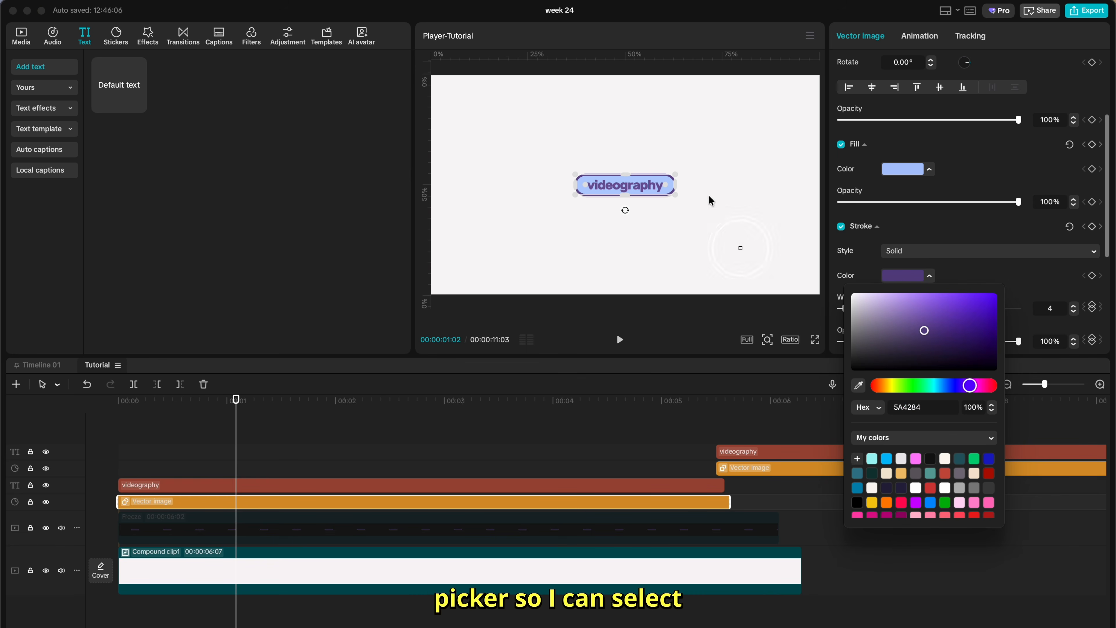
pyautogui.click(666, 183)
pyautogui.moveTo(893, 294); pyautogui.dragTo(894, 341)
pyautogui.click(961, 271)
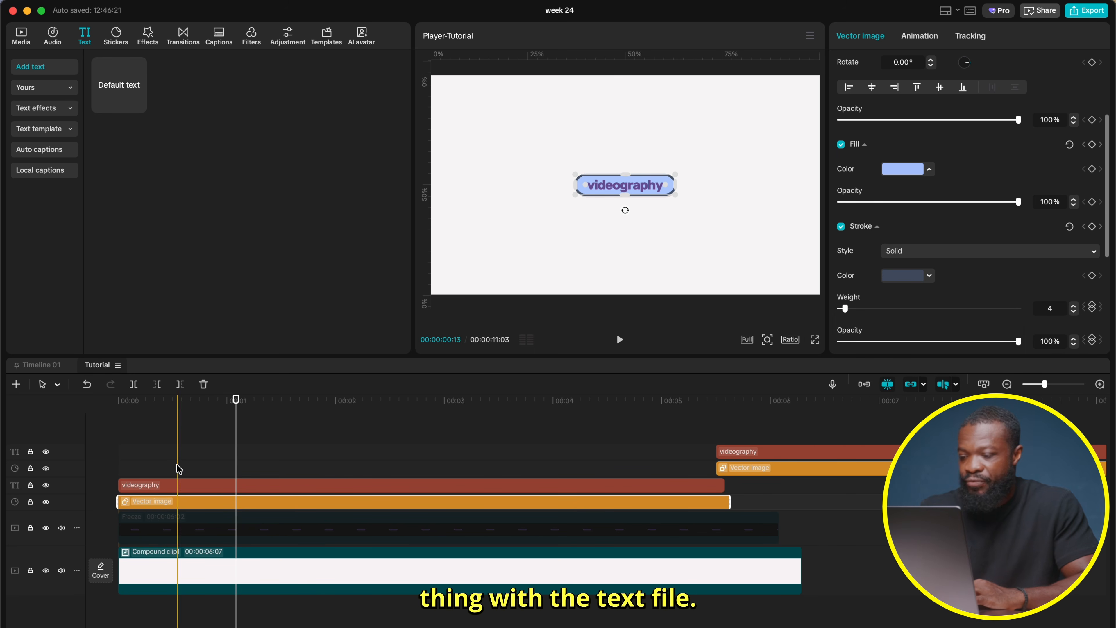
# Set the copied text's colour to dark slate blue 515C70, sampled from the shape's outline in the preview.
pyautogui.click(221, 484)
pyautogui.click(924, 263)
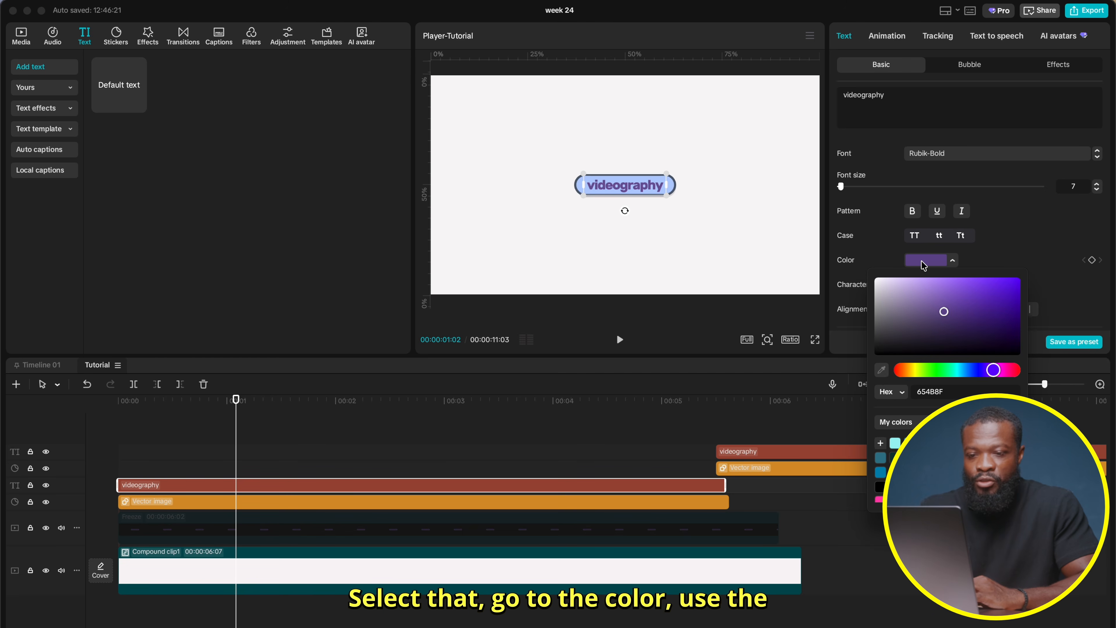
pyautogui.click(881, 369)
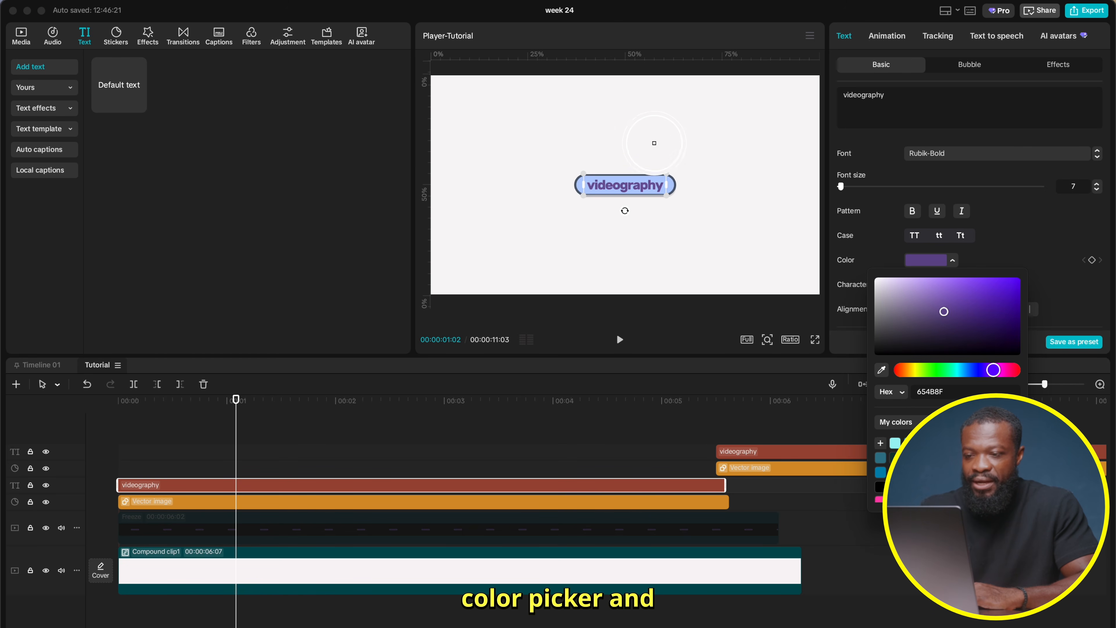
pyautogui.click(643, 175)
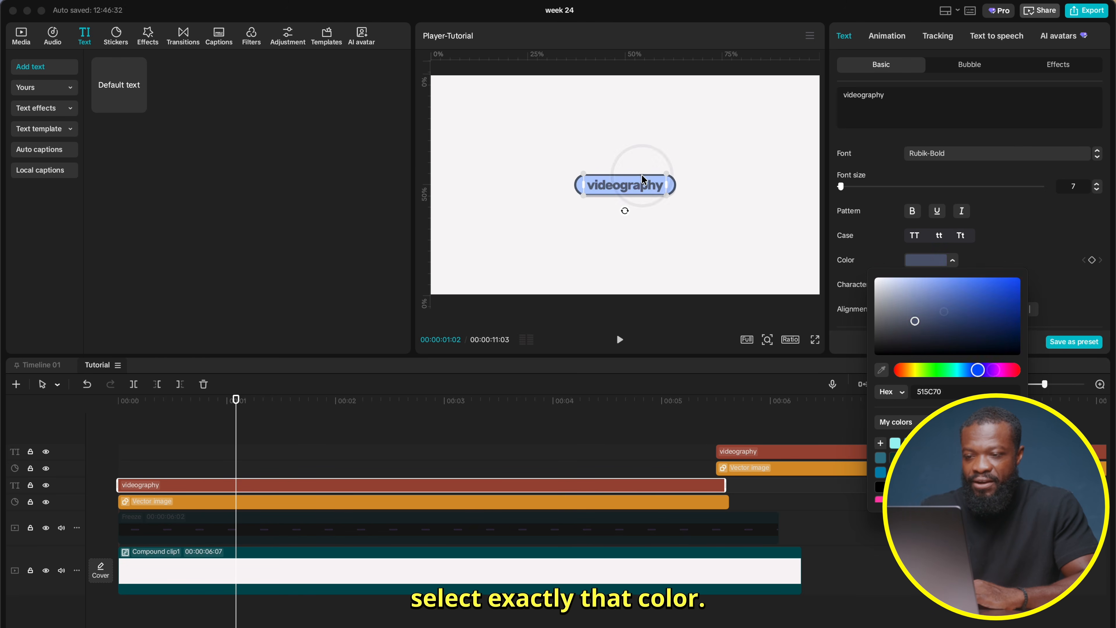
# Replace the copied clip's text with "video editing".
pyautogui.click(905, 98)
pyautogui.click(944, 103)
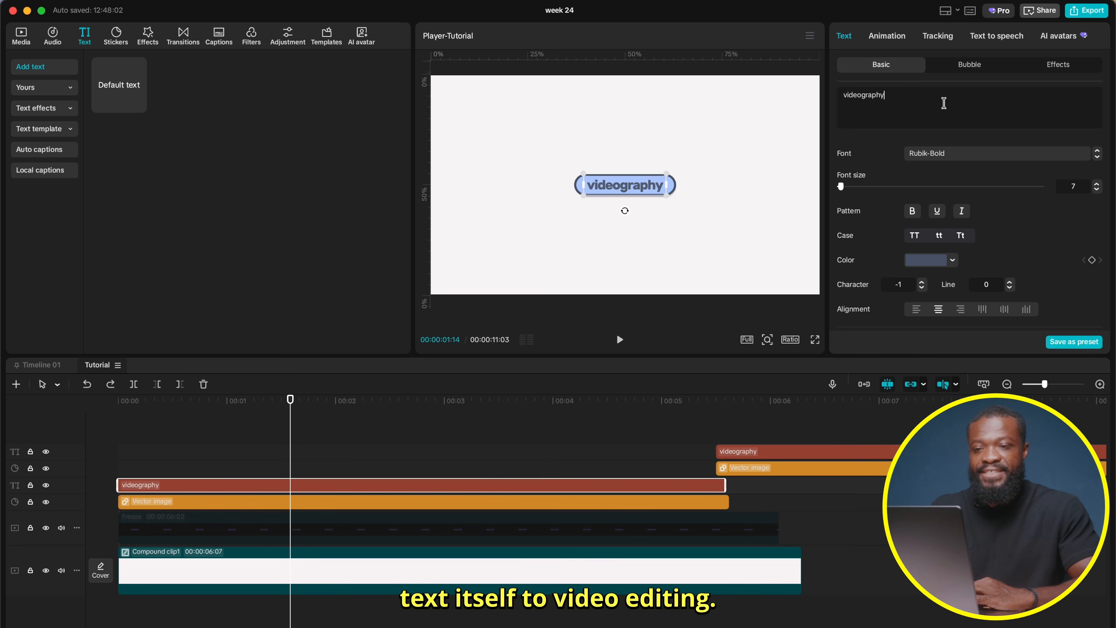
pyautogui.press('super+a')
pyautogui.write('video')
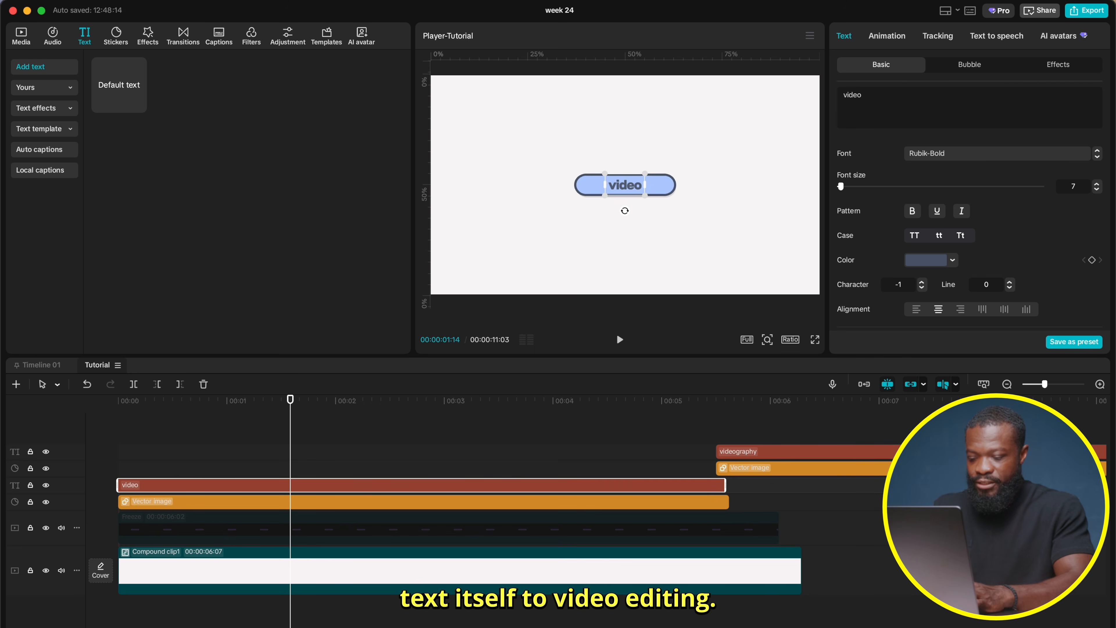
pyautogui.write(' editing')
# Combine the "video editing" text and blue shape into a compound clip and create a freeze frame at the timeline's start.
pyautogui.click(237, 464)
pyautogui.moveTo(237, 465); pyautogui.dragTo(268, 512)
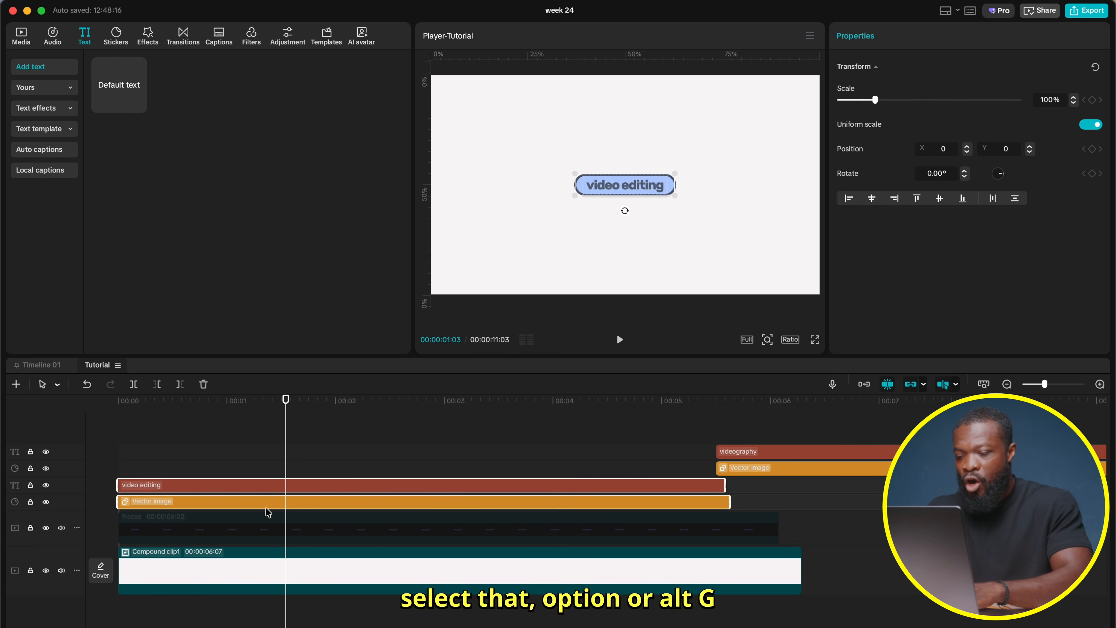
pyautogui.hotkey('alt', 'g')
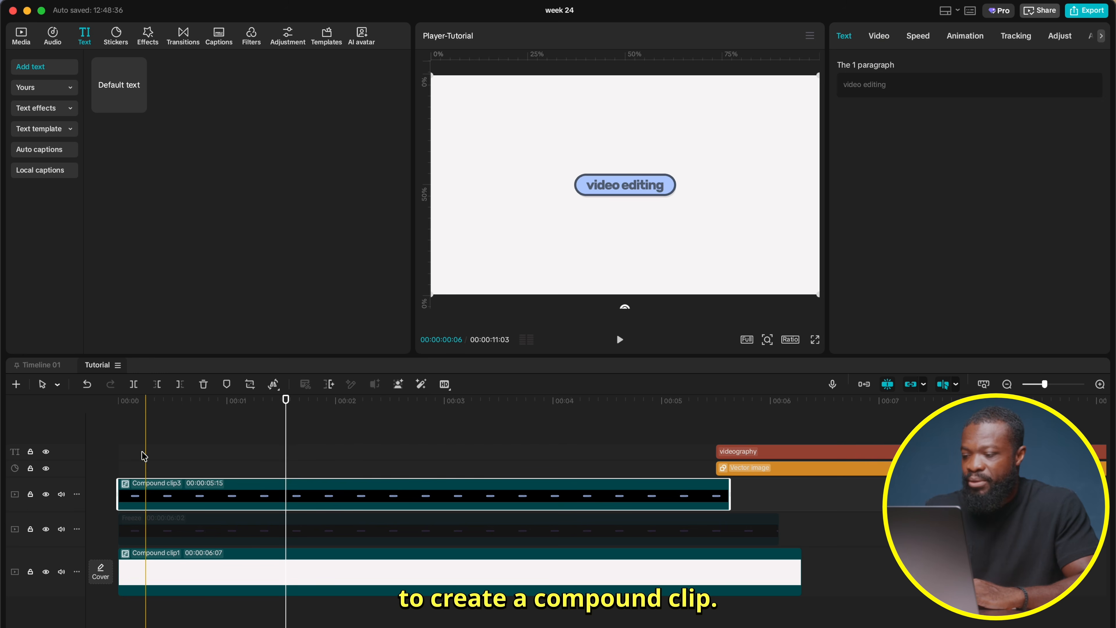
pyautogui.click(119, 400)
pyautogui.click(274, 384)
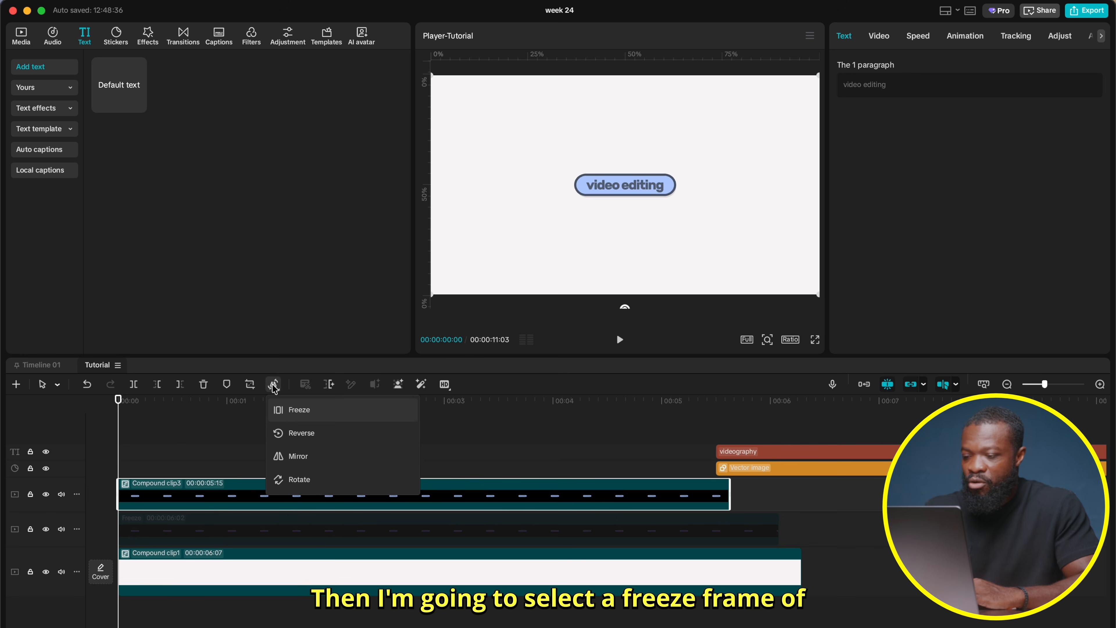
pyautogui.click(292, 412)
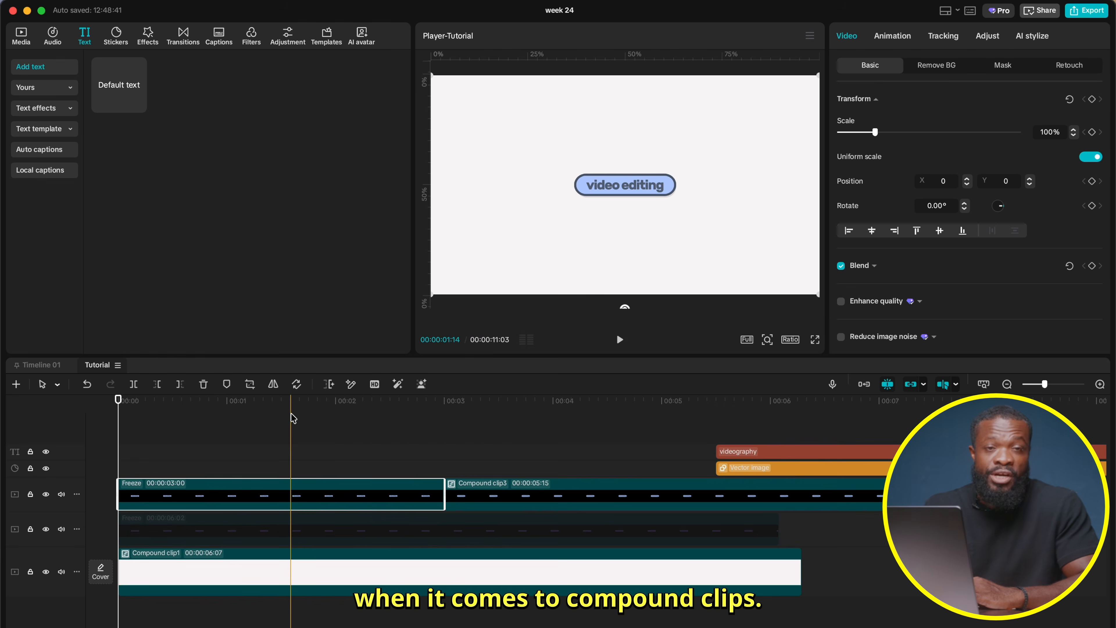
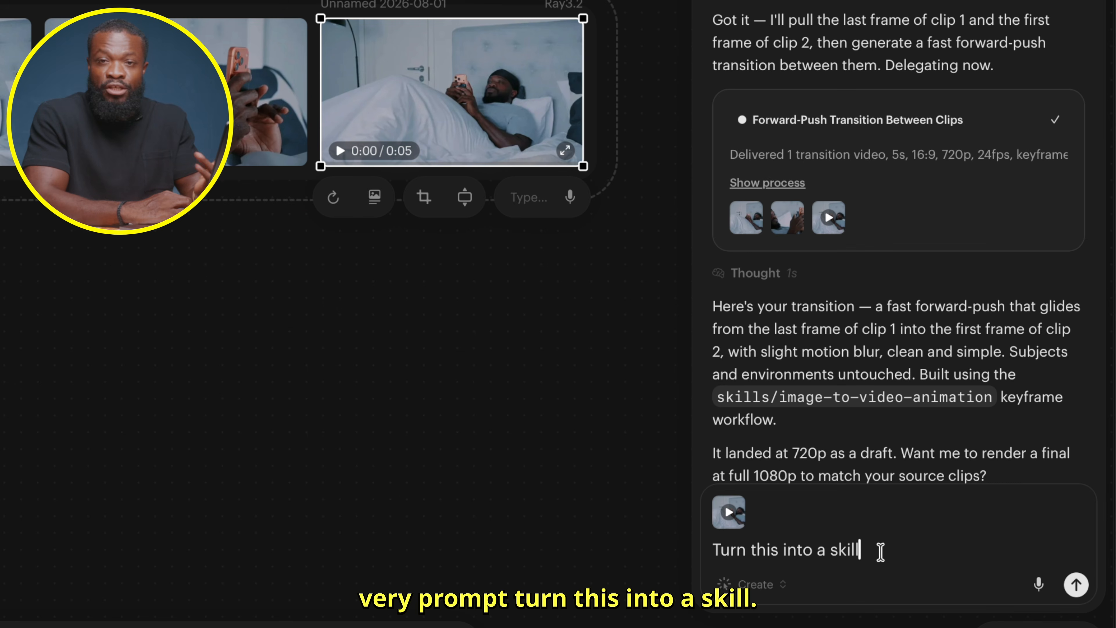
# In Luma, send the prompt "Turn this into a skill" and choose "Push is default" for the transition style.
pyautogui.click(1076, 585)
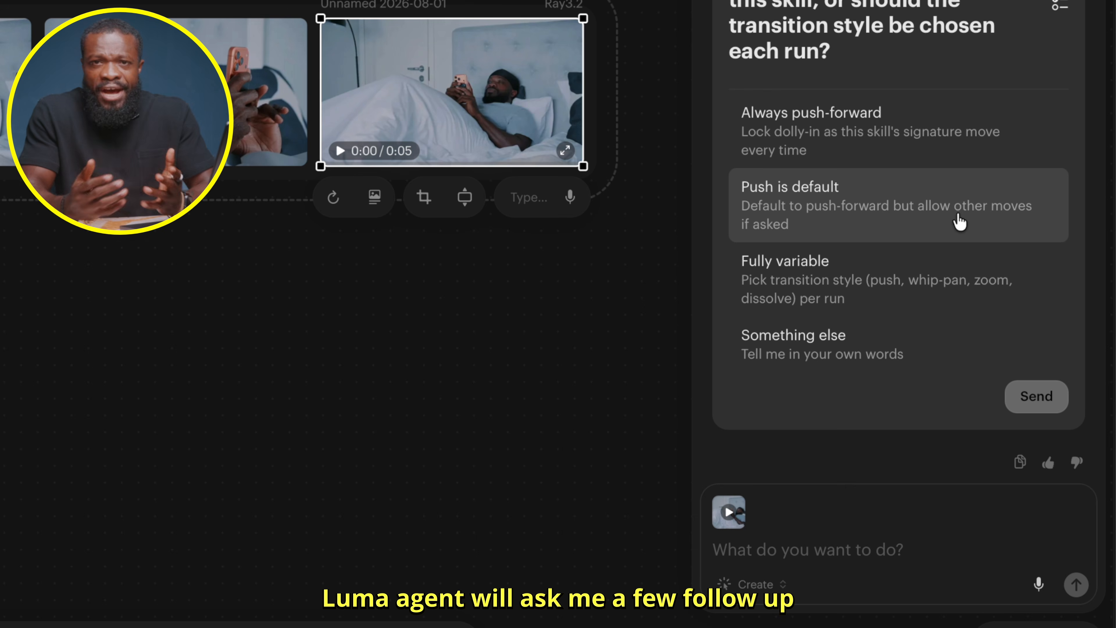
pyautogui.click(884, 227)
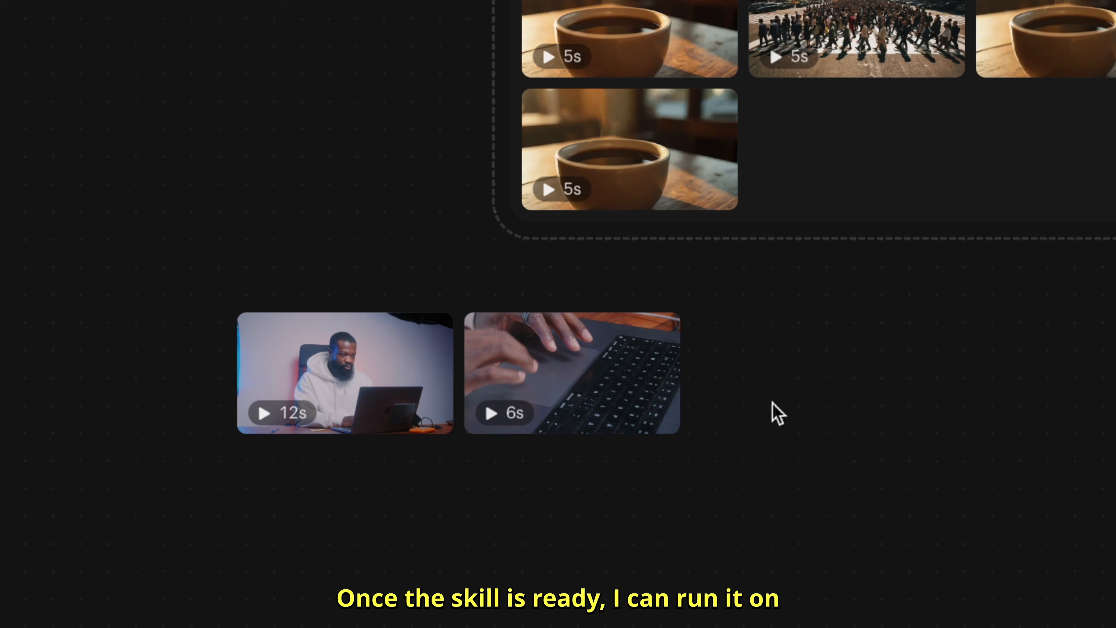
# Attach the 12-second laptop clip and 6-second keyboard clip to the prompt and run the Video Transition Generator skill on them.
pyautogui.moveTo(730, 406); pyautogui.dragTo(240, 374)
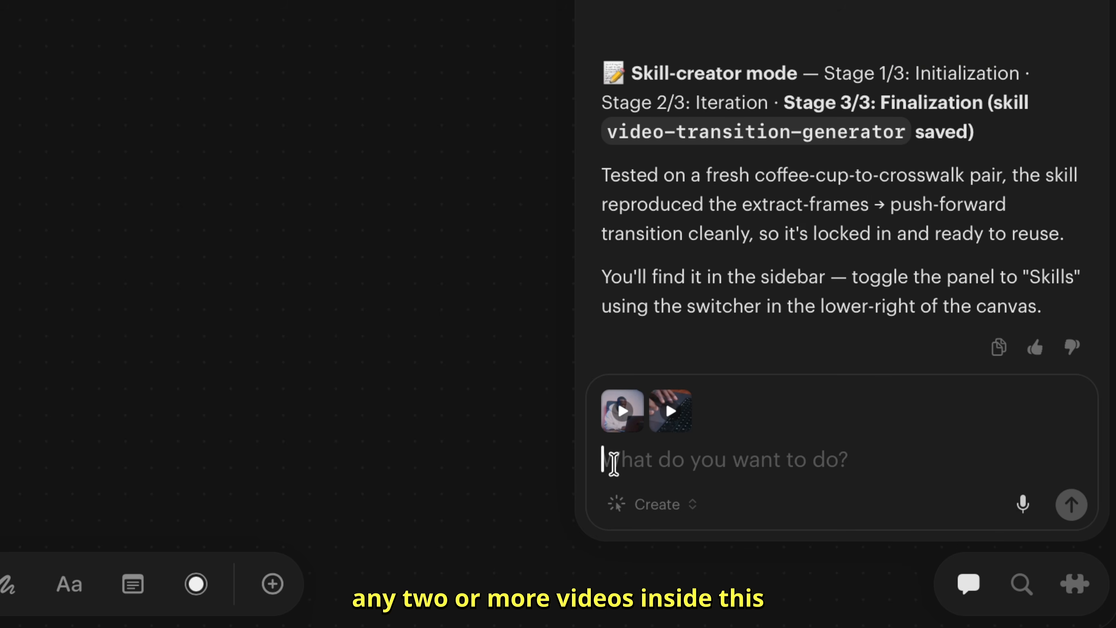
pyautogui.write('@')
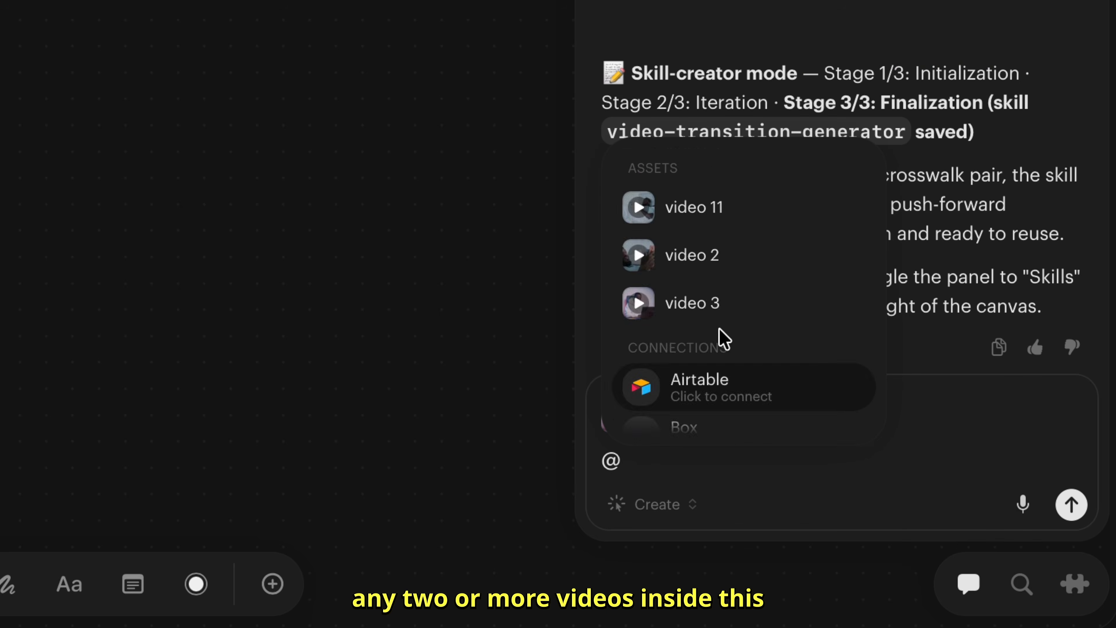
pyautogui.scroll(-3, 714, 352)
pyautogui.click(720, 424)
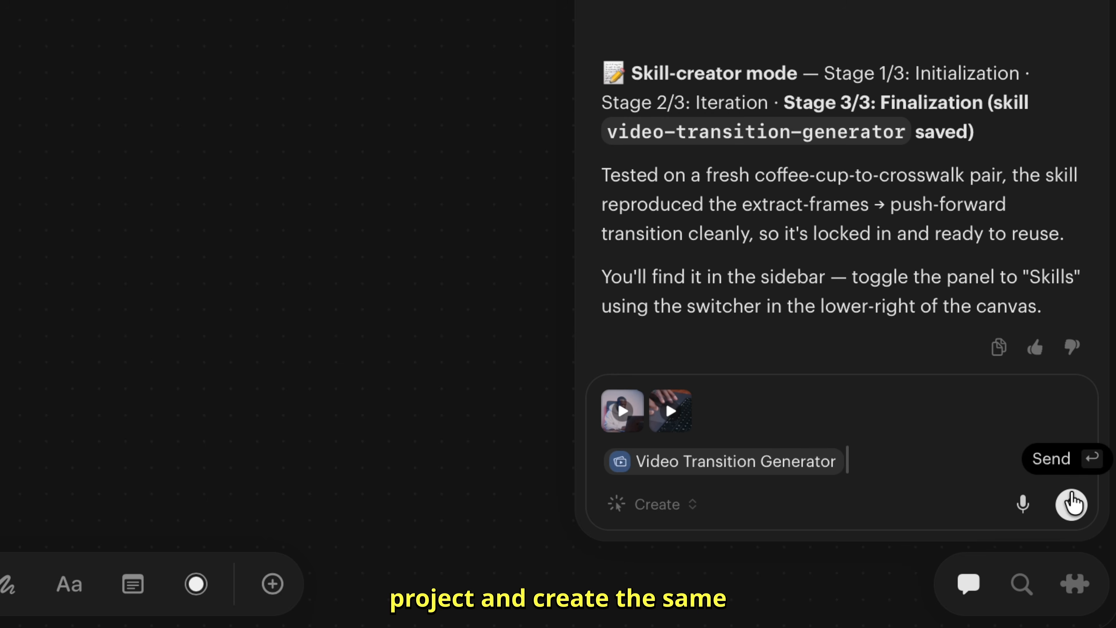
pyautogui.click(1071, 503)
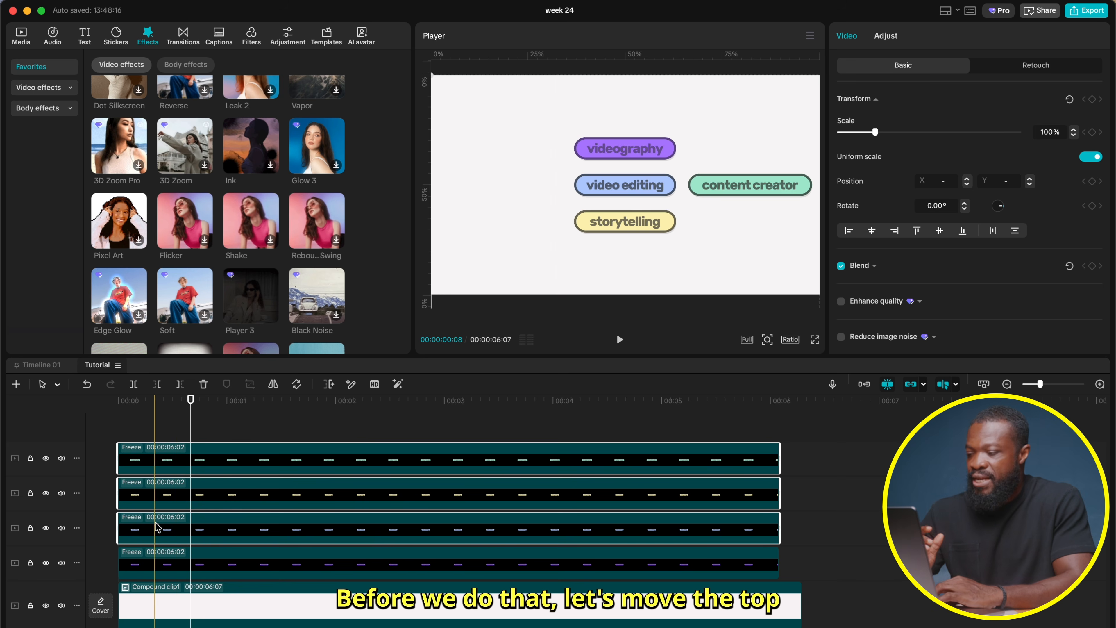
# In CapCut, move the top three freeze clips together so they start at about 2.5 seconds.
pyautogui.click(166, 525)
pyautogui.moveTo(166, 526); pyautogui.dragTo(439, 527)
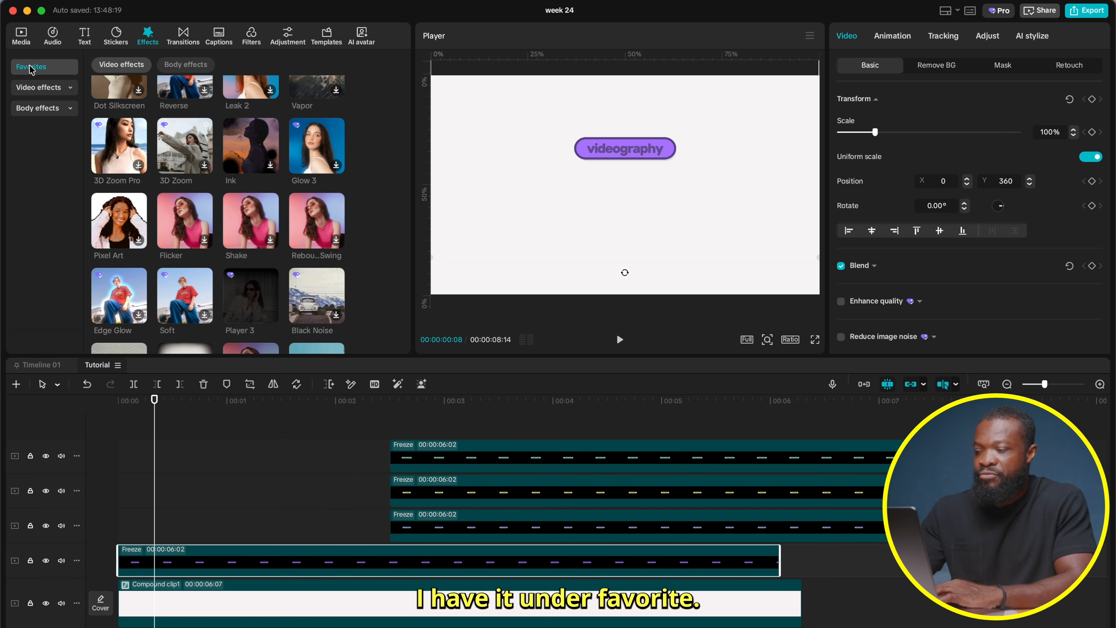
# Apply the Player 3 effect to the videography freeze clip and set its Glow and Texture to 0.
pyautogui.moveTo(250, 296); pyautogui.dragTo(145, 558)
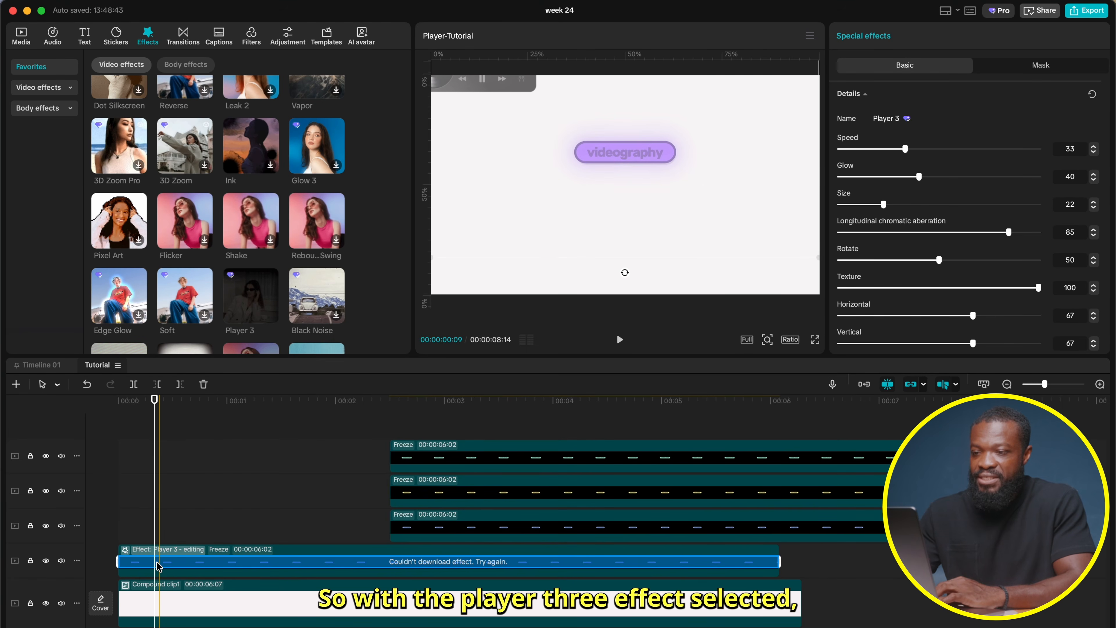
pyautogui.moveTo(919, 176); pyautogui.dragTo(800, 181)
pyautogui.scroll(-1, 892, 250)
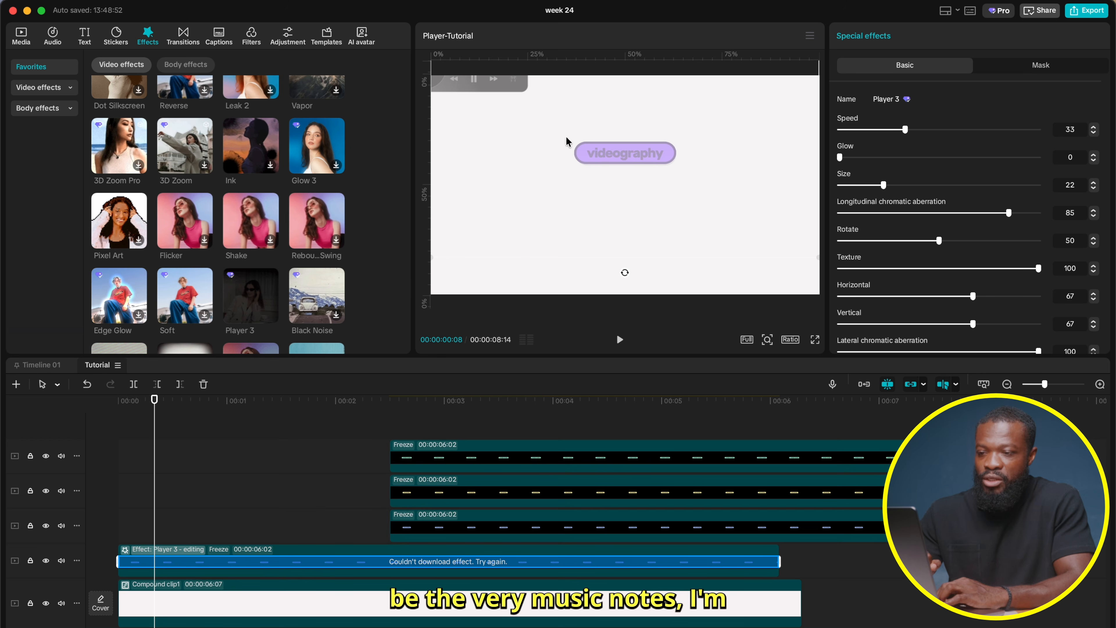
pyautogui.moveTo(910, 270); pyautogui.dragTo(785, 262)
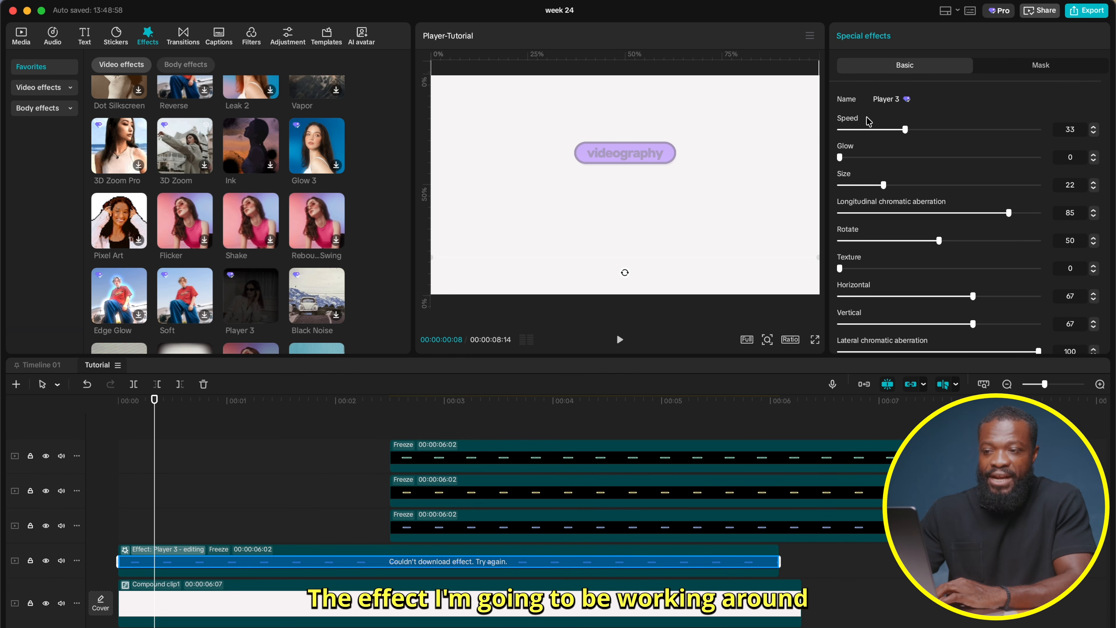
# Set the Player 3 effect's Speed to 10 and play back the videography label's animation.
pyautogui.moveTo(904, 130); pyautogui.dragTo(856, 132)
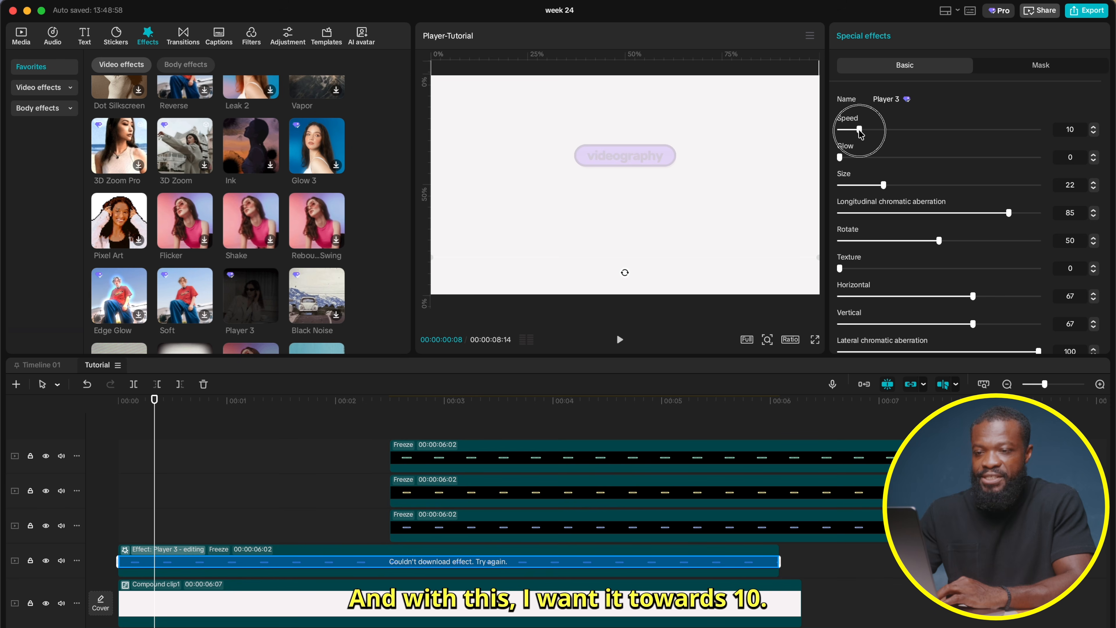
pyautogui.click(106, 520)
pyautogui.press('space')
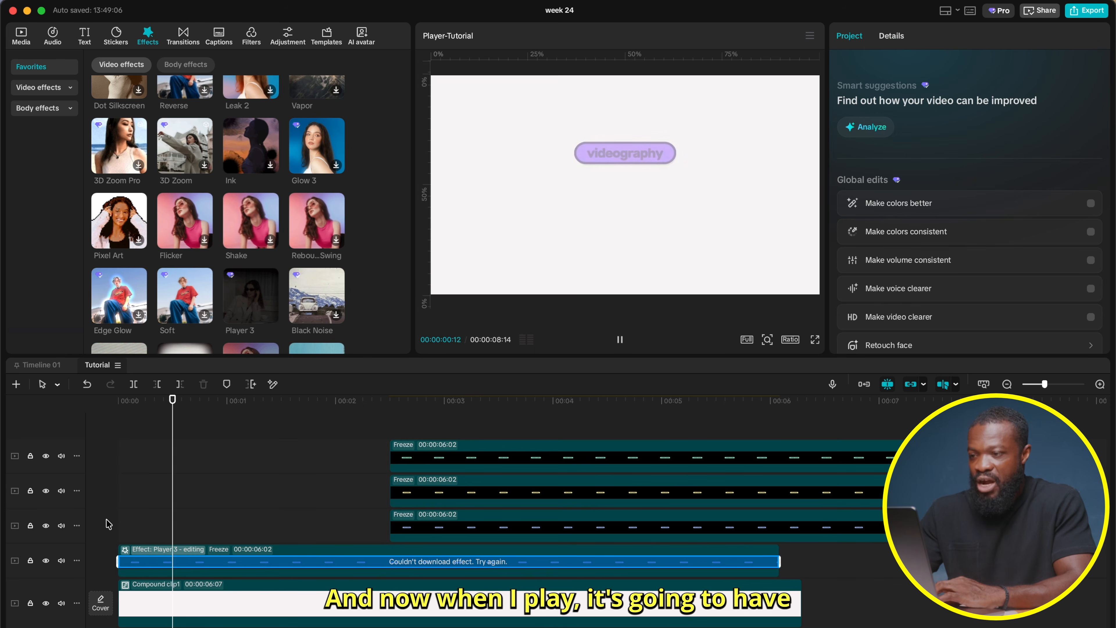
pyautogui.click(108, 524)
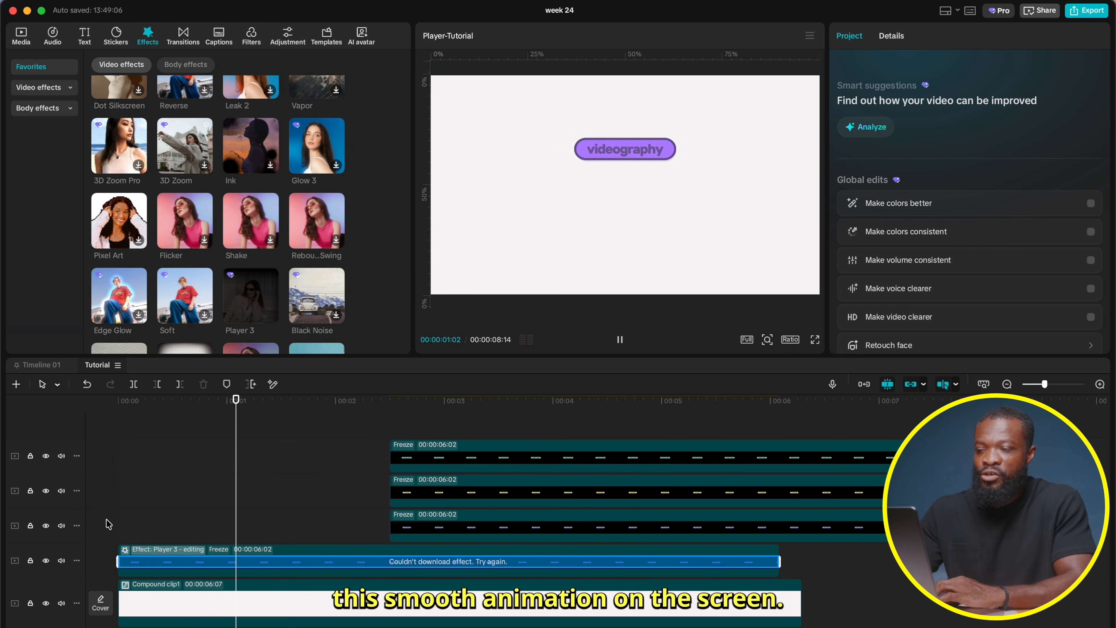
# Move the video editing freeze clip so it starts 10 frames after the beginning of the timeline.
pyautogui.click(104, 480)
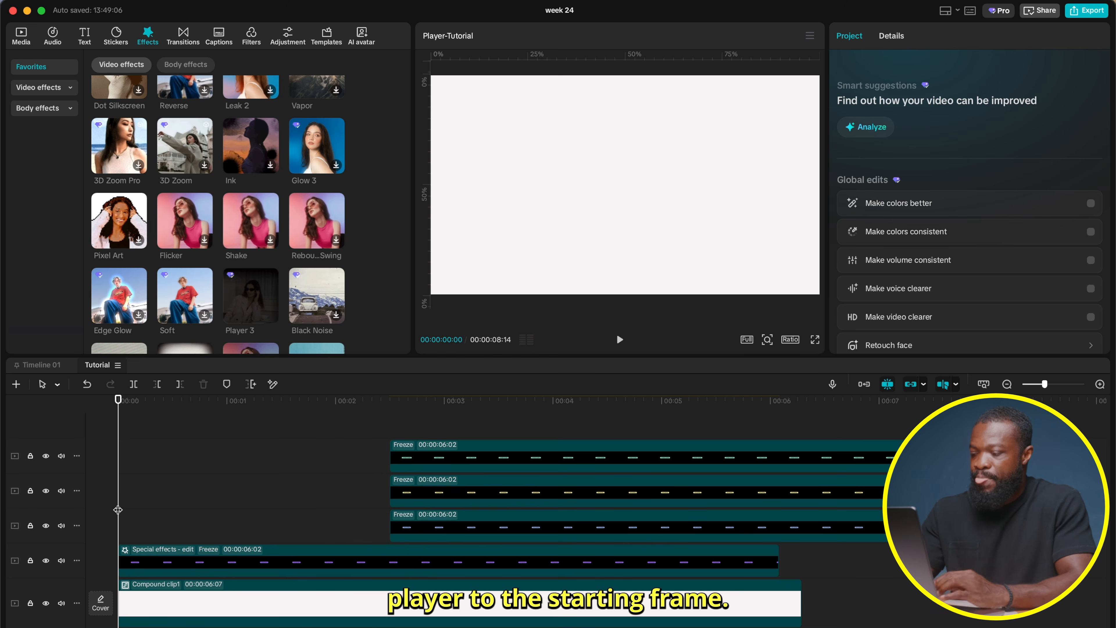
pyautogui.press('Right')
pyautogui.press('Right')
pyautogui.press('Right')
pyautogui.press('Right')
pyautogui.press('Right')
pyautogui.press('Right')
pyautogui.press('Right')
pyautogui.press('Right')
pyautogui.press('Right')
pyautogui.press('Right')
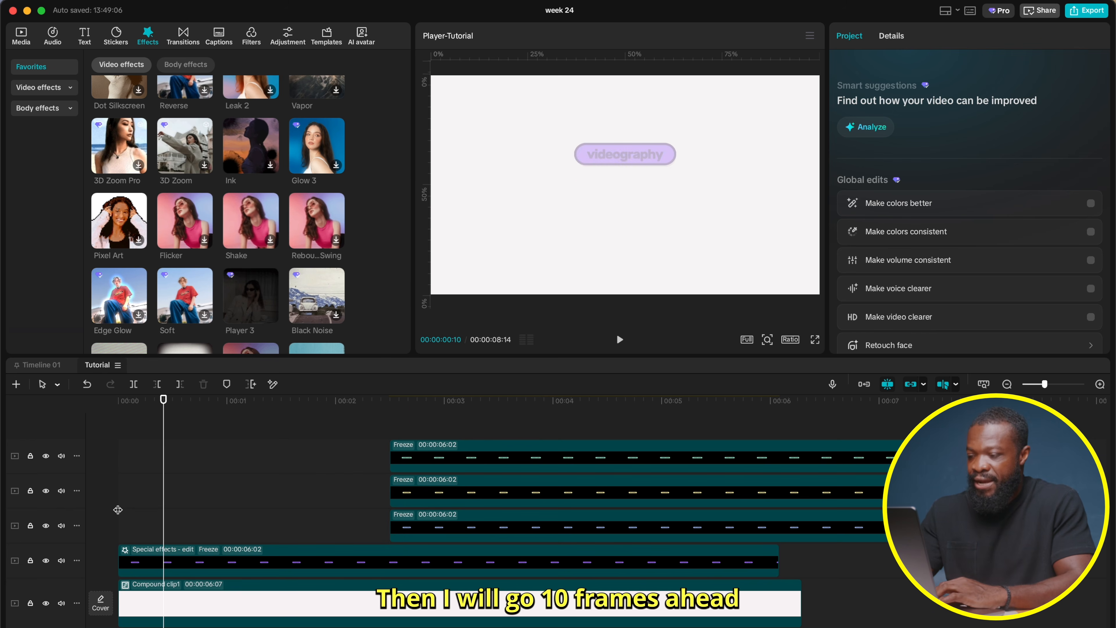
pyautogui.moveTo(429, 524); pyautogui.dragTo(203, 526)
# Move the storytelling freeze clip so it starts at frame 20, 10 frames after the video editing clip.
pyautogui.press('Right')
pyautogui.press('Right')
pyautogui.press('Right')
pyautogui.press('Right')
pyautogui.press('Right')
pyautogui.press('Right')
pyautogui.press('Right')
pyautogui.press('Right')
pyautogui.press('Right')
pyautogui.press('Right')
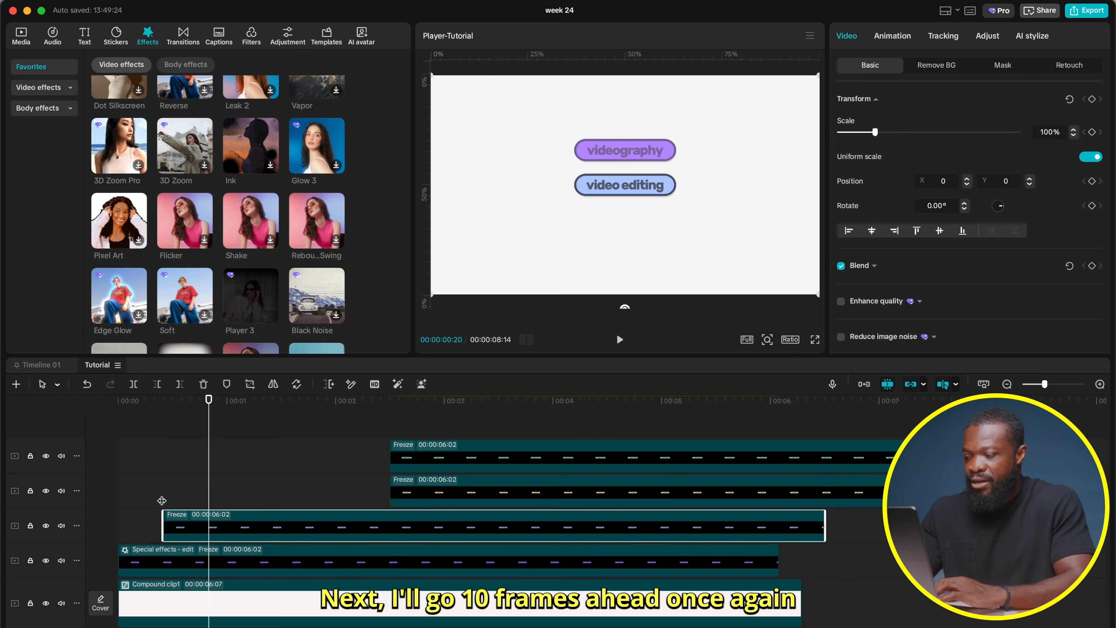
pyautogui.moveTo(451, 492); pyautogui.dragTo(269, 497)
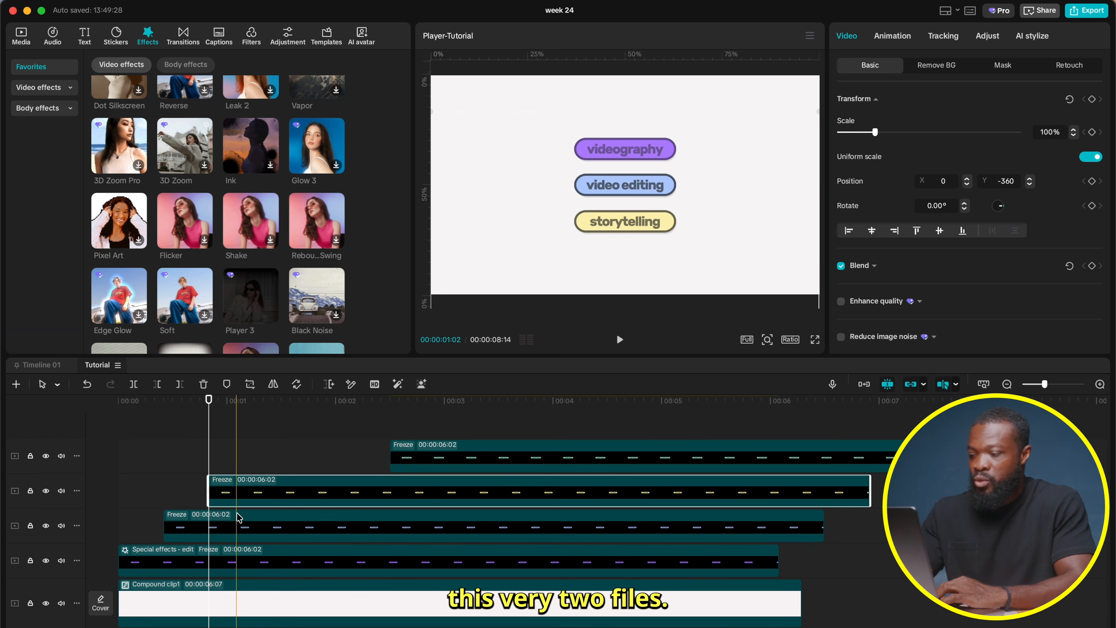
# Paste only the Effects attribute of the videography clip onto the video editing and storytelling clips and play back the animation from the start.
pyautogui.click(202, 561)
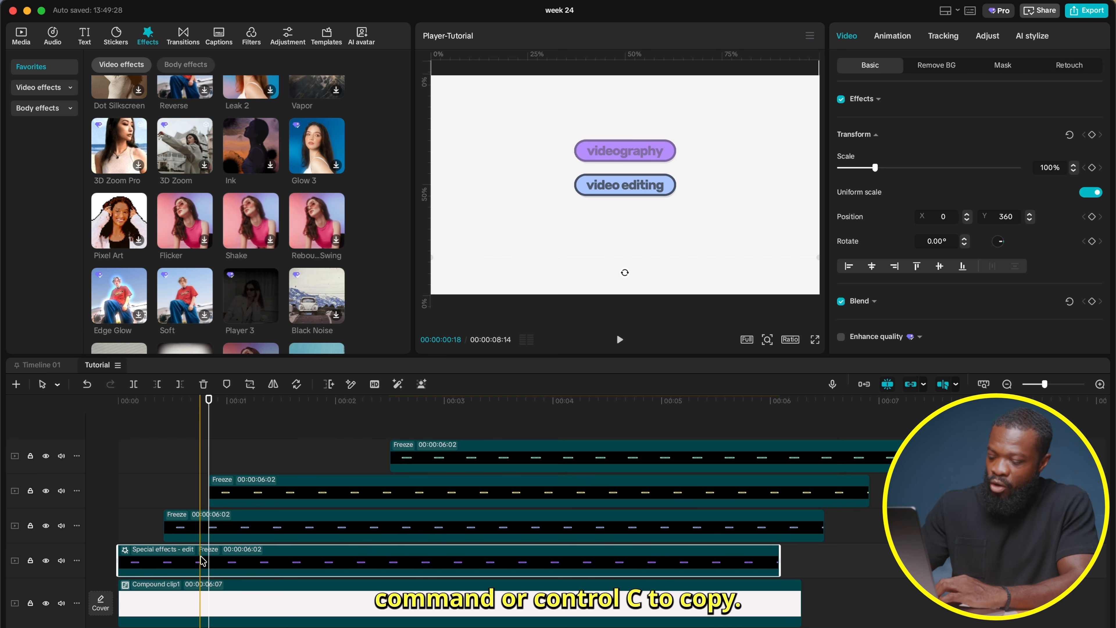
pyautogui.moveTo(149, 469); pyautogui.dragTo(282, 535)
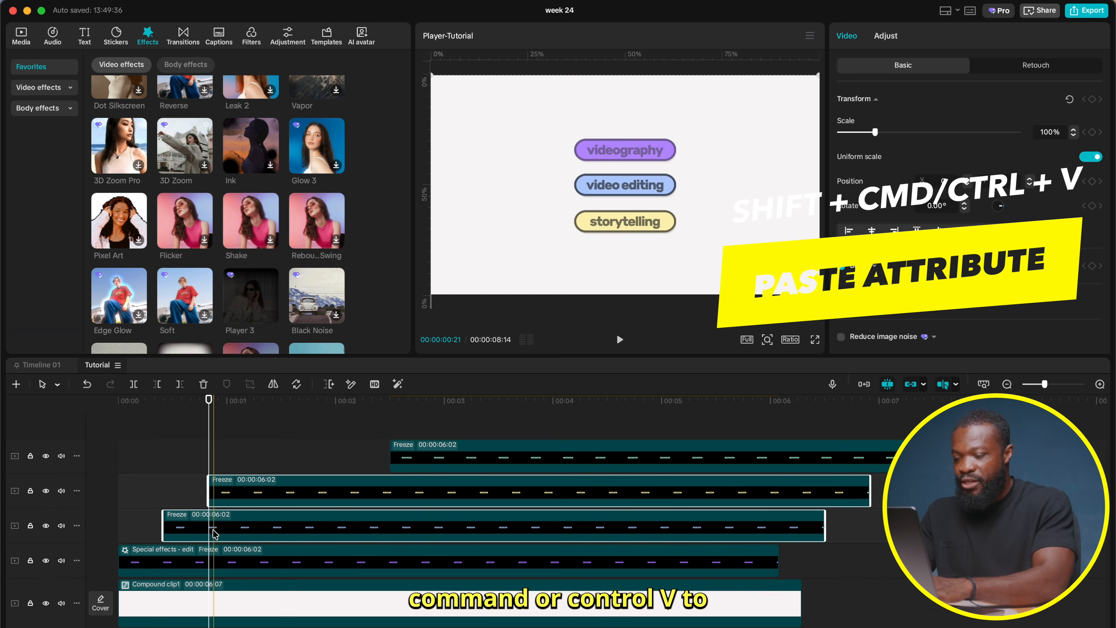
pyautogui.press('super+shift+v')
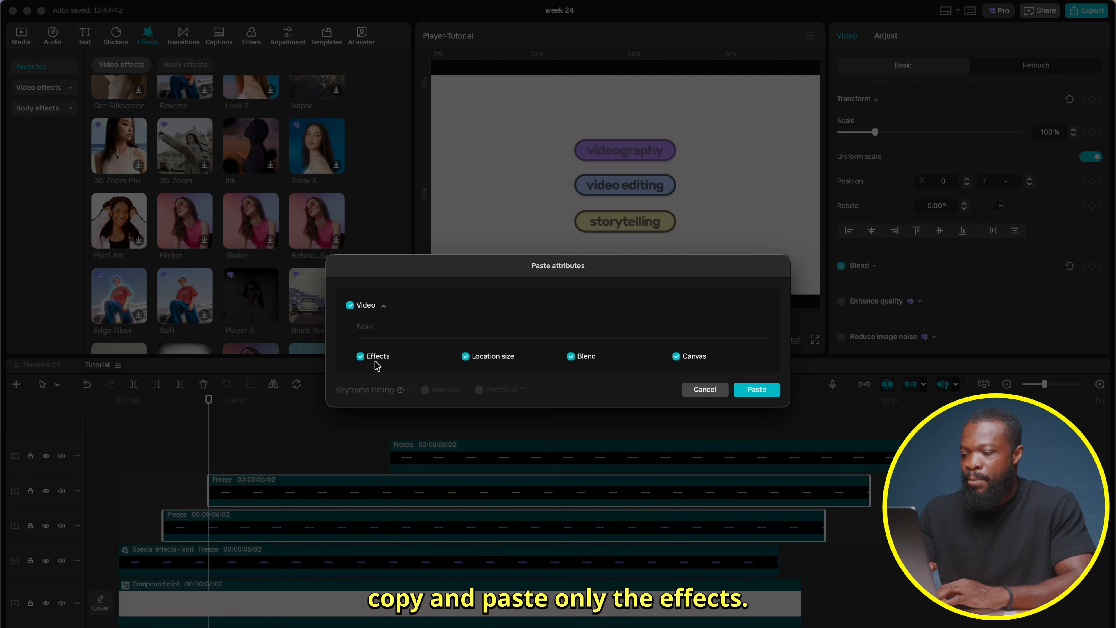
pyautogui.click(467, 357)
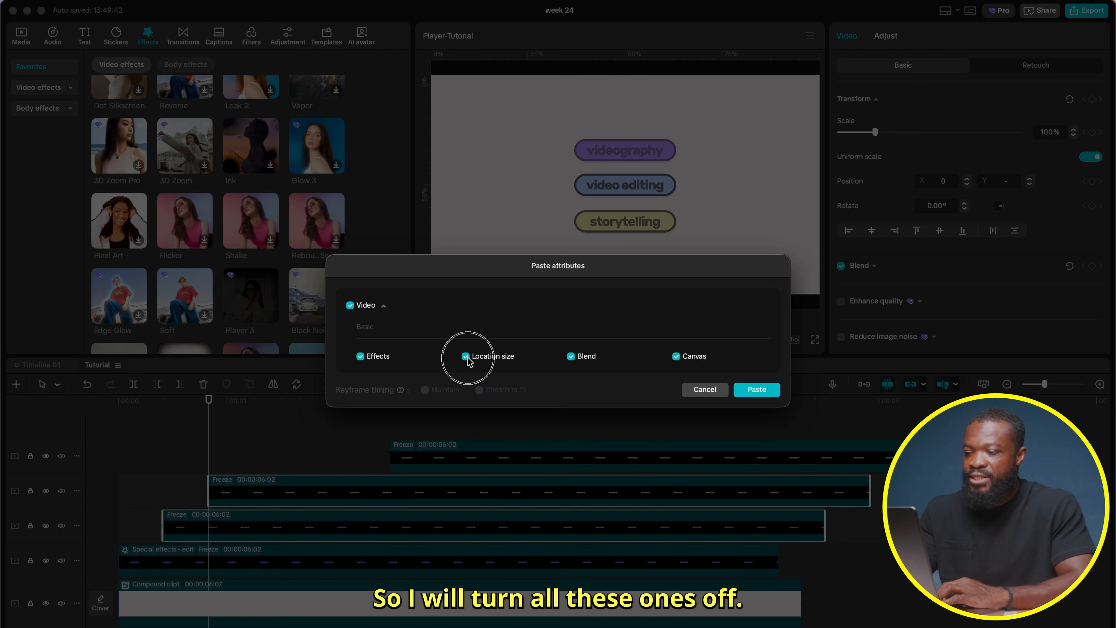
pyautogui.click(676, 356)
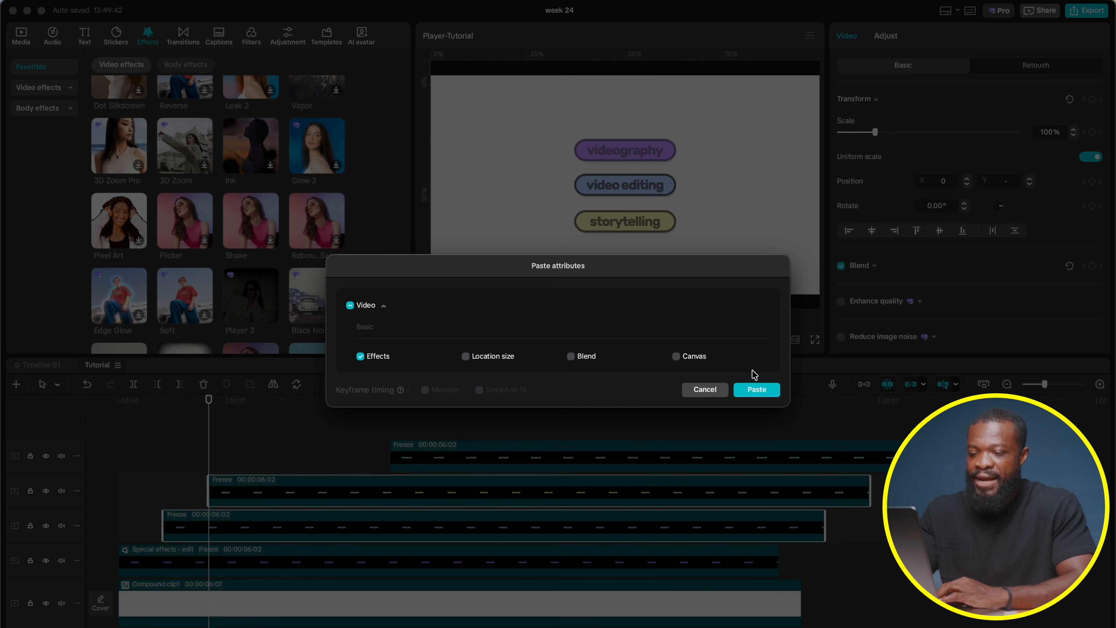
pyautogui.click(756, 389)
pyautogui.click(100, 494)
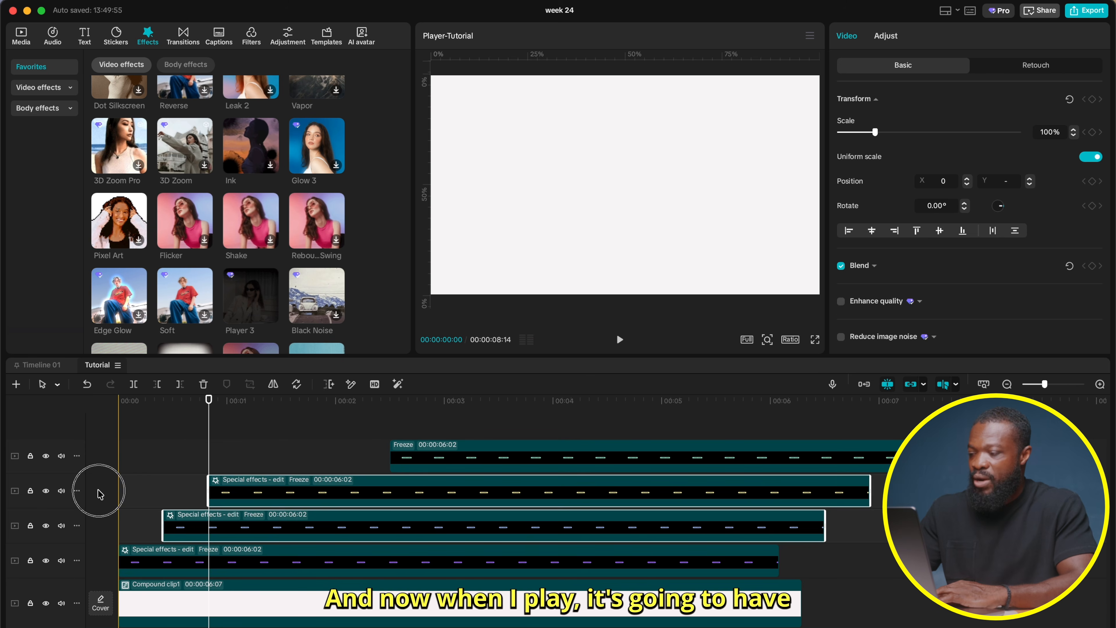
pyautogui.press('space')
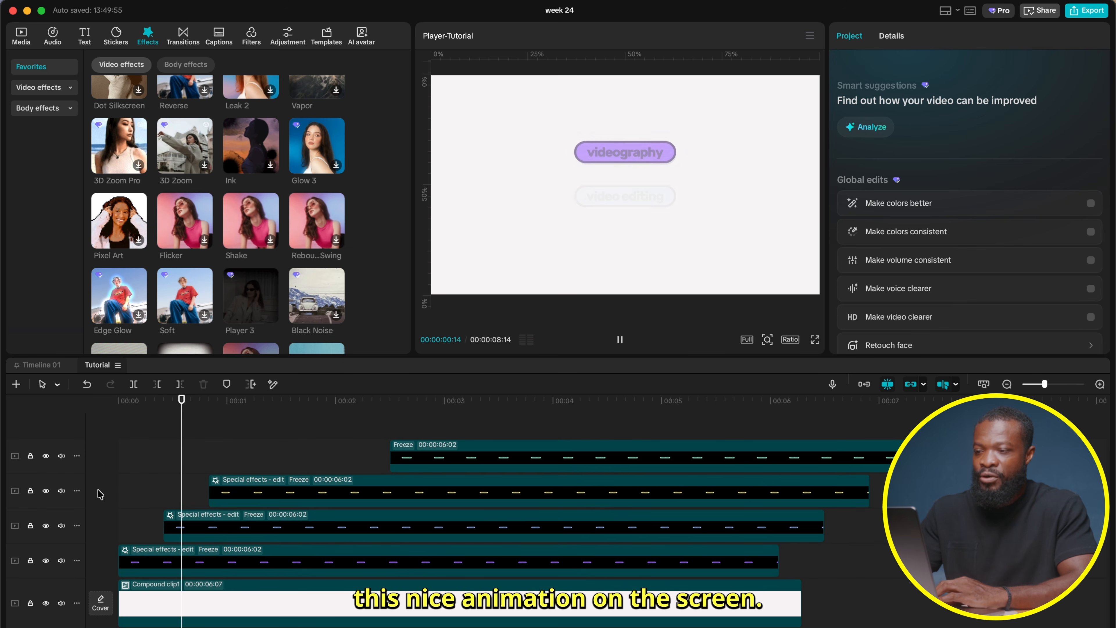
pyautogui.click(617, 336)
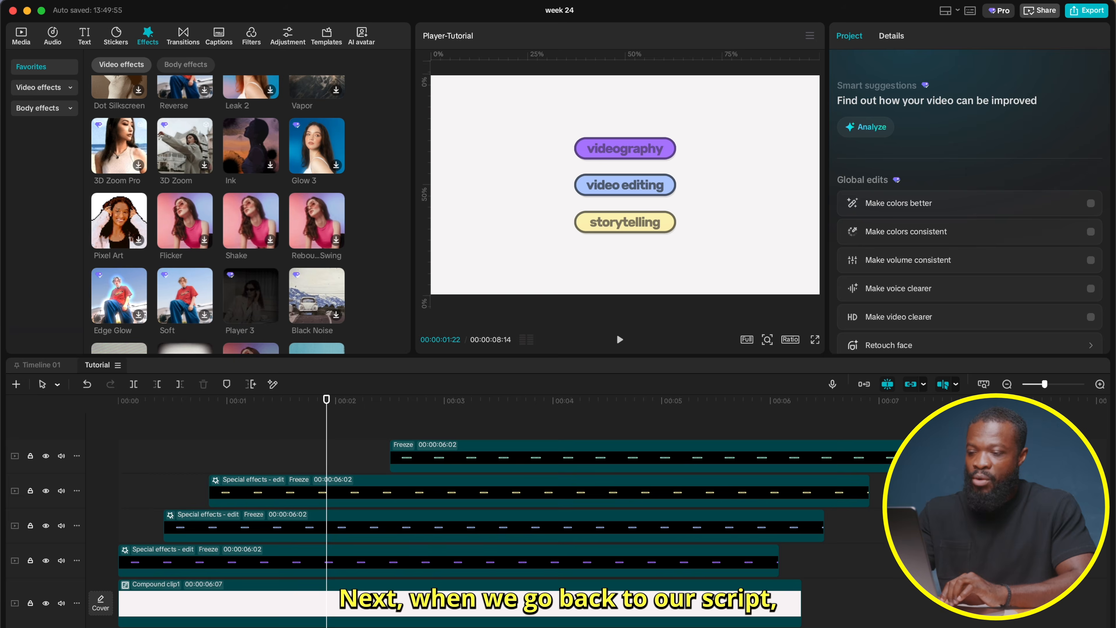
# Add a pen-drawn custom shape on a new track above the freeze clips, starting at 00:00:01:08 as the storytelling label appears.
pyautogui.press('super+Tab')
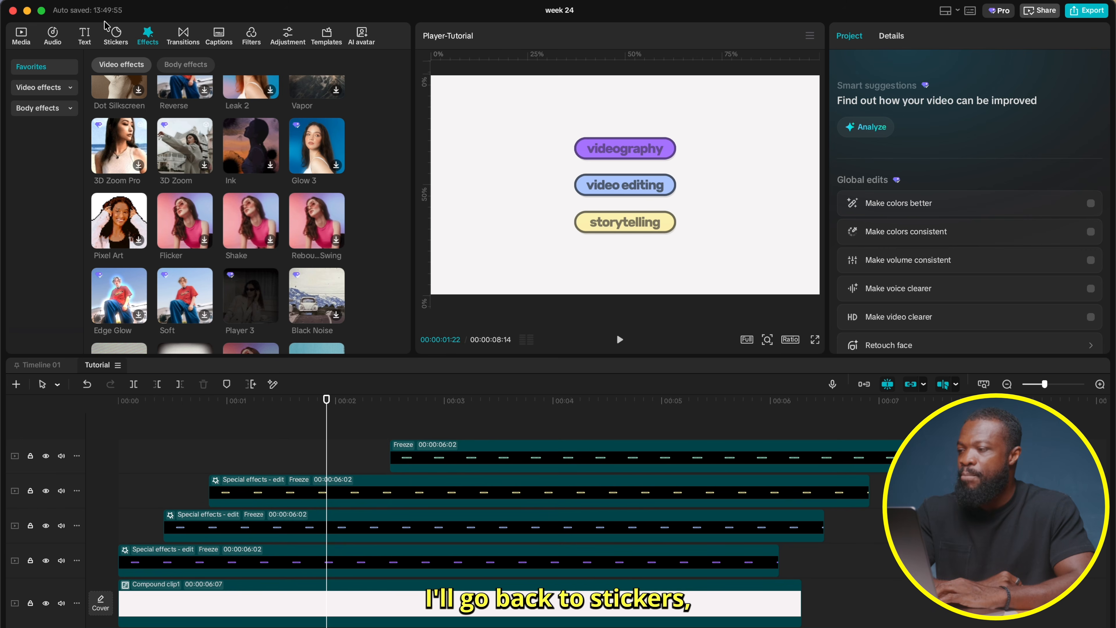
pyautogui.click(112, 38)
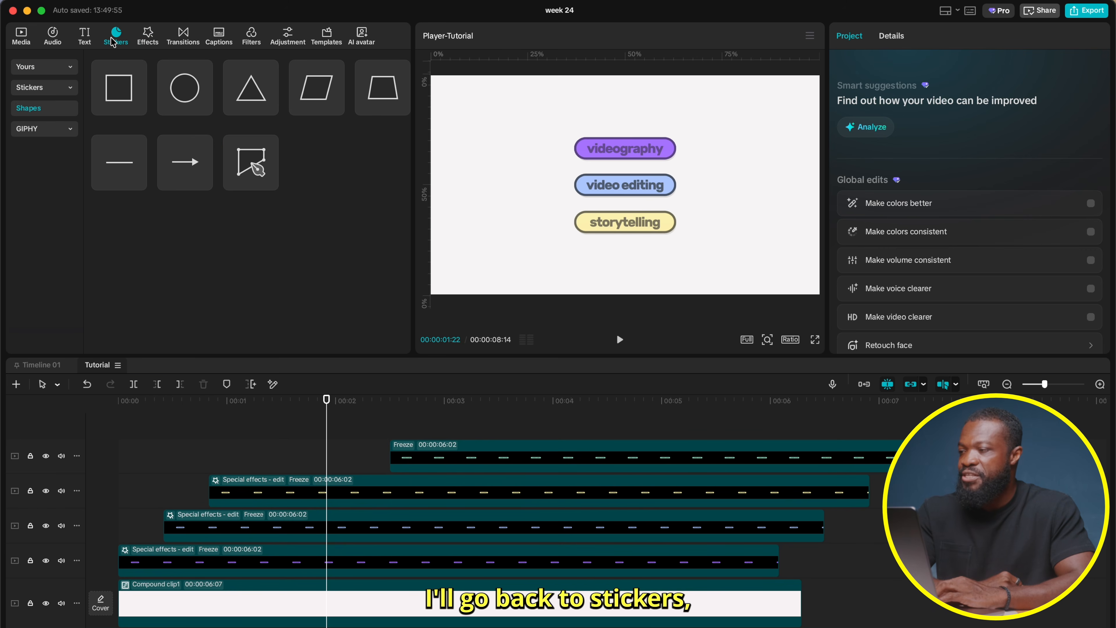
pyautogui.moveTo(250, 161)
pyautogui.mouseDown()
pyautogui.moveTo(219, 457)
pyautogui.moveTo(231, 470)
pyautogui.mouseUp()
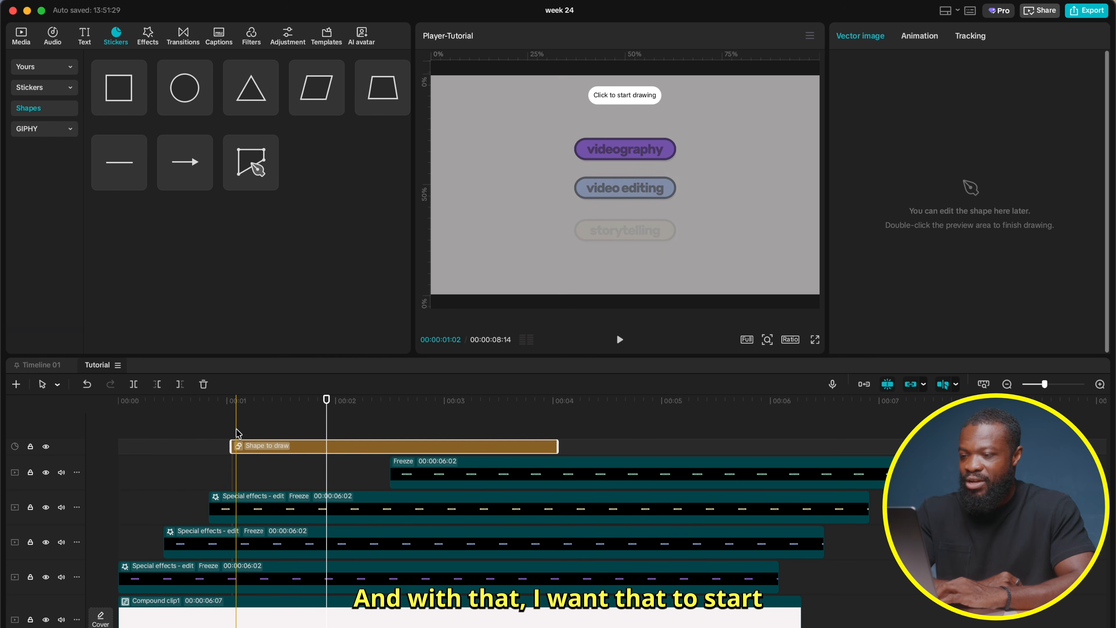
pyautogui.click(262, 430)
pyautogui.click(277, 501)
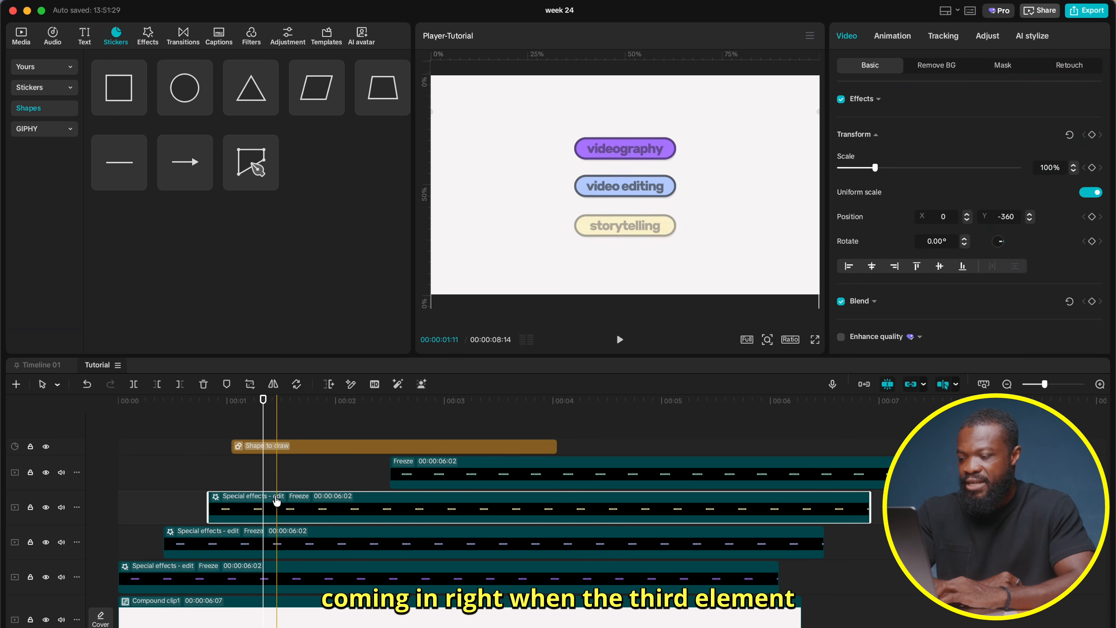
pyautogui.moveTo(262, 446); pyautogui.dragTo(285, 448)
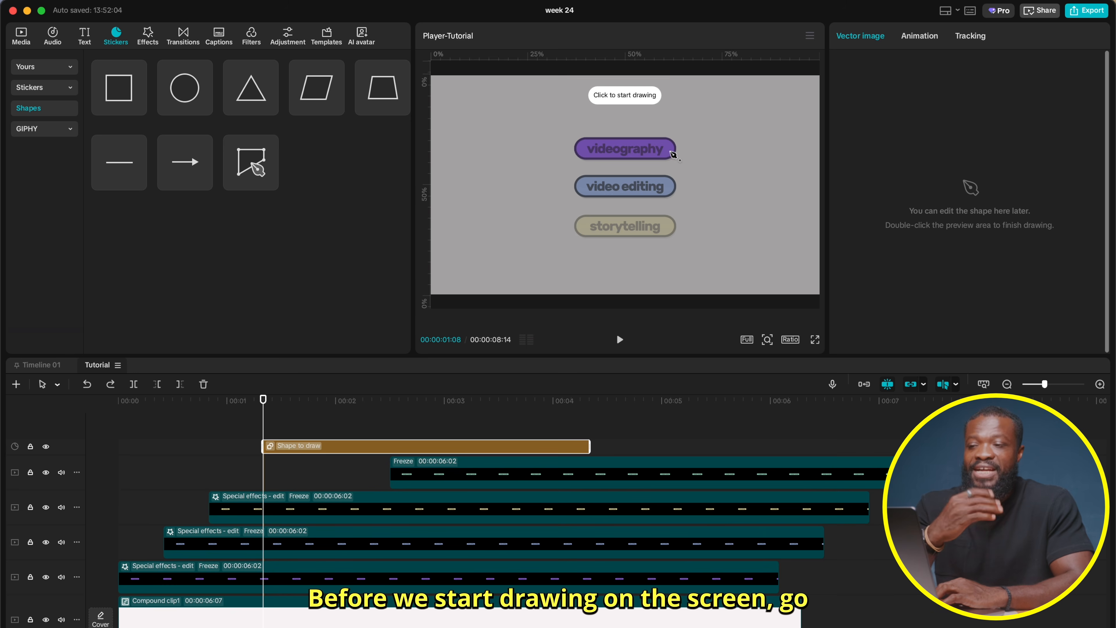
# Check that the player's rulers are shown and add a horizontal guide through the vertical centre of the frame.
pyautogui.click(810, 35)
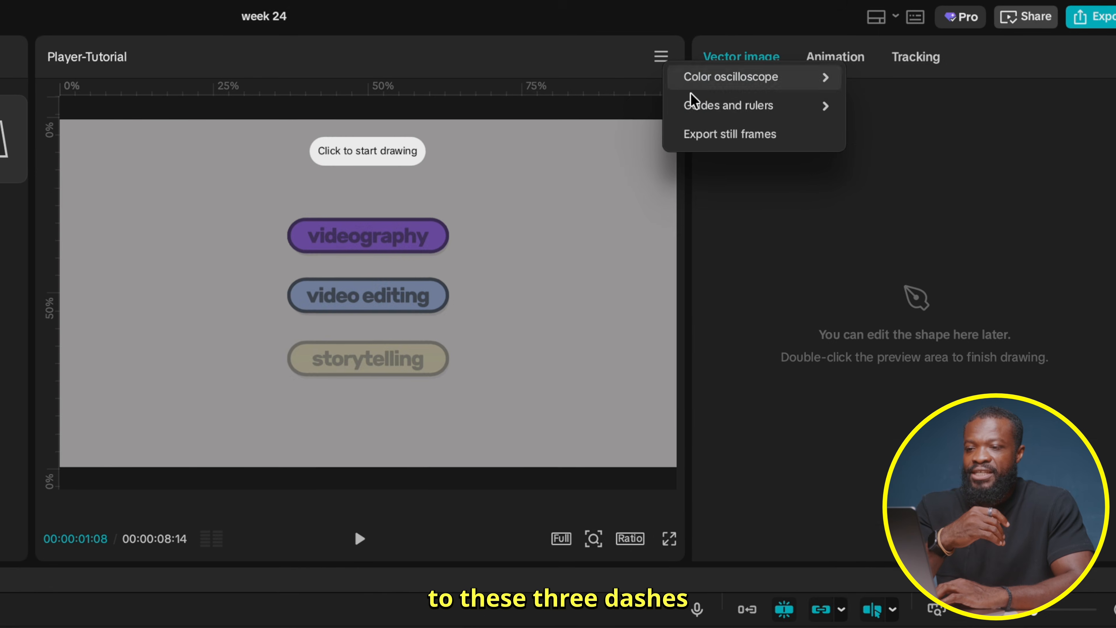
pyautogui.moveTo(721, 106)
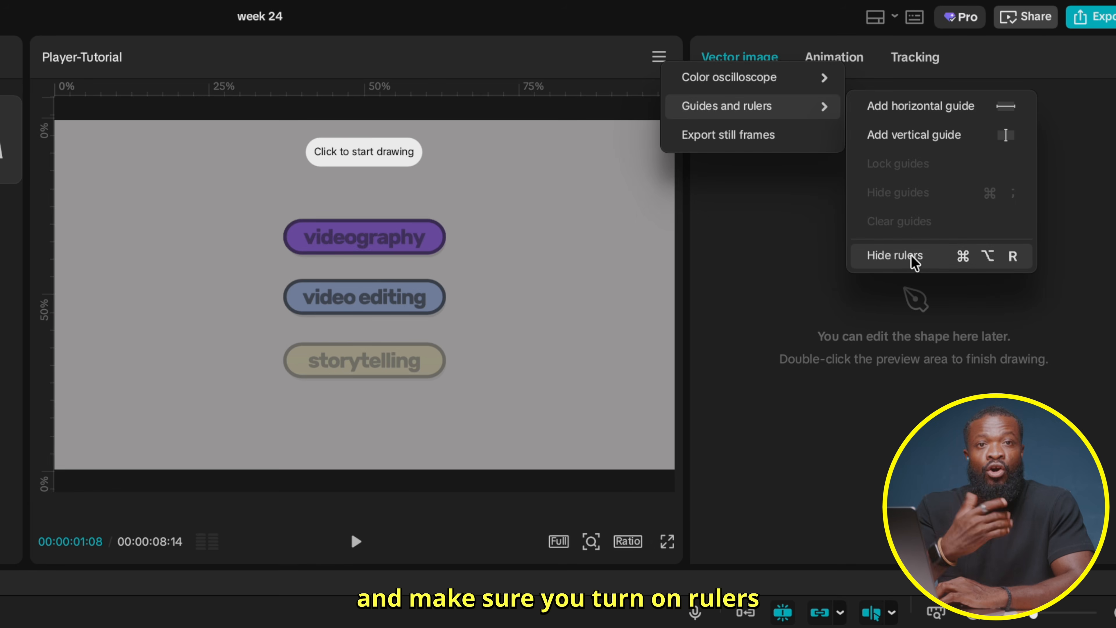
pyautogui.click(587, 90)
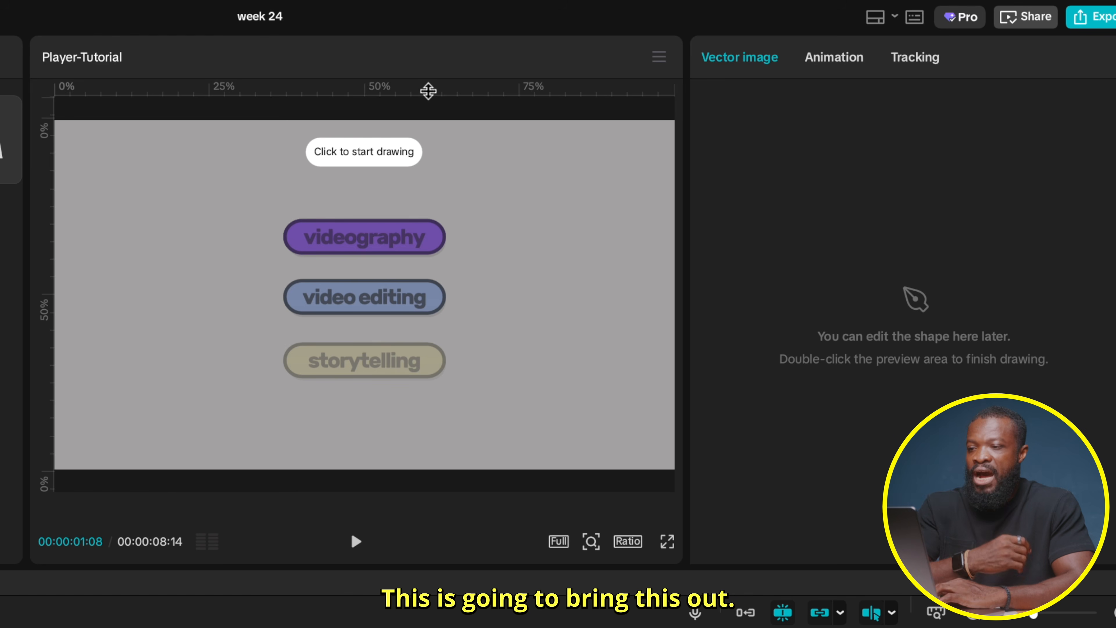
pyautogui.moveTo(417, 96); pyautogui.dragTo(413, 293)
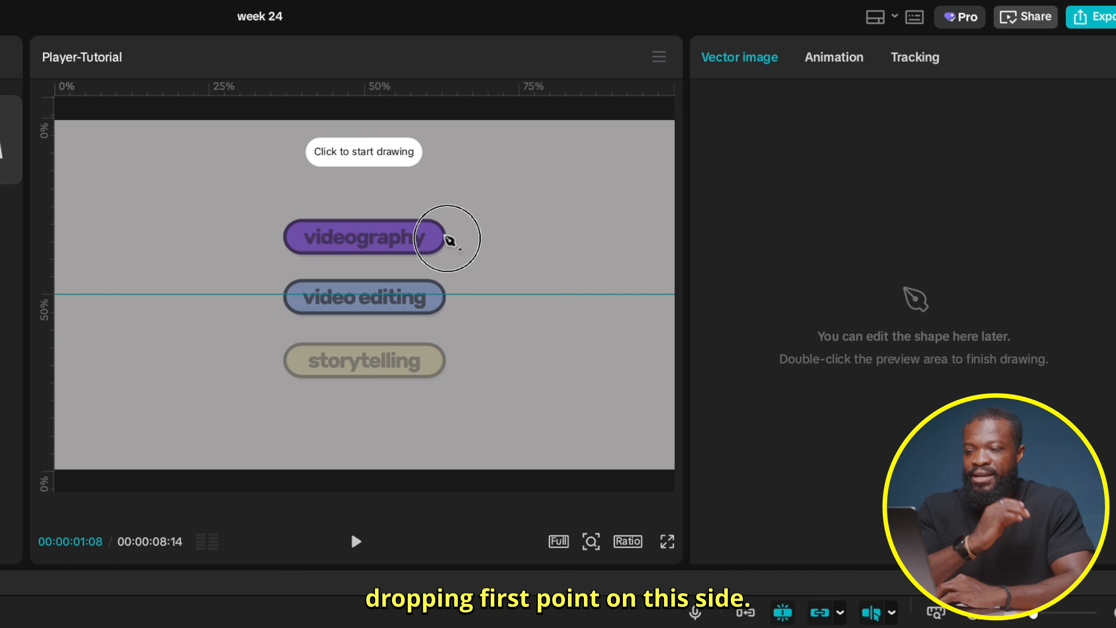
# Draw an S-shaped connector curve, about 337 by 179, from the videography label's right end down to the horizontal guide.
pyautogui.moveTo(478, 236); pyautogui.dragTo(534, 241)
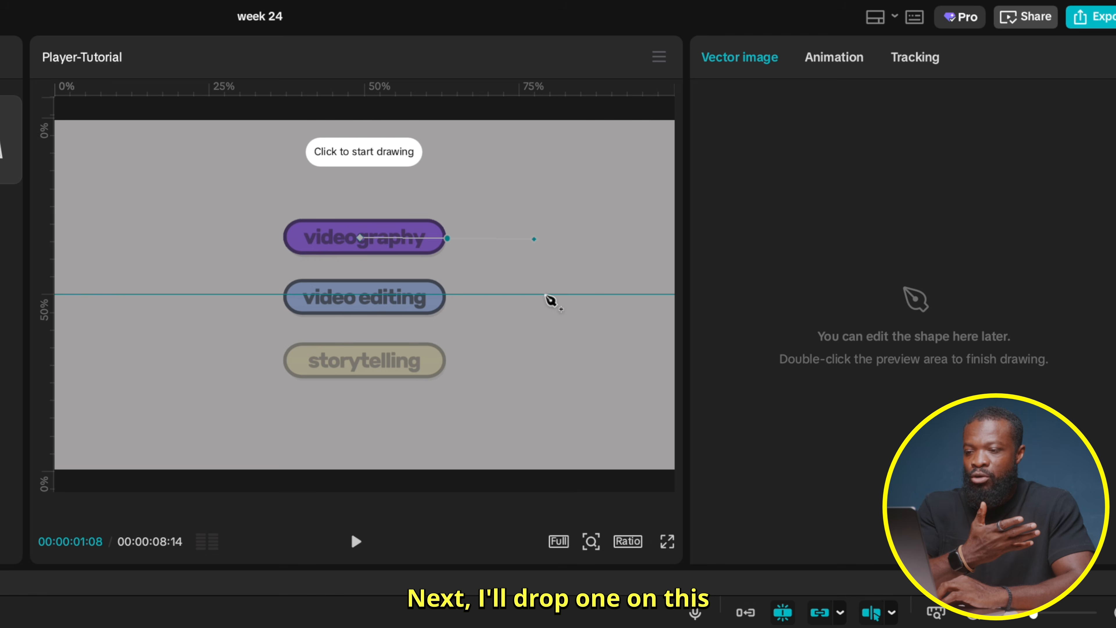
pyautogui.moveTo(557, 296); pyautogui.dragTo(632, 299)
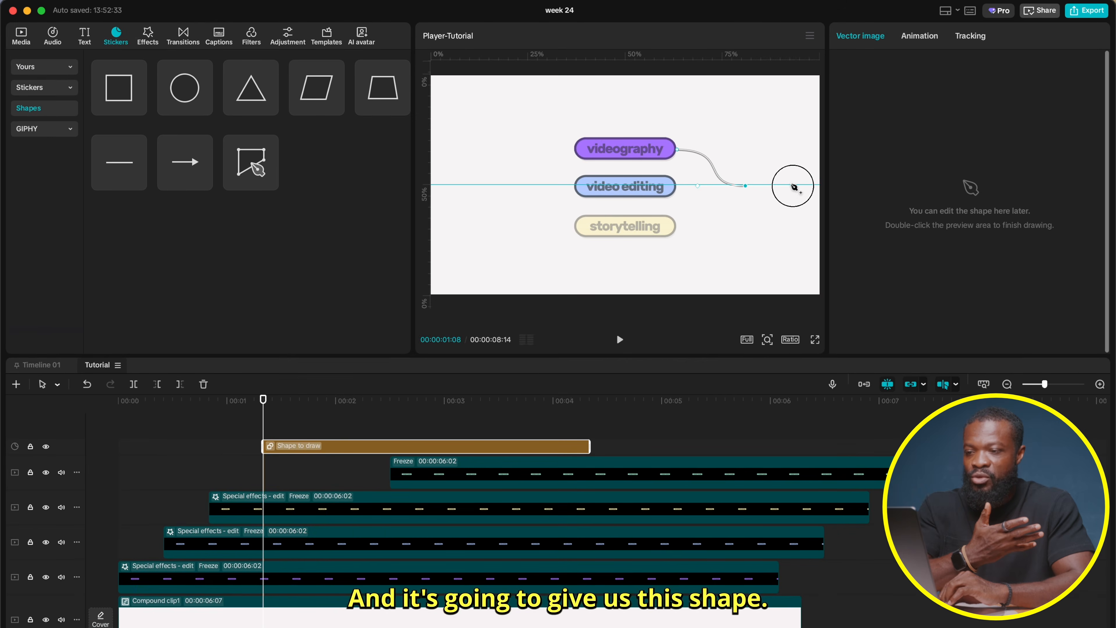
pyautogui.doubleClick(795, 187)
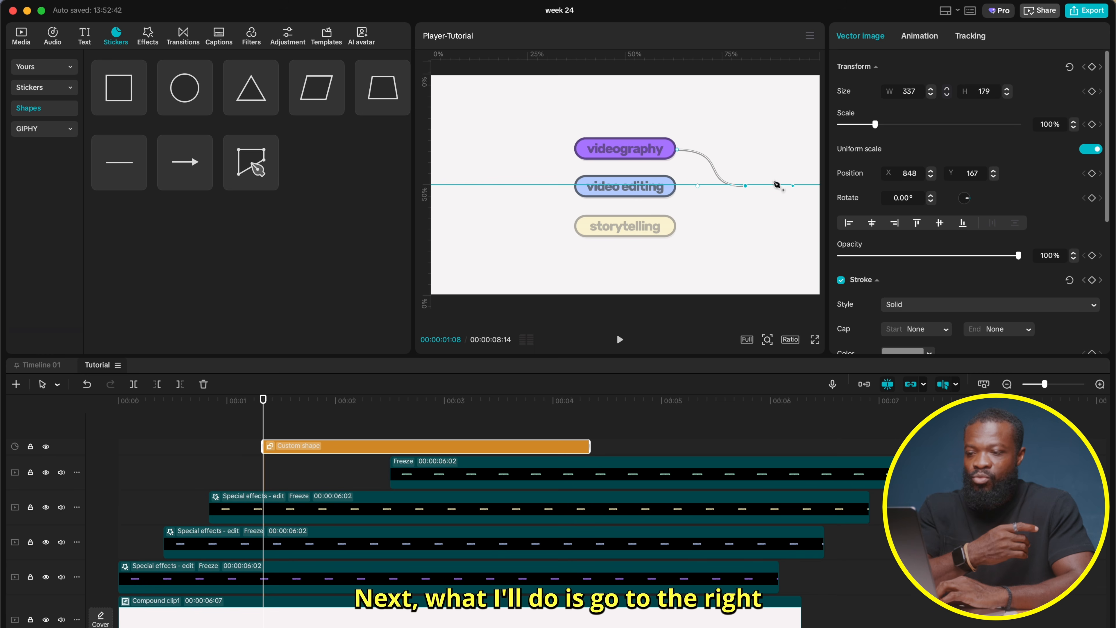
# Set the connector curve's stroke weight to 2.
pyautogui.scroll(-5, 945, 281)
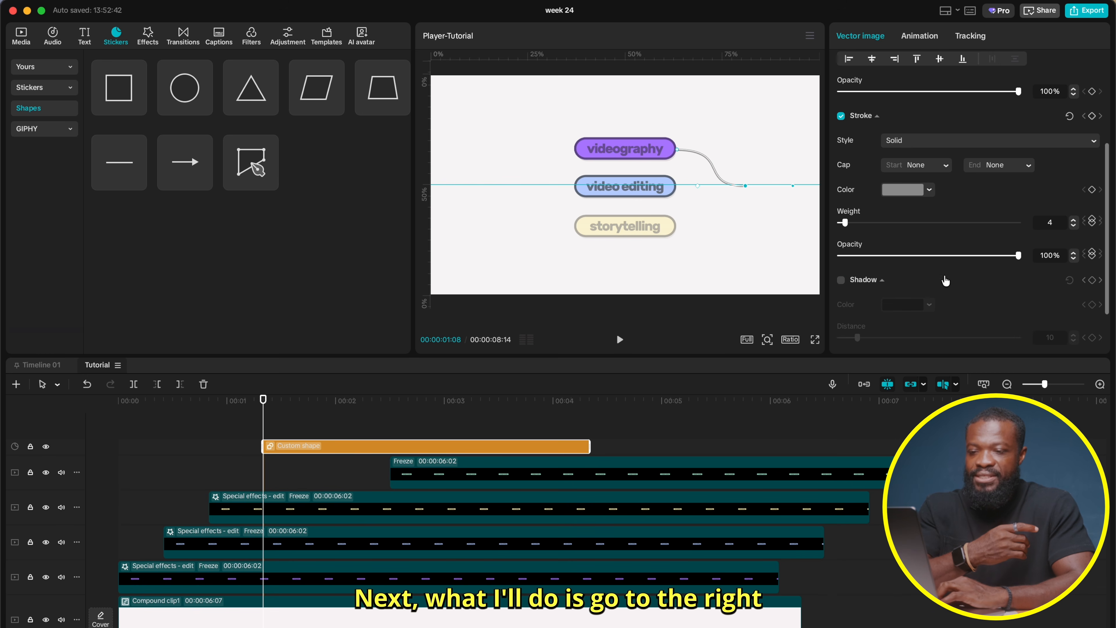
pyautogui.click(1074, 226)
pyautogui.click(1074, 226)
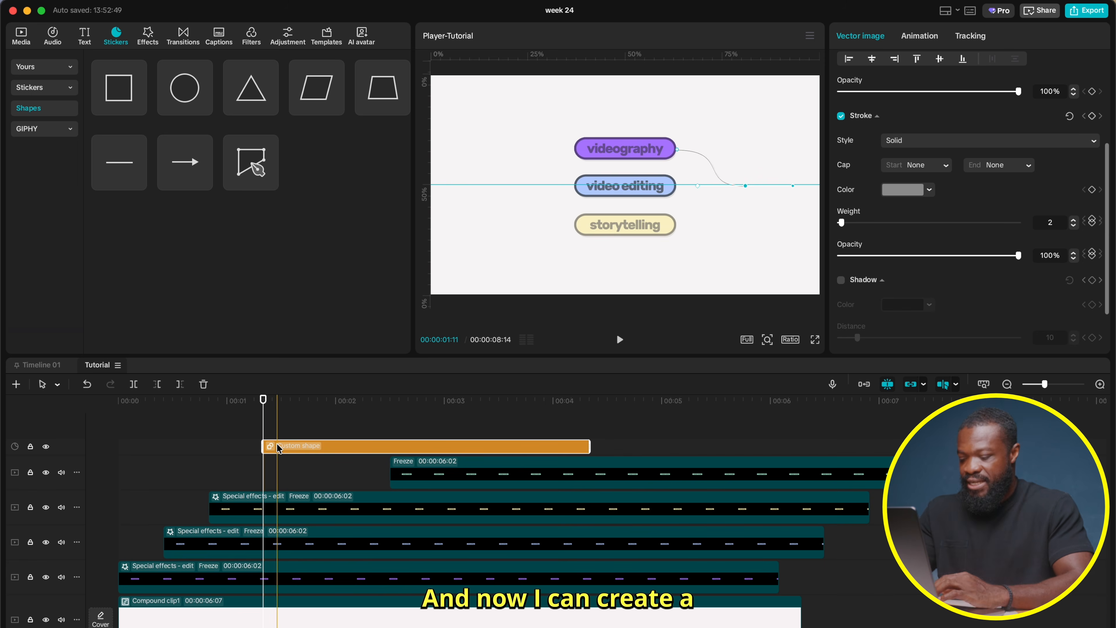
# Turn the connector curve into a compound clip and add a Filmstrip mask to it.
pyautogui.hotkey('alt', 'g')
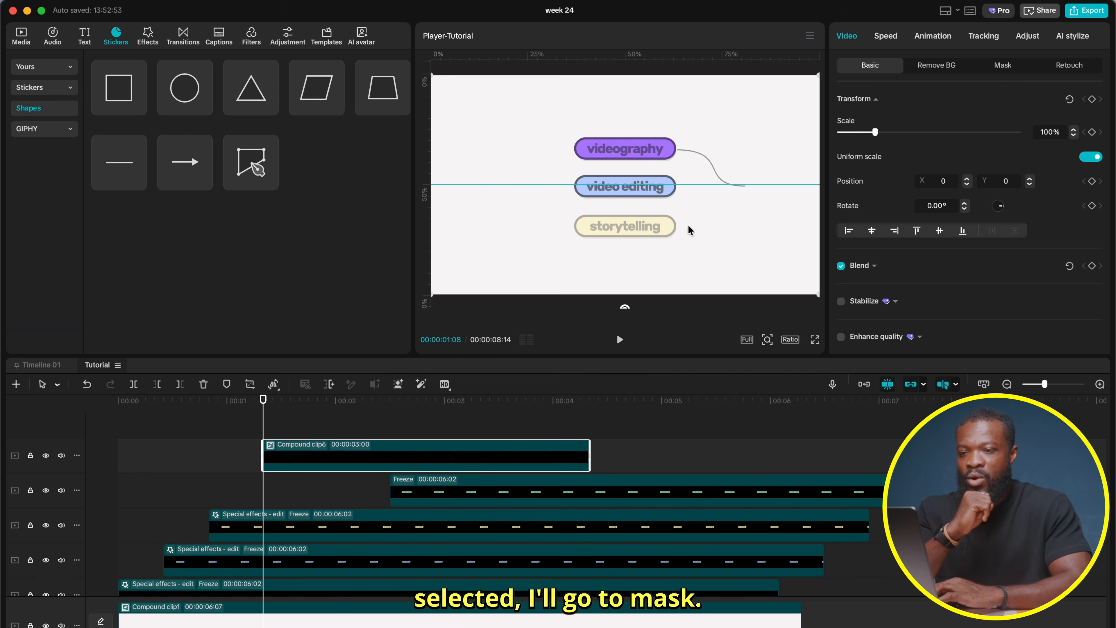
pyautogui.click(1007, 67)
pyautogui.click(870, 120)
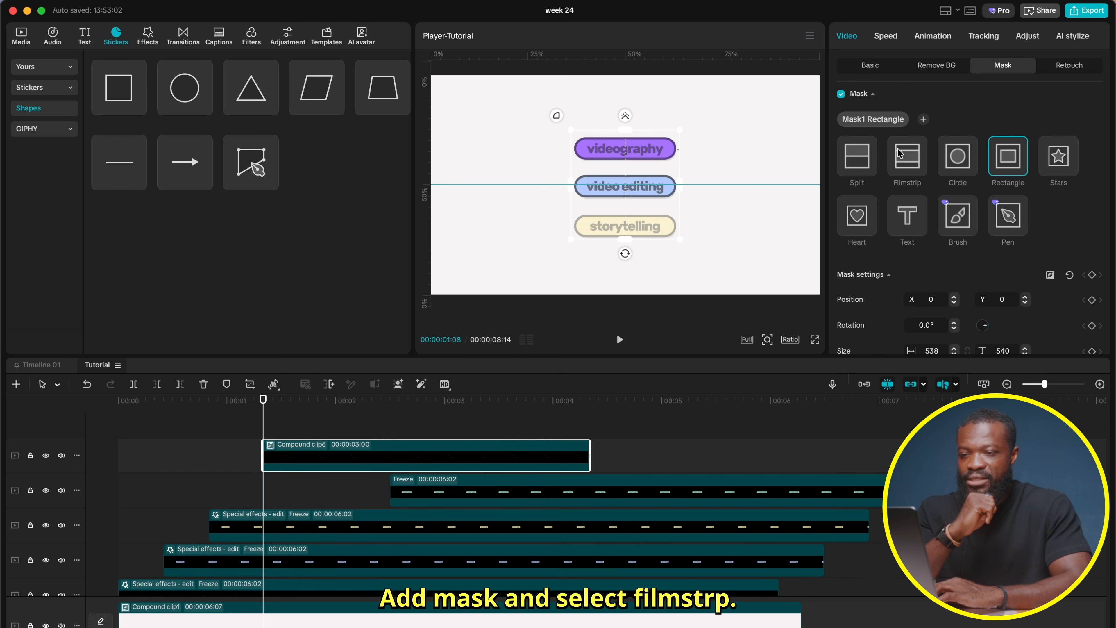
pyautogui.click(906, 156)
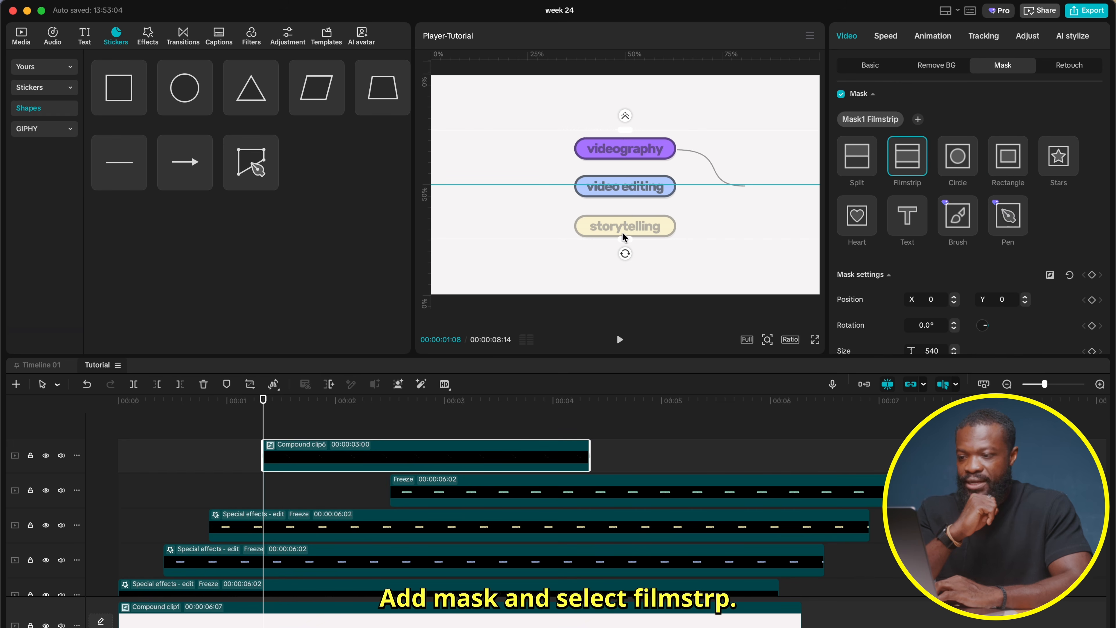
# Rotate the Filmstrip mask to -66°, place it around X 318, Y -47 and narrow it to about 266 over the videography connector curve.
pyautogui.moveTo(626, 218); pyautogui.dragTo(663, 204)
pyautogui.moveTo(646, 176); pyautogui.dragTo(706, 169)
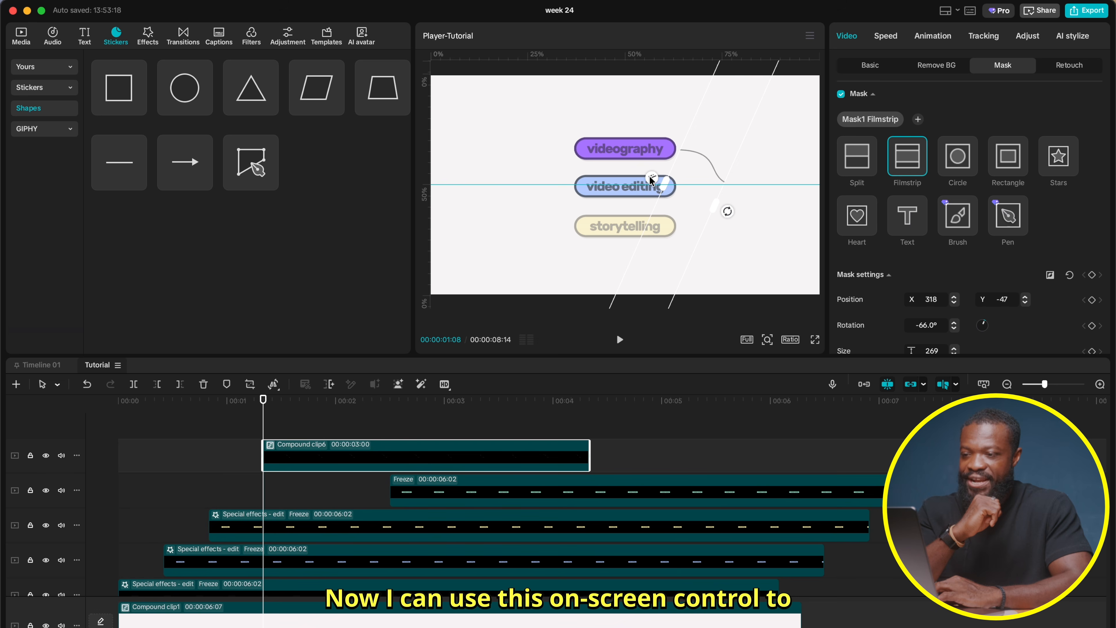
pyautogui.moveTo(651, 176); pyautogui.dragTo(650, 179)
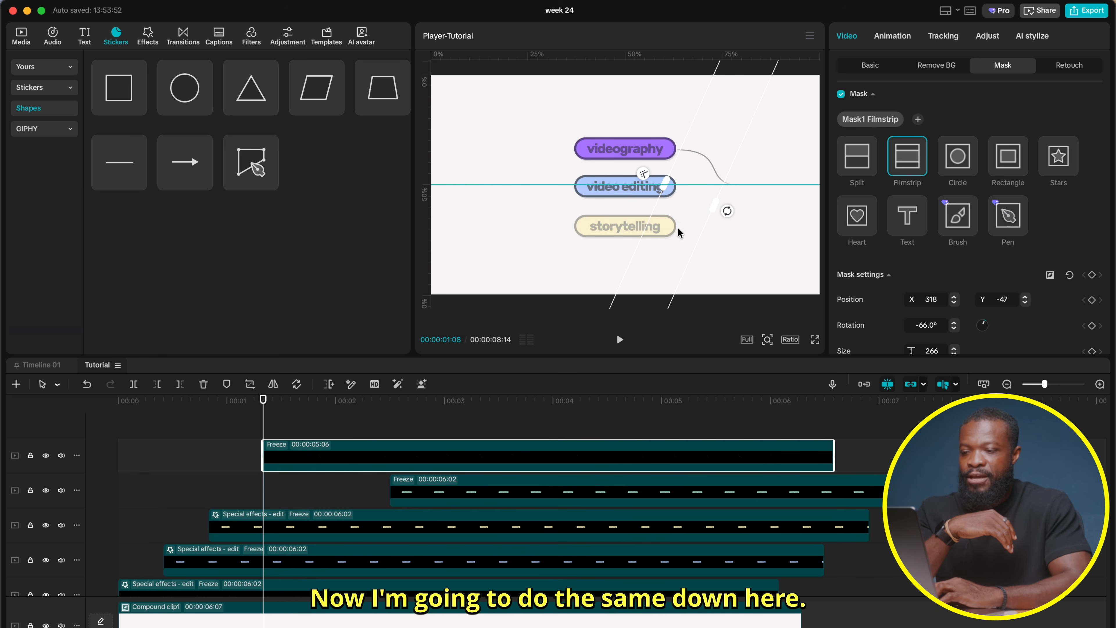
# Draw a second S-shaped connector curve from the storytelling label's right end up to the end of the videography curve on the guide.
pyautogui.moveTo(250, 161); pyautogui.dragTo(282, 445)
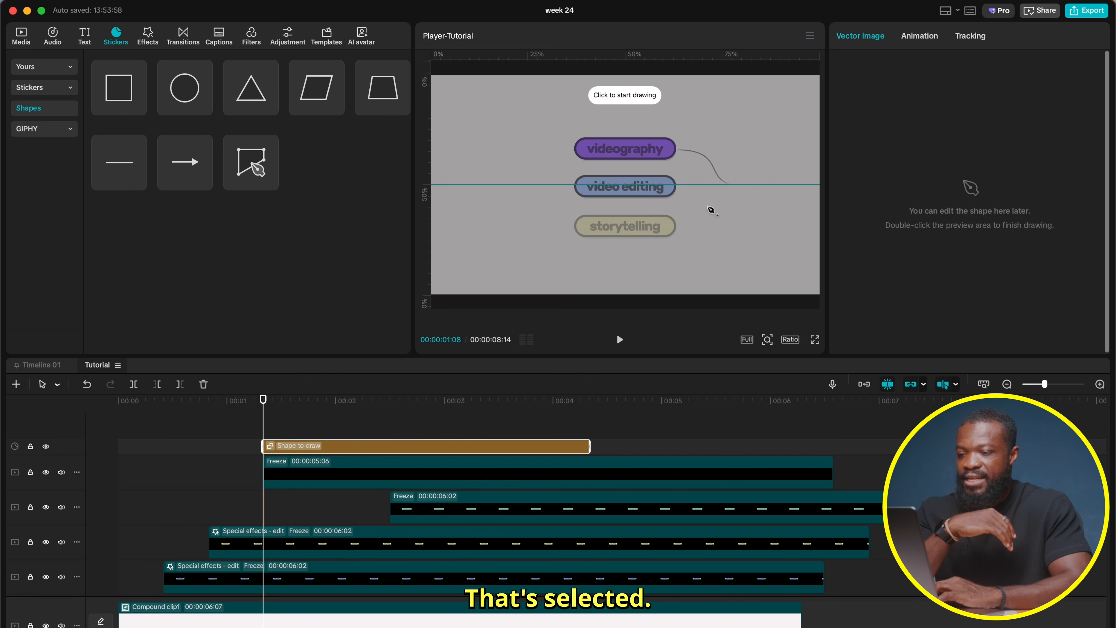
pyautogui.click(353, 410)
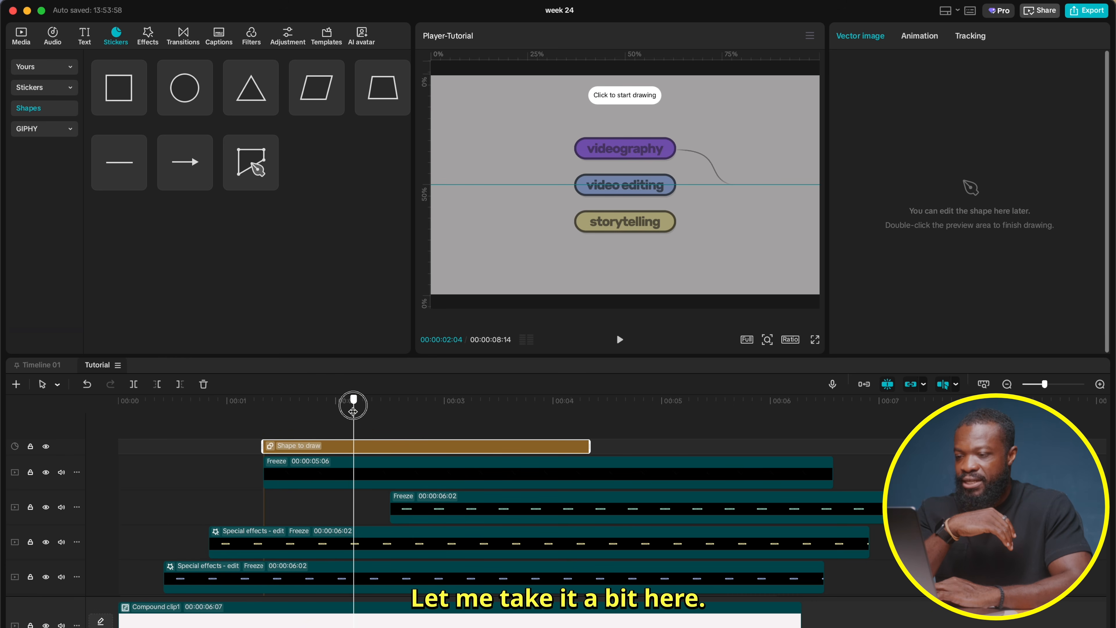
pyautogui.click(676, 222)
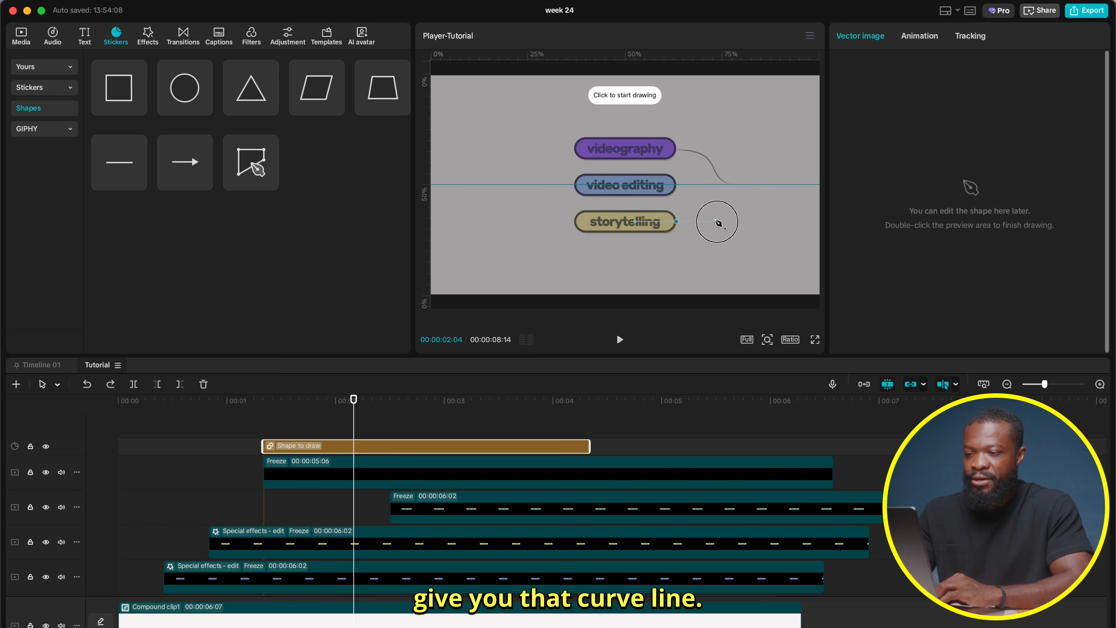
pyautogui.moveTo(733, 186); pyautogui.dragTo(772, 189)
pyautogui.doubleClick(775, 189)
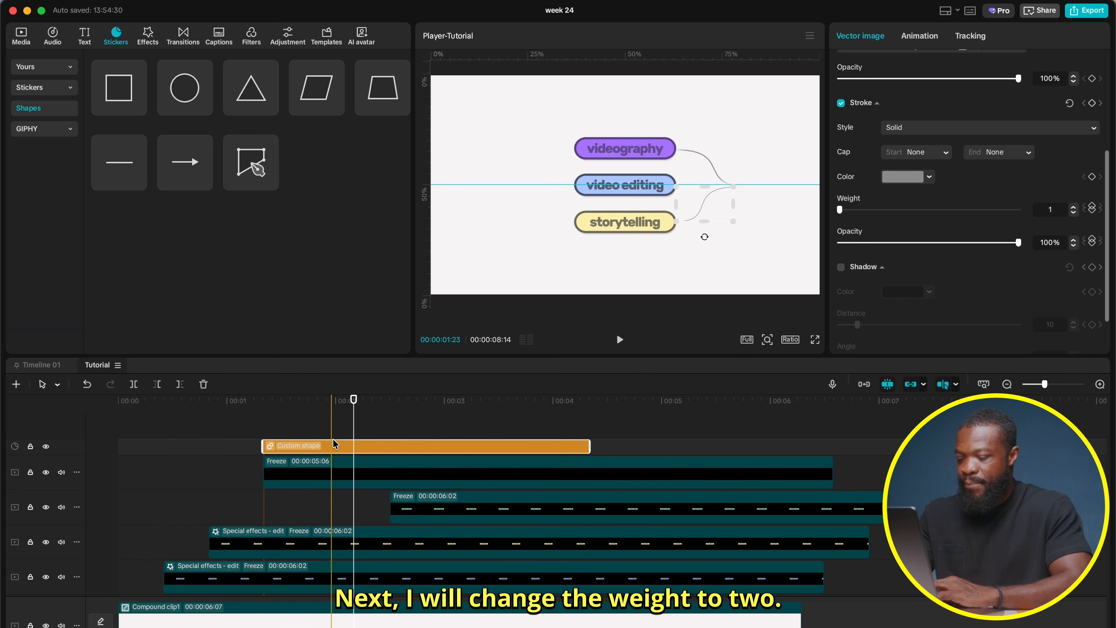
# Make the storytelling curve a compound clip and fit a Filmstrip mask over it, about -116° rotation, X 394, Y -110, size 254.
pyautogui.hotkey('alt', 'g')
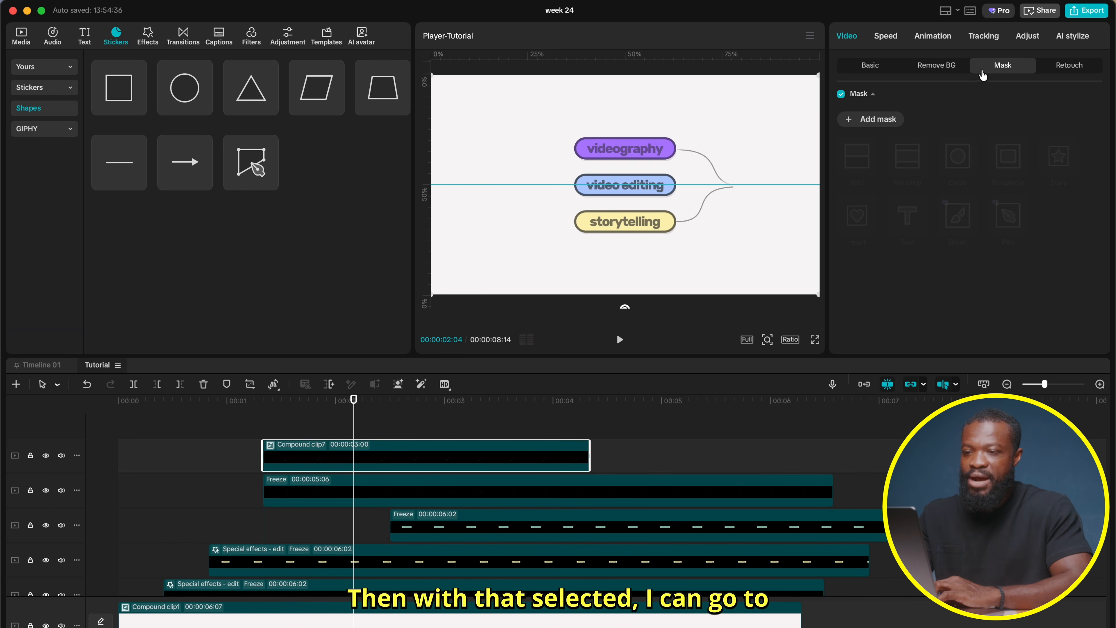
pyautogui.click(872, 119)
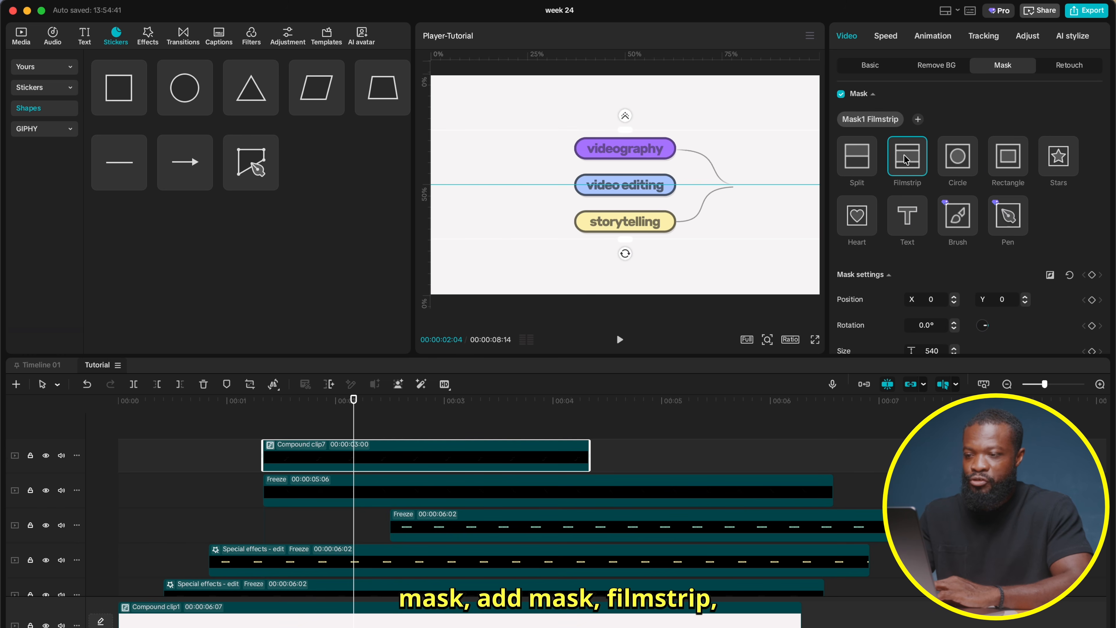
pyautogui.moveTo(626, 239); pyautogui.dragTo(723, 213)
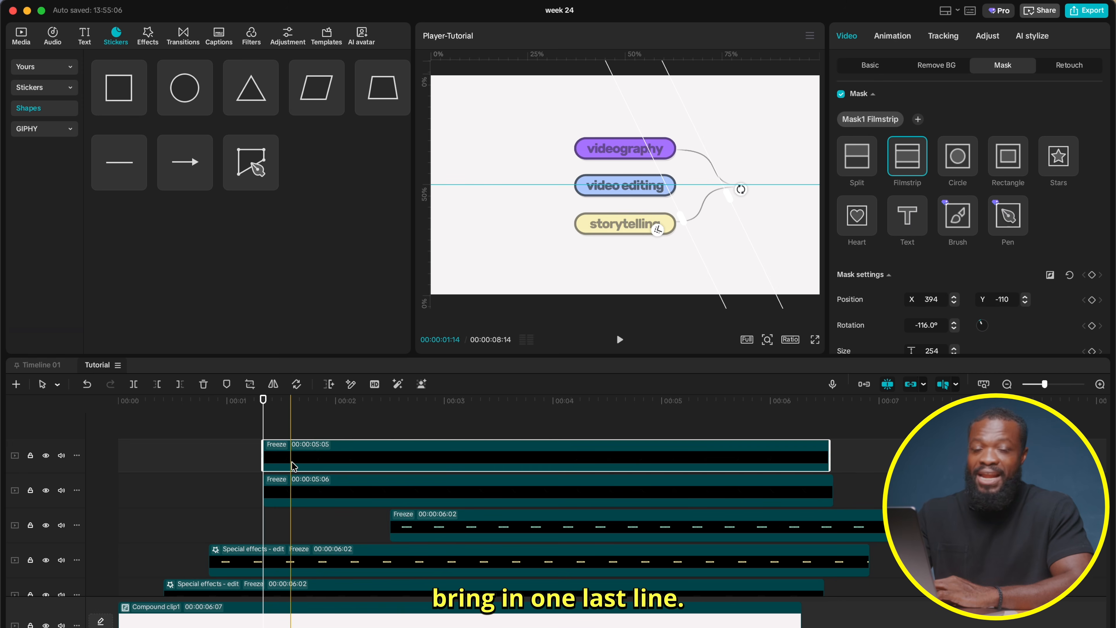
# Add a straight line with stroke weight 2 from the video editing label to the curves' meeting point, lasting about as long as the curve clips.
pyautogui.click(269, 420)
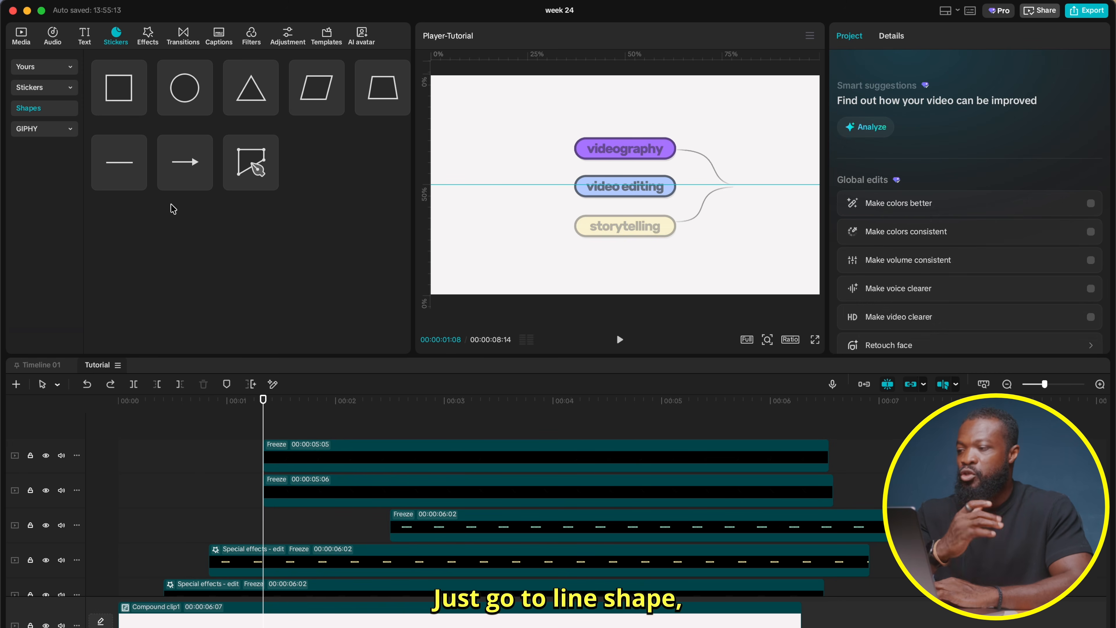
pyautogui.moveTo(118, 163); pyautogui.dragTo(265, 429)
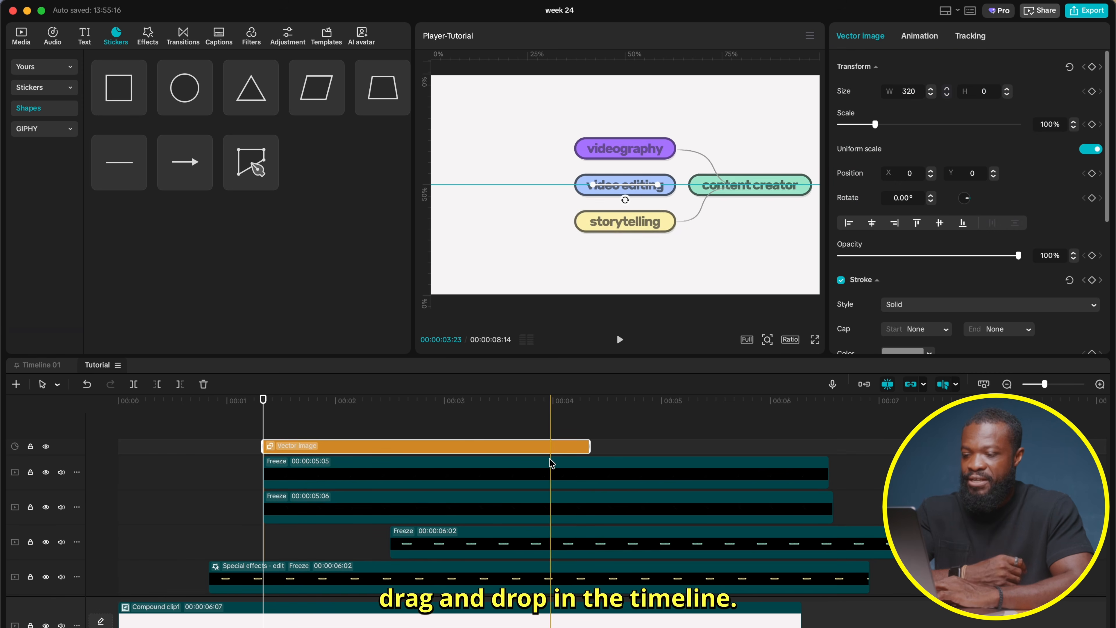
pyautogui.moveTo(588, 443); pyautogui.dragTo(812, 445)
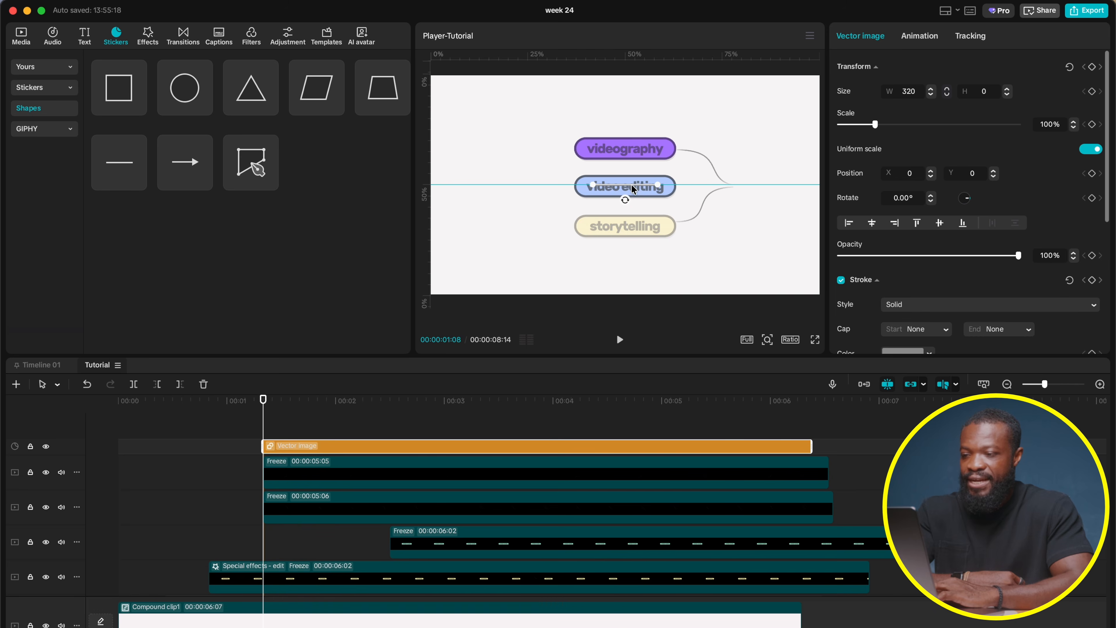
pyautogui.moveTo(631, 186); pyautogui.dragTo(713, 186)
pyautogui.scroll(-5, 958, 222)
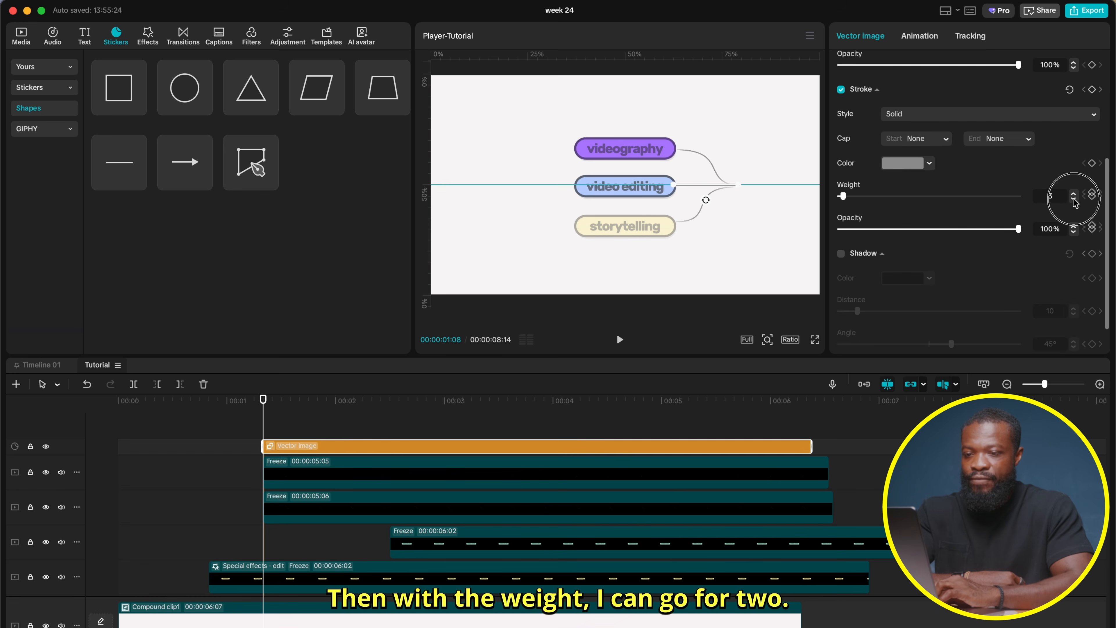
# Remove the horizontal guide from the player and reselect the straight line.
pyautogui.click(476, 181)
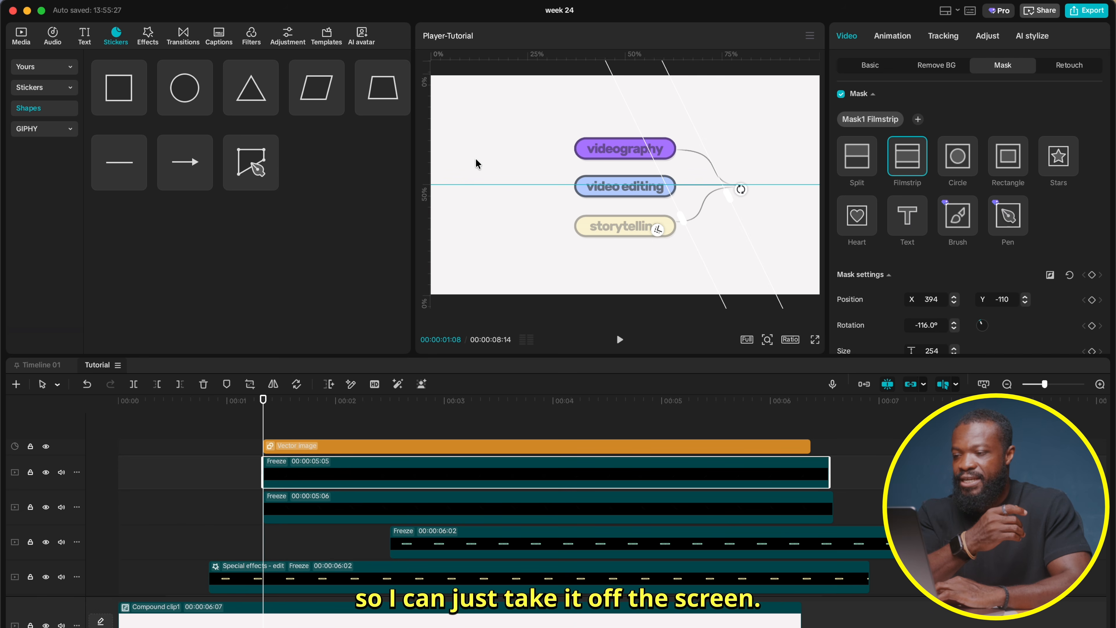
pyautogui.click(682, 177)
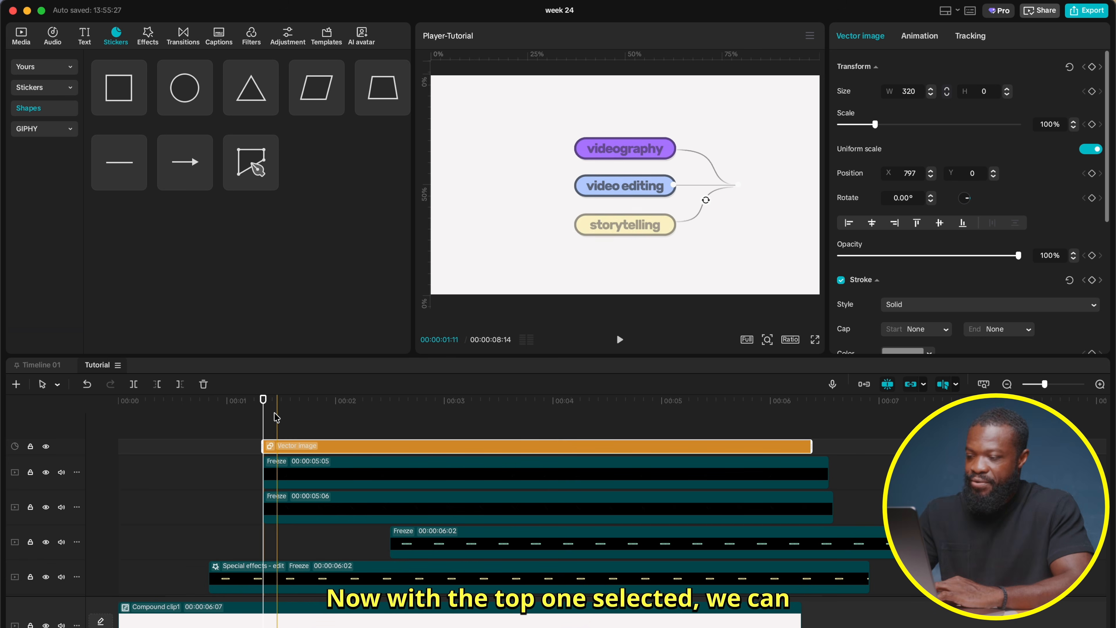
# Turn the straight line into a compound clip and fit a rotated, narrowed Filmstrip mask over it.
pyautogui.hotkey('alt', 'g')
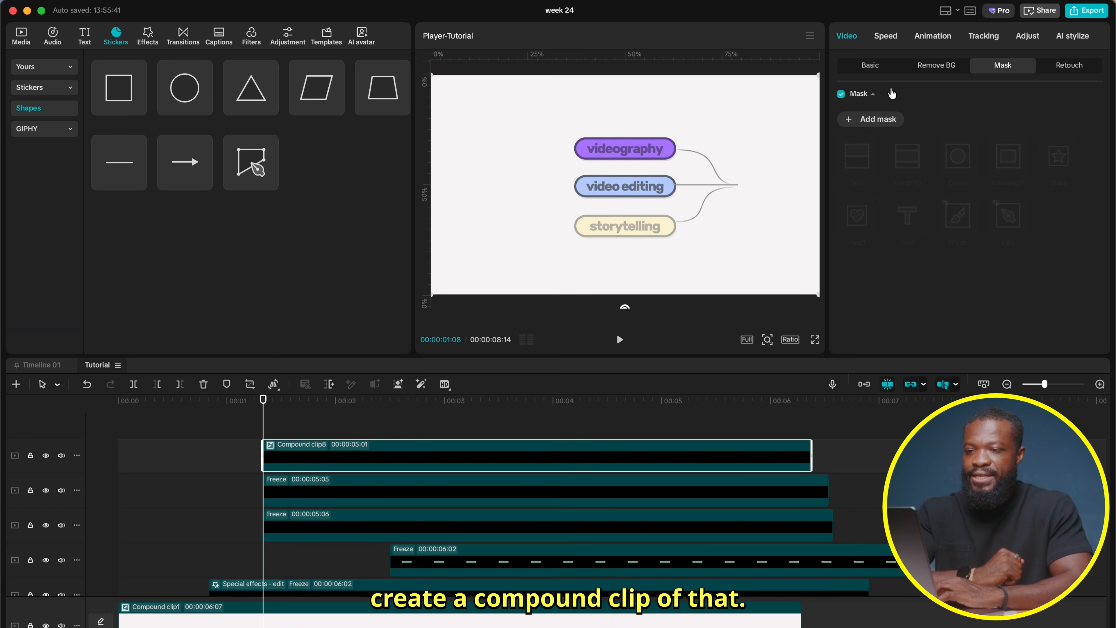
pyautogui.click(849, 120)
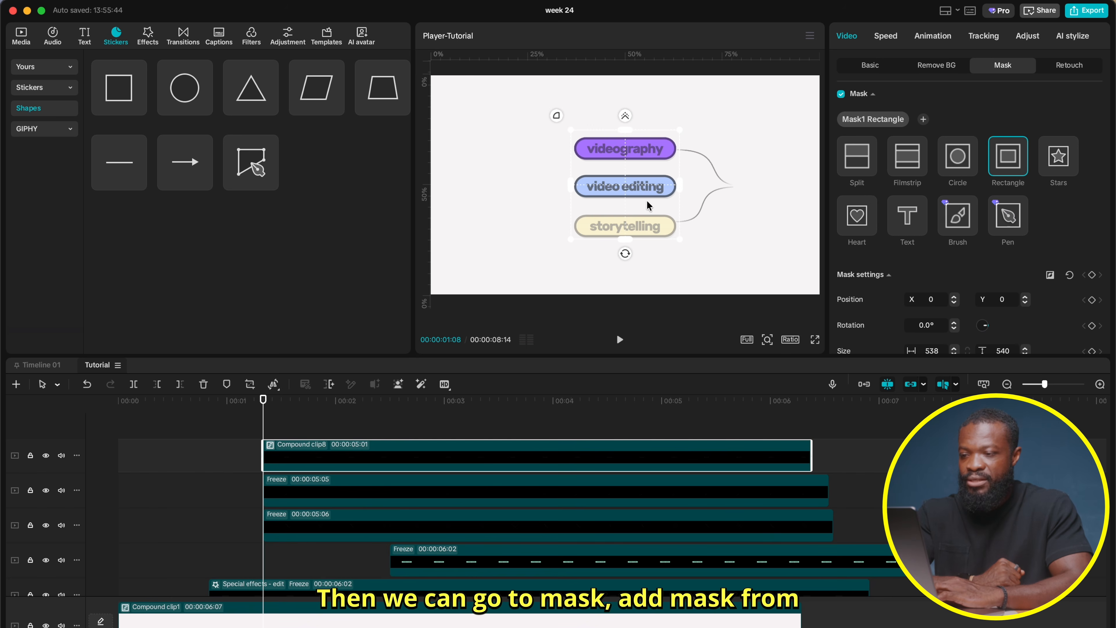
pyautogui.click(895, 160)
pyautogui.moveTo(625, 240); pyautogui.dragTo(627, 213)
pyautogui.moveTo(626, 227); pyautogui.dragTo(686, 189)
pyautogui.moveTo(641, 203); pyautogui.dragTo(724, 182)
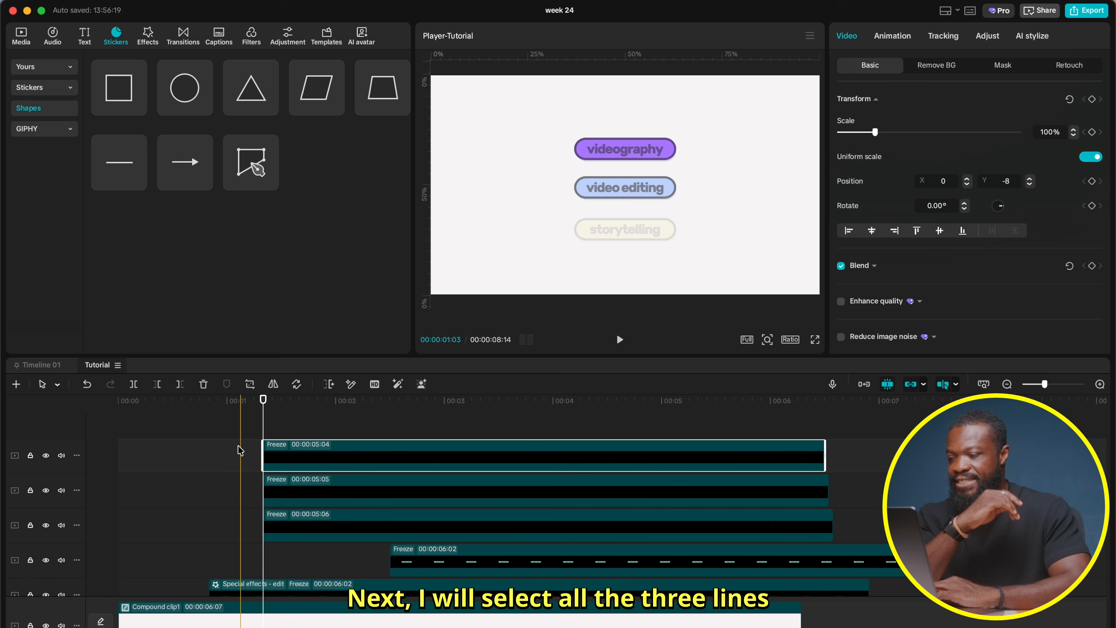
# Combine the three connector-line clips into one compound clip and move it directly above the background clip, starting at 00:00:01:10.
pyautogui.click(281, 456)
pyautogui.keyDown('shift'); pyautogui.click(290, 490); pyautogui.keyUp('shift')
pyautogui.keyDown('shift'); pyautogui.click(309, 532); pyautogui.keyUp('shift')
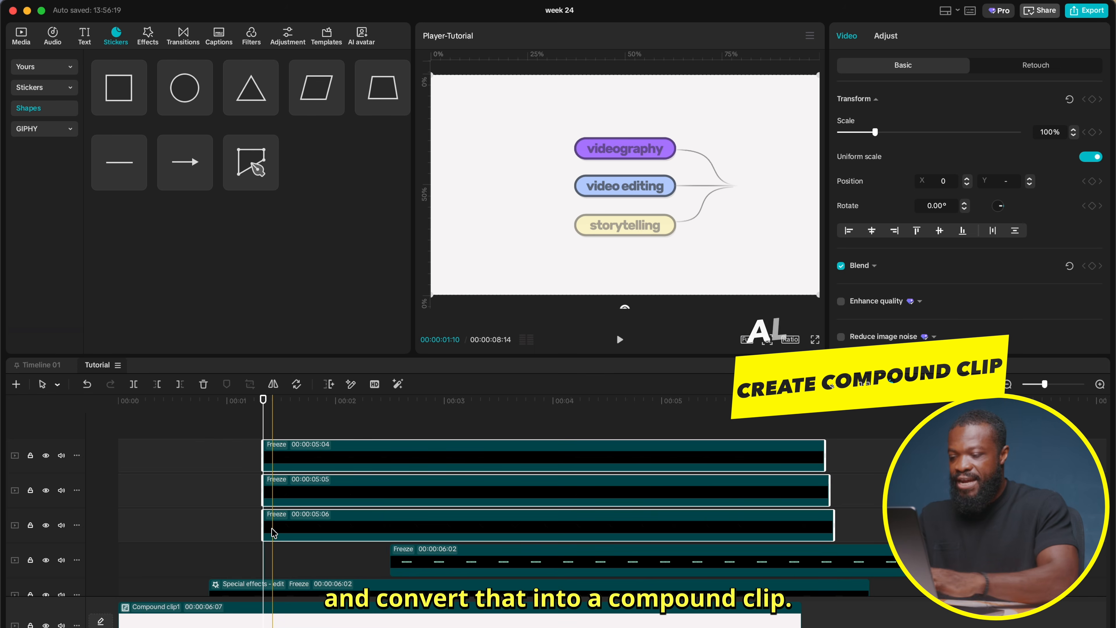
pyautogui.hotkey('alt', 'g')
pyautogui.scroll(-2, 276, 475)
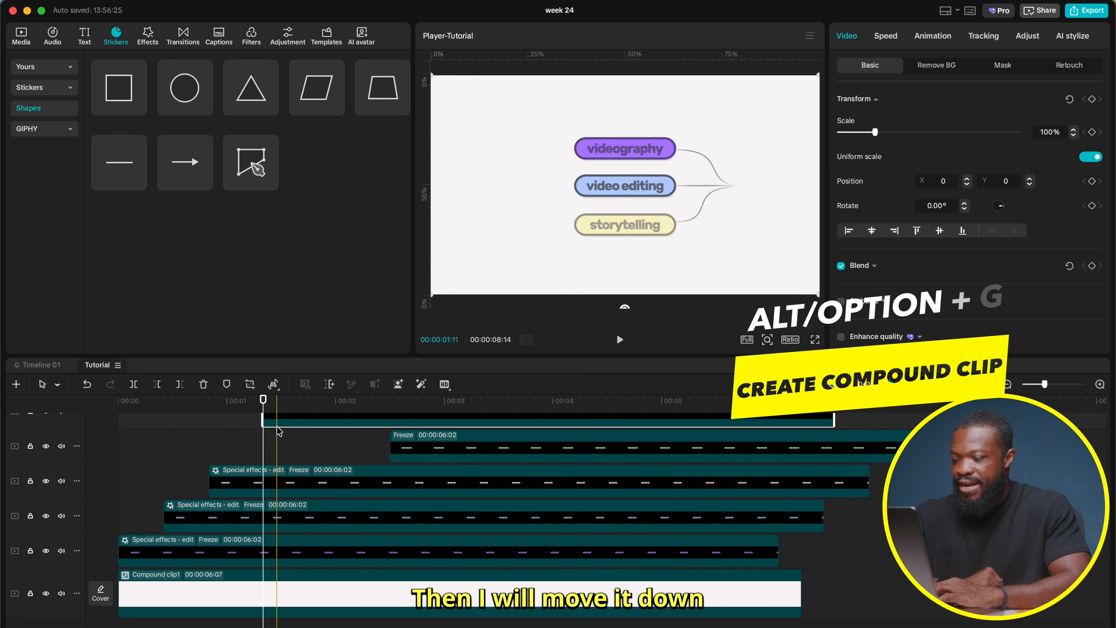
pyautogui.click(277, 422)
pyautogui.moveTo(277, 422); pyautogui.dragTo(274, 553)
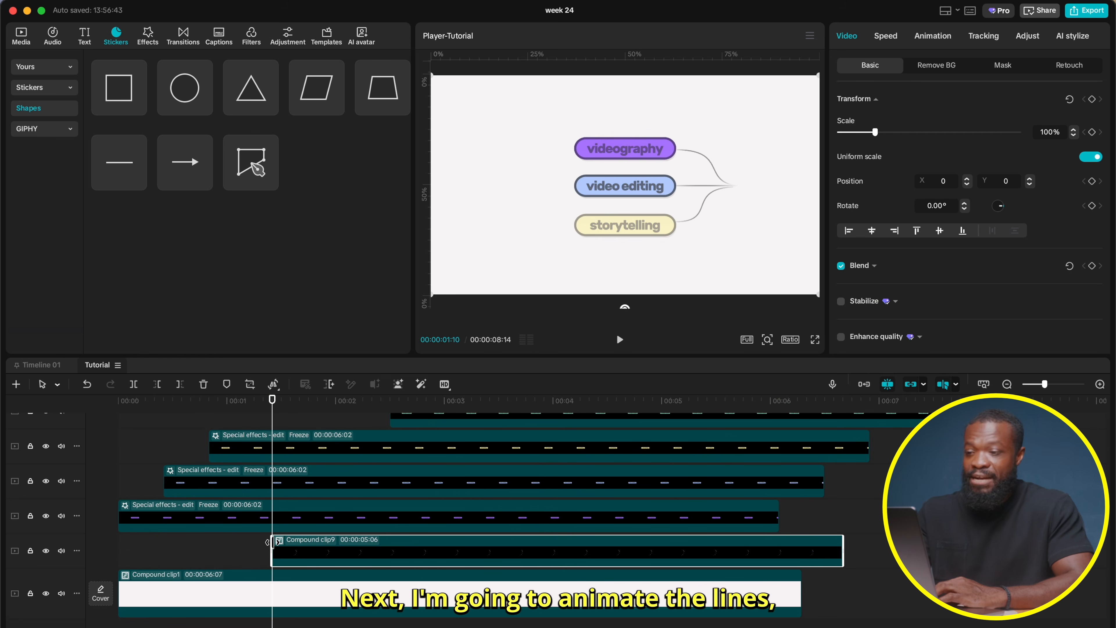
# Add a Split mask to the connector-lines clip, rotate it to -90°, move it to X 226 and keyframe its position at the clip's start.
pyautogui.click(281, 559)
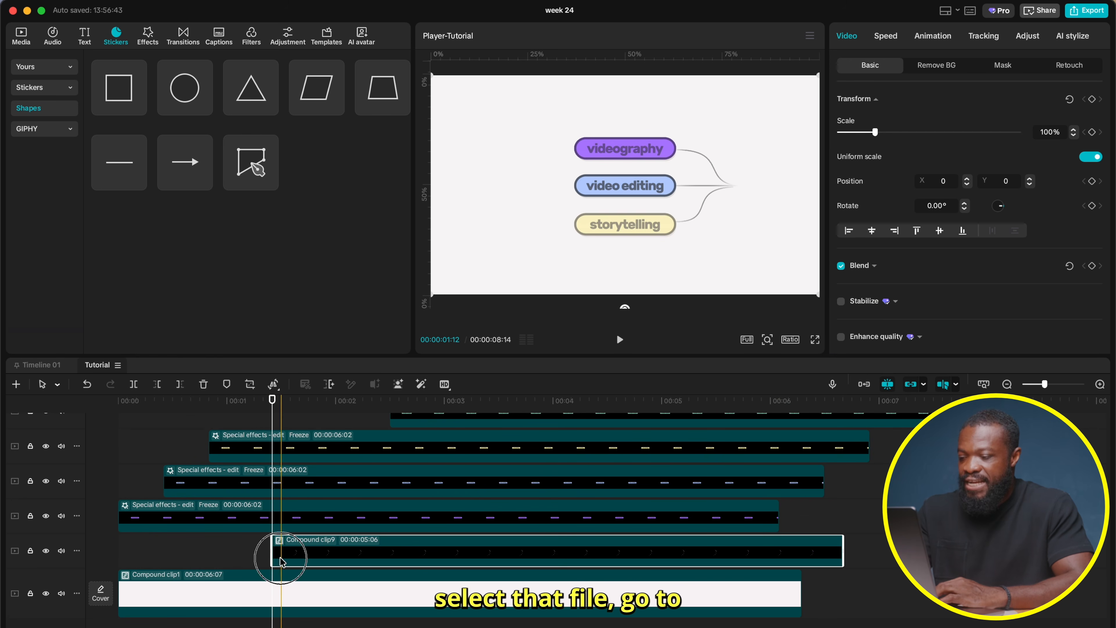
pyautogui.click(1002, 66)
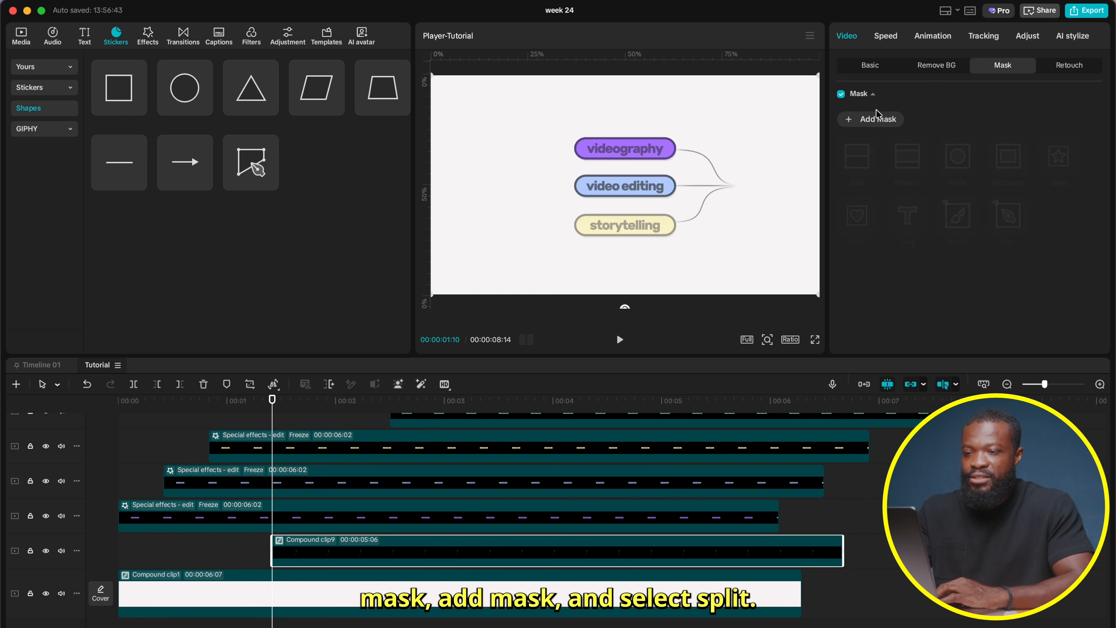
pyautogui.click(876, 110)
pyautogui.click(859, 158)
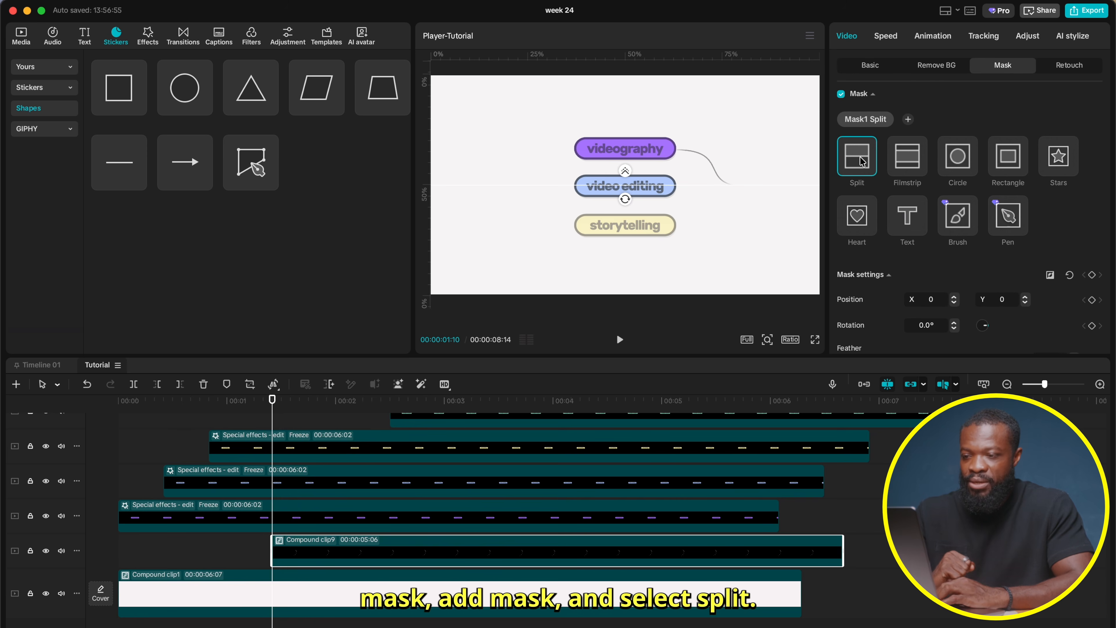
pyautogui.moveTo(618, 197); pyautogui.dragTo(672, 205)
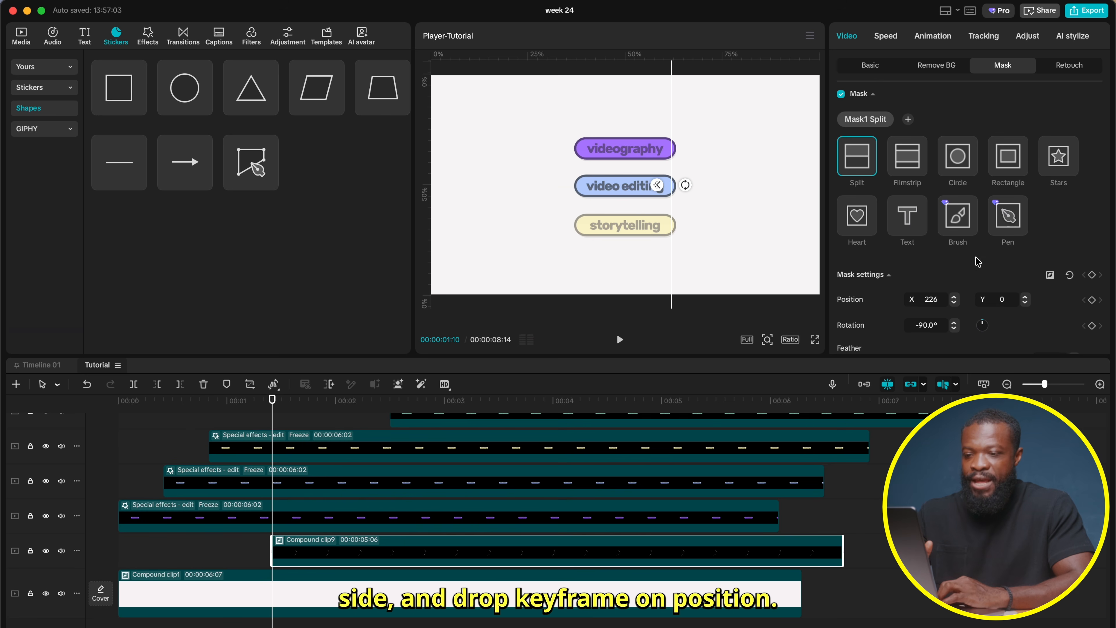
pyautogui.scroll(-2, 976, 261)
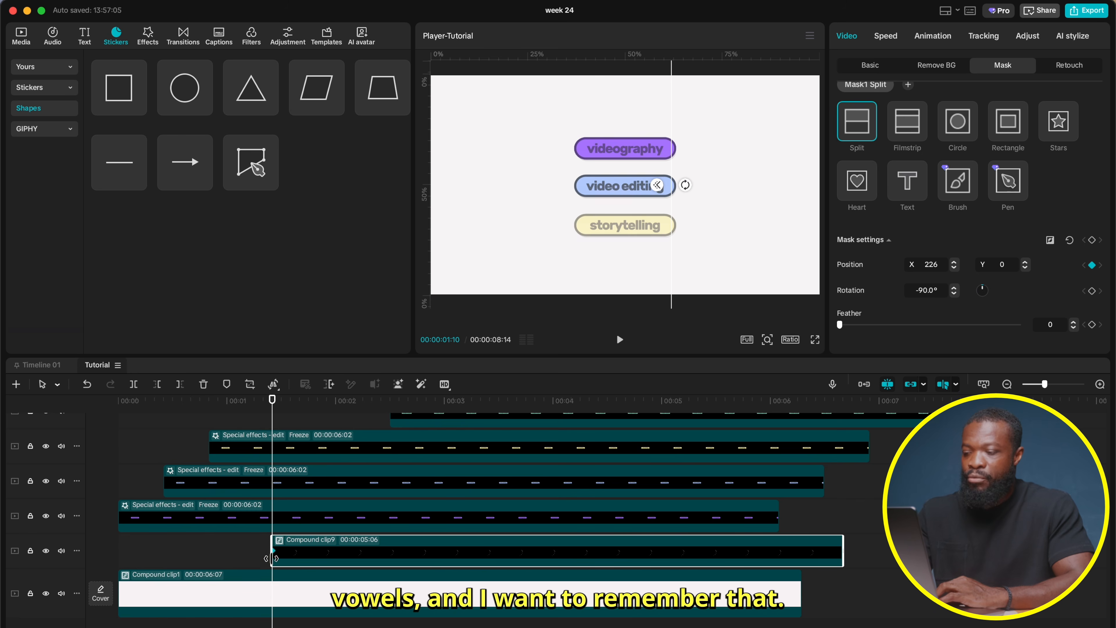
# Add markers to the background clip at 00:00:01:10 and 30 frames further on, at 00:00:02:16.
pyautogui.click(270, 589)
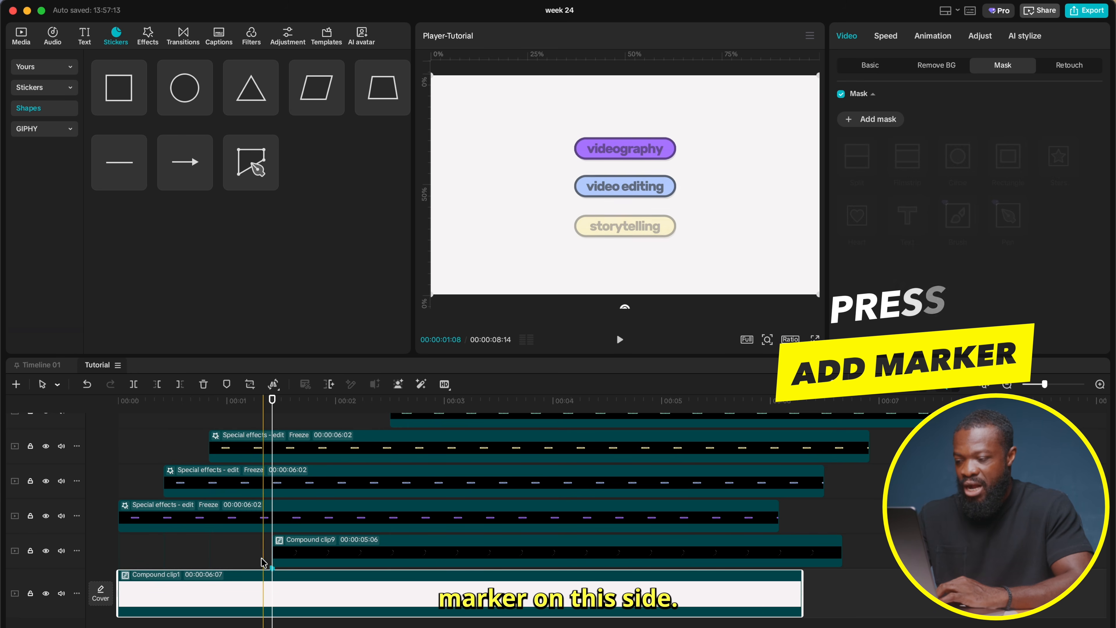
pyautogui.press('m')
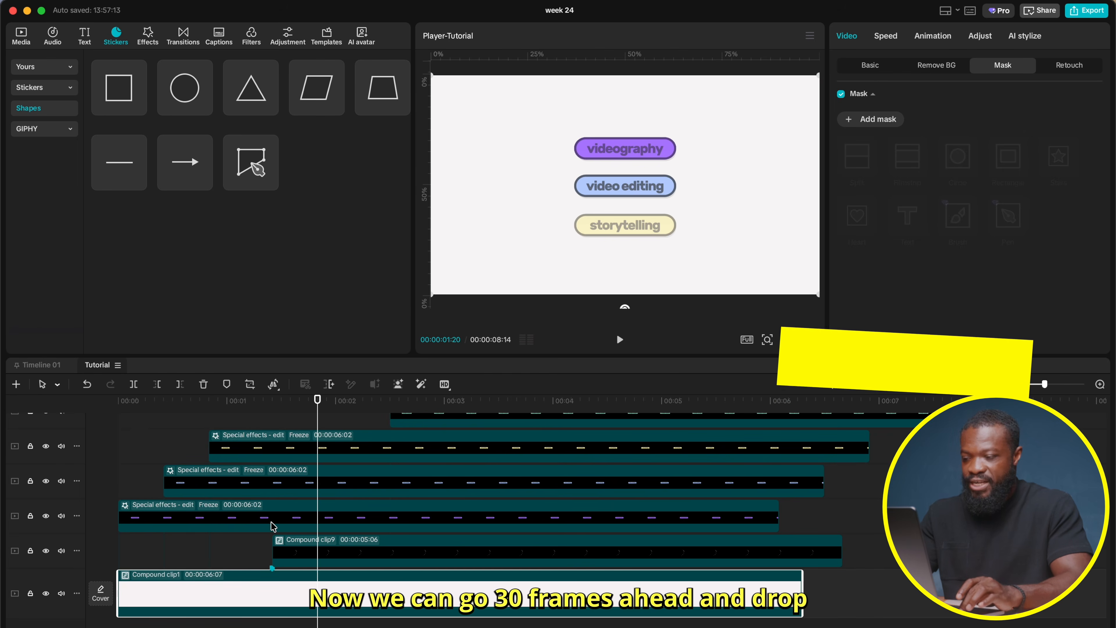
pyautogui.press('Right')
pyautogui.press('Right')
pyautogui.press('Right')
pyautogui.press('Right')
pyautogui.press('Right')
pyautogui.press('Right')
pyautogui.press('Right')
pyautogui.press('Right')
pyautogui.press('Right')
pyautogui.press('Right')
pyautogui.press('Right')
pyautogui.press('Right')
pyautogui.press('Right')
pyautogui.press('Right')
pyautogui.press('Right')
pyautogui.press('Right')
pyautogui.press('Right')
pyautogui.press('Right')
pyautogui.press('Right')
pyautogui.press('Right')
pyautogui.press('Right')
pyautogui.press('Right')
pyautogui.press('Right')
pyautogui.press('Right')
pyautogui.press('Right')
pyautogui.press('Right')
pyautogui.press('Right')
pyautogui.press('Right')
pyautogui.press('Right')
pyautogui.press('Right')
pyautogui.press('m')
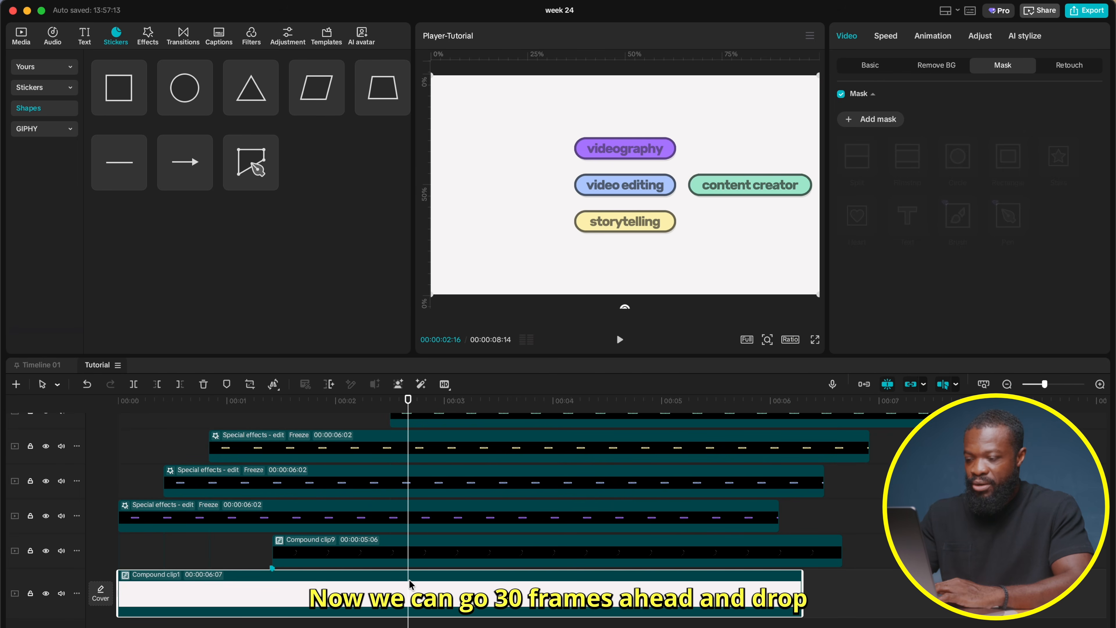
# Move the connector-lines Split mask to X 538 at the second marker and apply the Ease preset curve between its position keyframes.
pyautogui.click(416, 543)
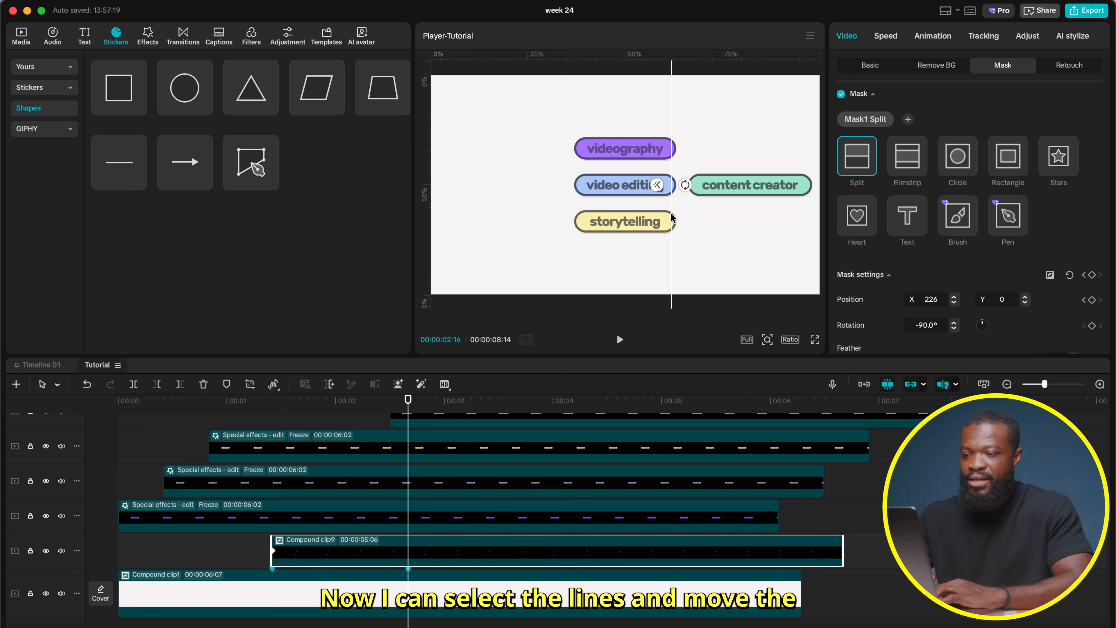
pyautogui.moveTo(670, 204); pyautogui.dragTo(734, 206)
pyautogui.rightClick(405, 552)
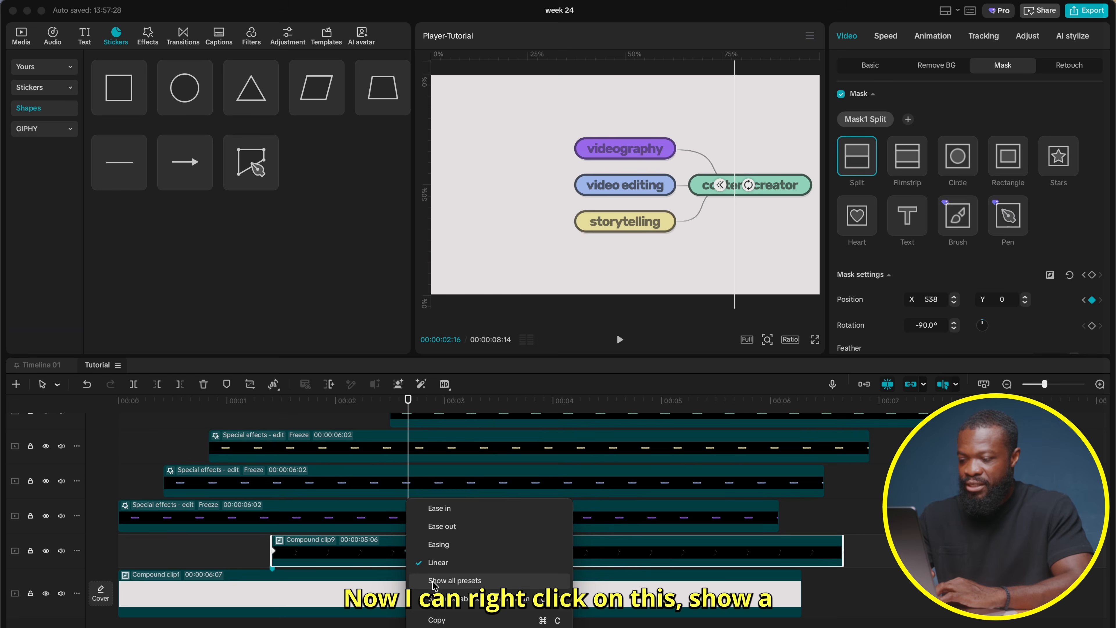
pyautogui.click(455, 580)
pyautogui.click(625, 559)
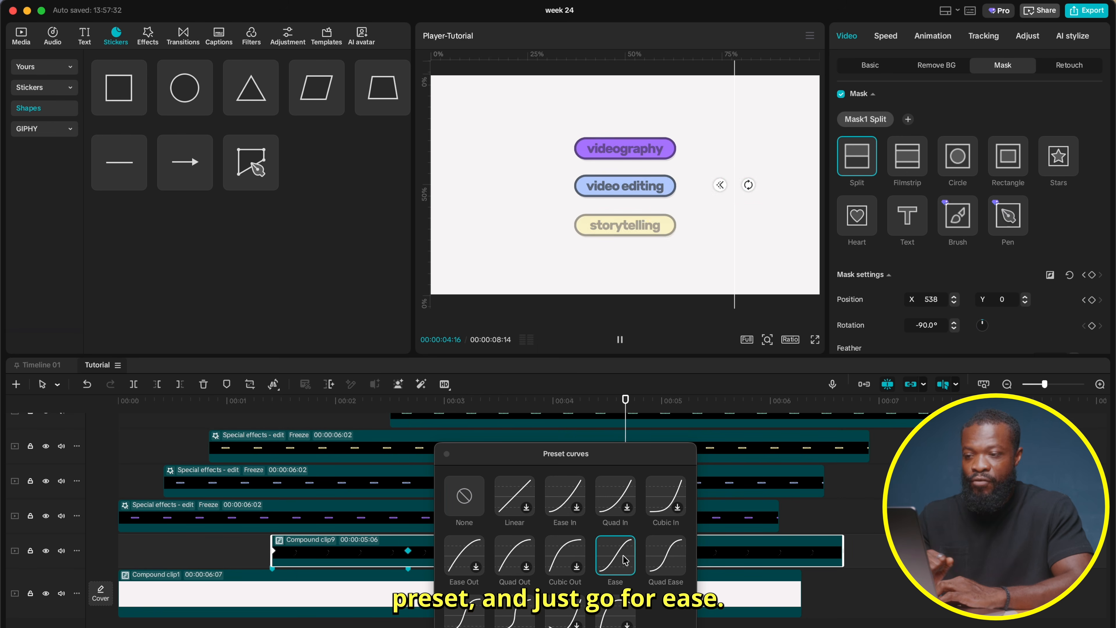
# Combine the three label clips and the connector-lines clip into one compound clip, leaving out the content creator clip.
pyautogui.click(245, 431)
pyautogui.moveTo(245, 430); pyautogui.dragTo(307, 571)
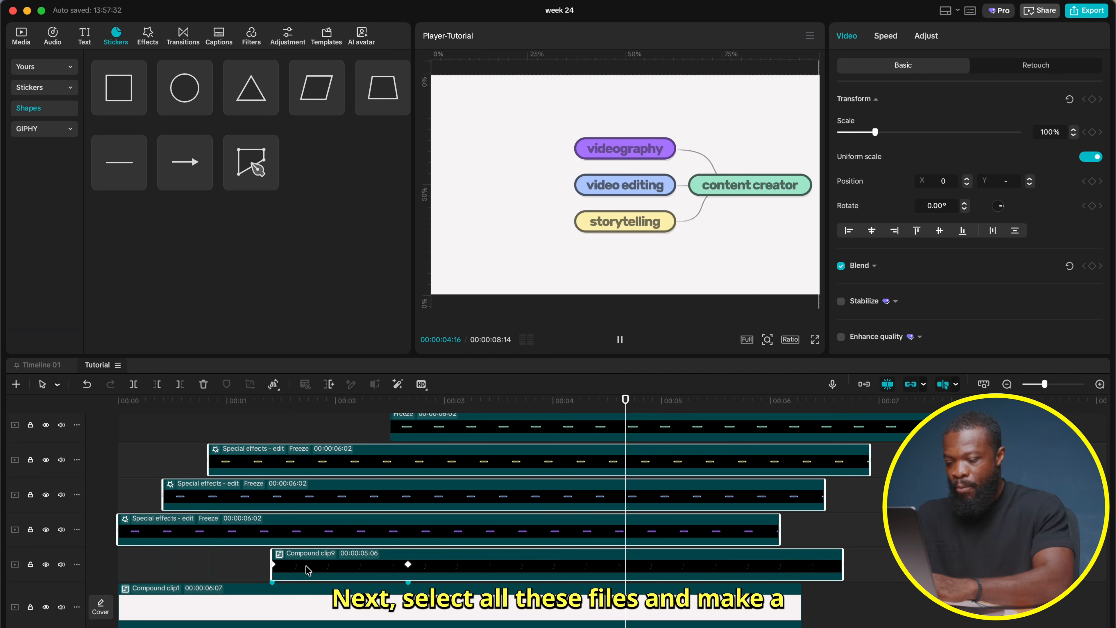
pyautogui.hotkey('alt', 'g')
# Delay the content creator clip so it starts just after the 3-second mark on the timeline.
pyautogui.click(417, 467)
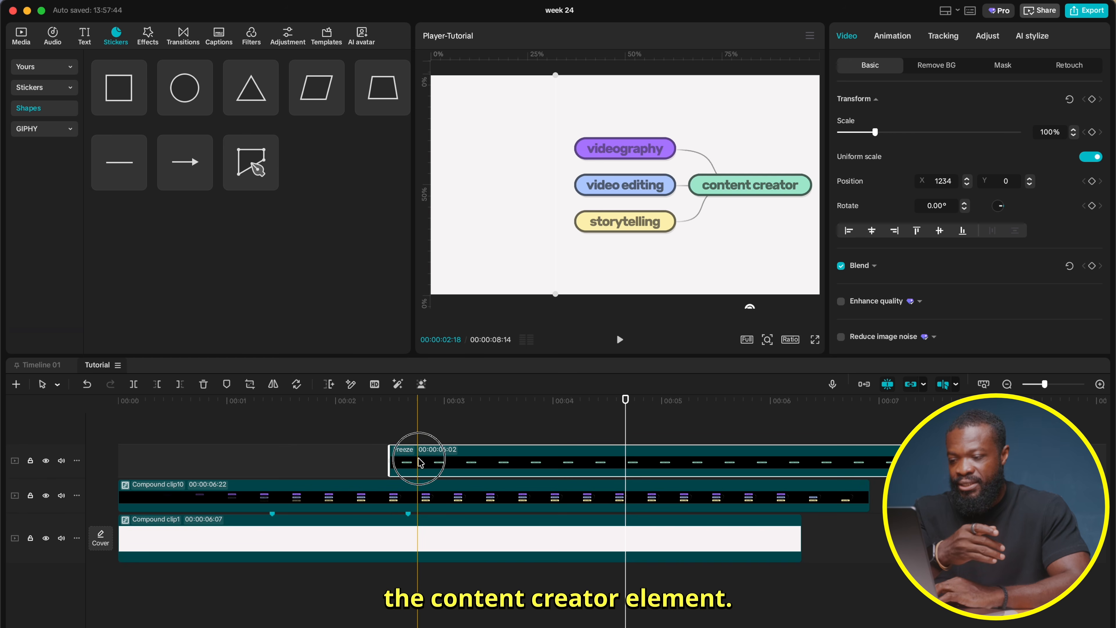
pyautogui.moveTo(420, 462); pyautogui.dragTo(487, 462)
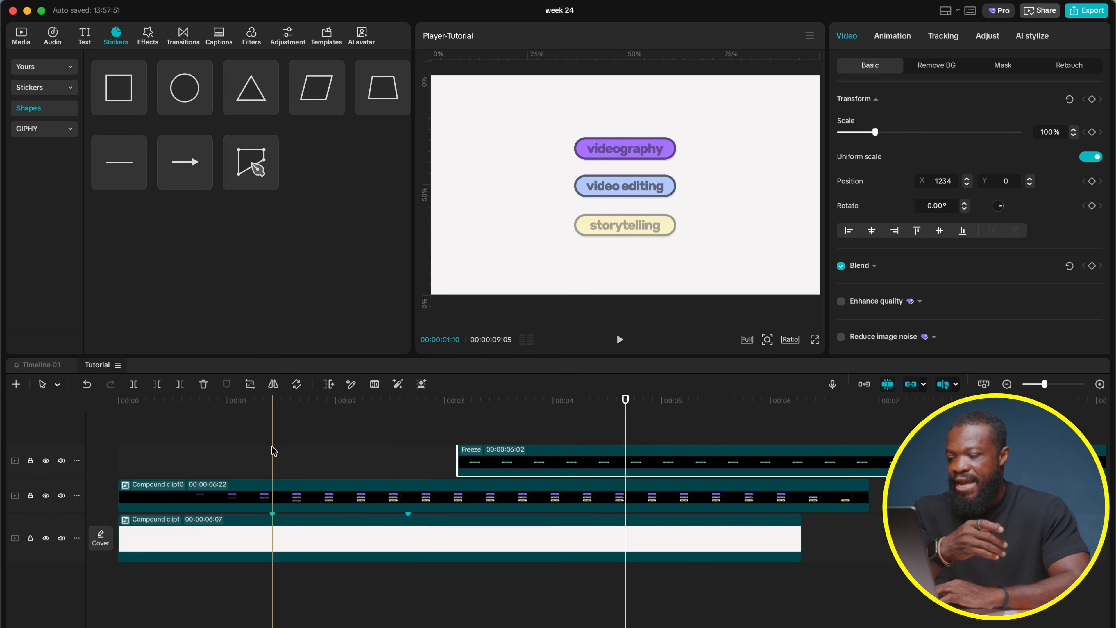
# Keyframe the labels-and-lines compound clip's transform at the 00:00:01:10 marker and move it left to X -864 at the 00:00:02:16 marker.
pyautogui.click(273, 411)
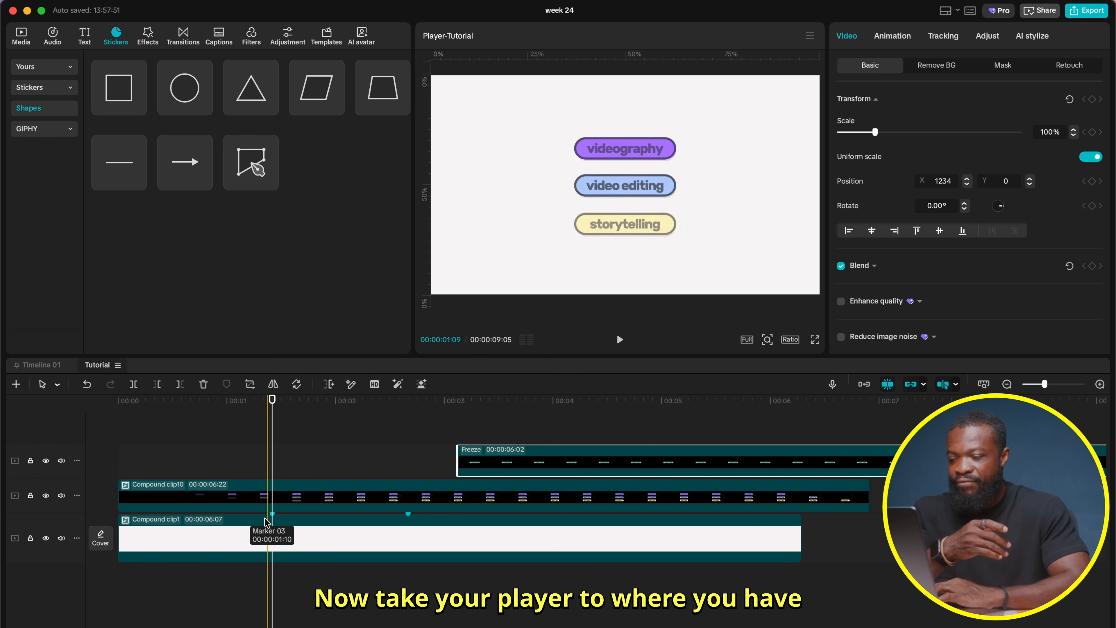
pyautogui.click(274, 490)
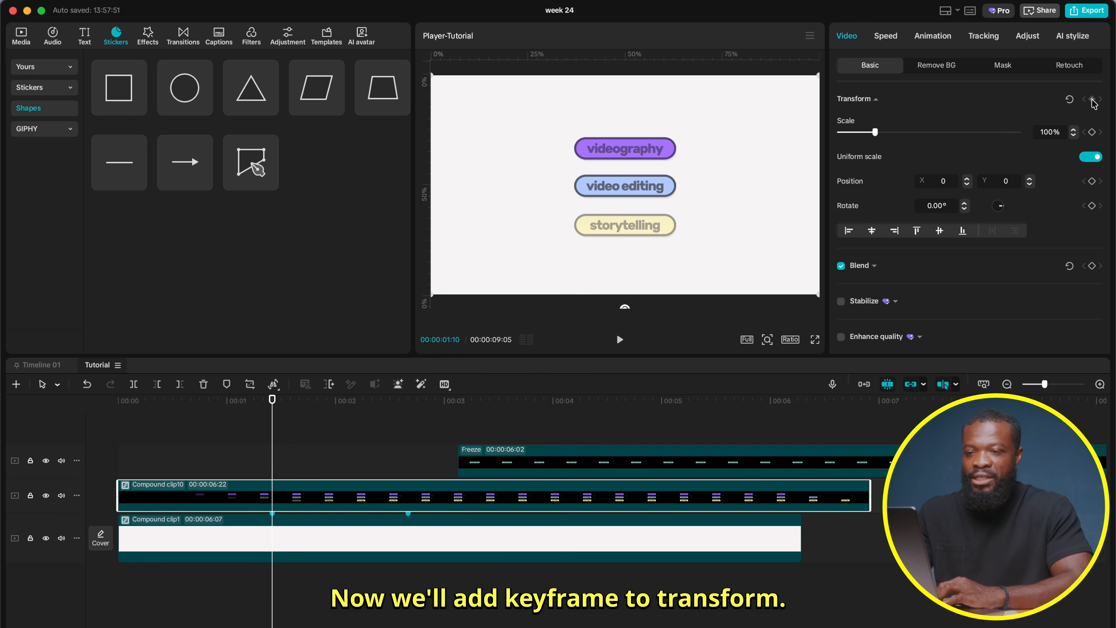
pyautogui.click(409, 413)
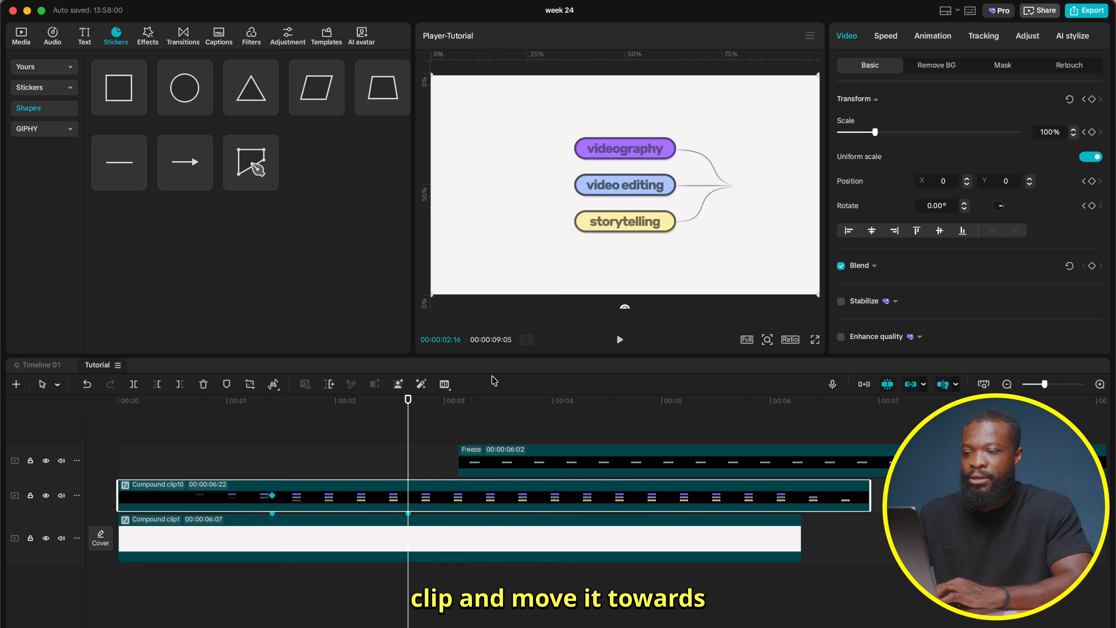
pyautogui.moveTo(658, 195); pyautogui.dragTo(571, 198)
pyautogui.press('space')
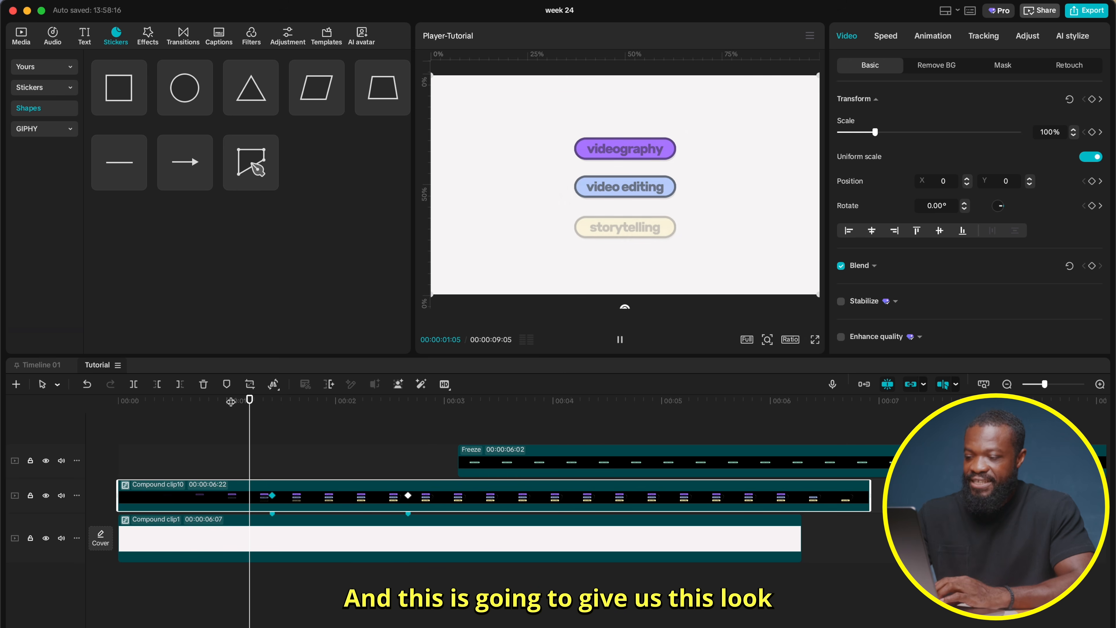
pyautogui.press('space')
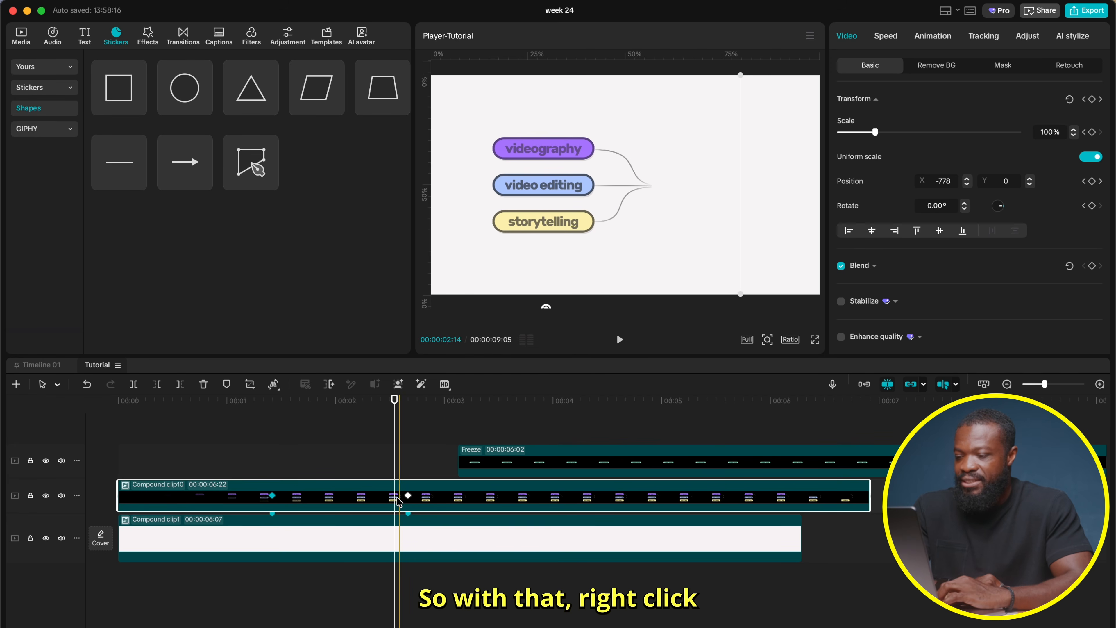
# Apply the Quad Ease preset curve between the compound clip's transform keyframes.
pyautogui.rightClick(397, 500)
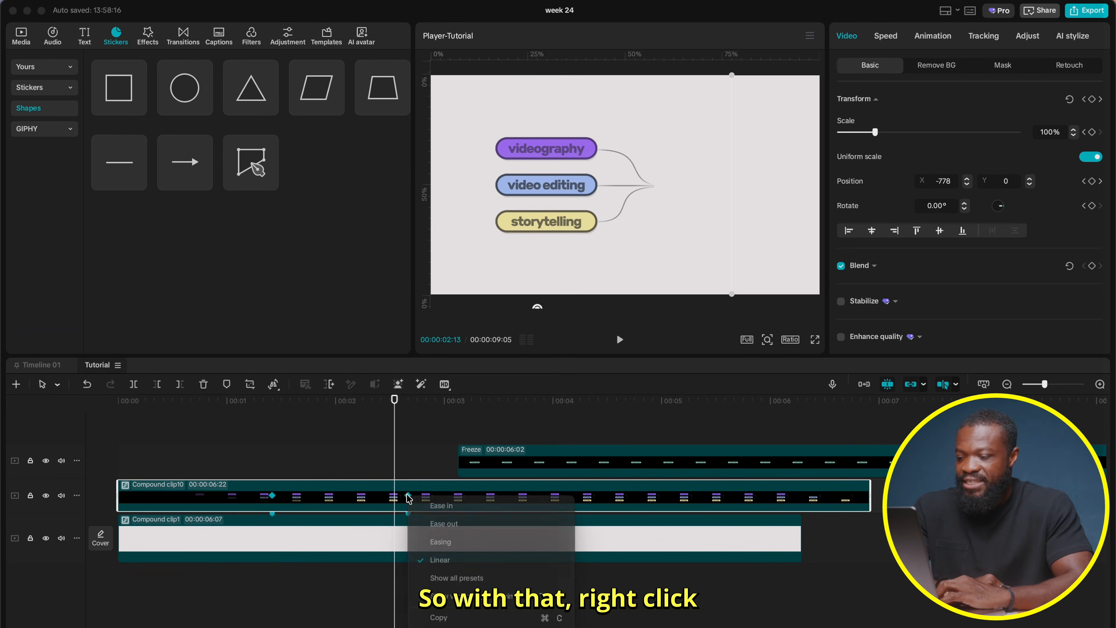
pyautogui.click(437, 578)
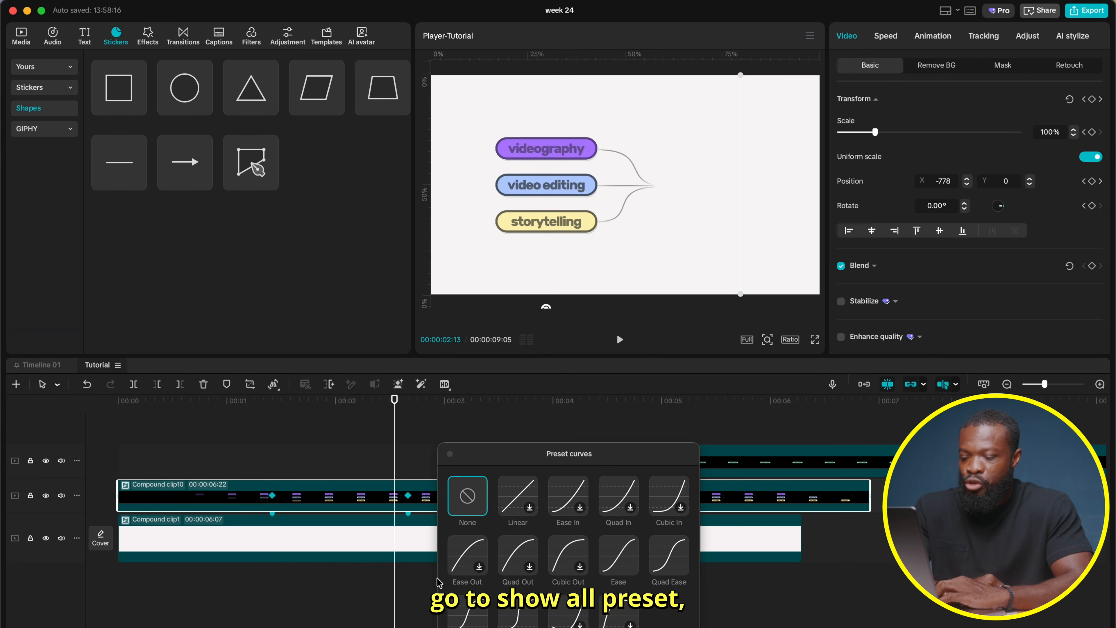
pyautogui.click(667, 558)
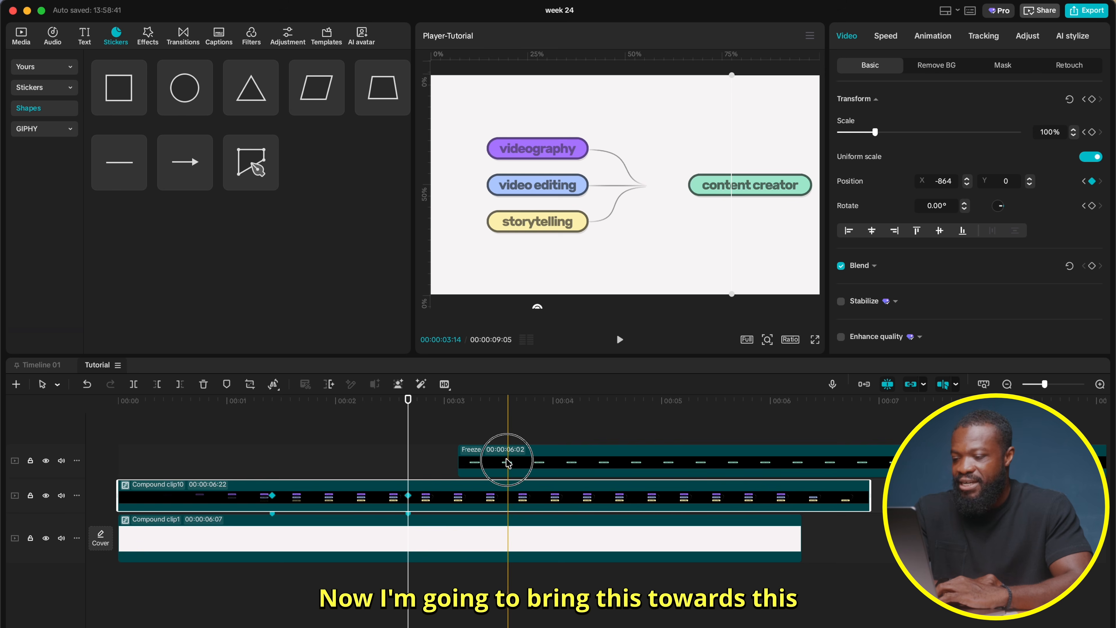
# Start the content creator clip at the first marker and place its label at X 797, Y 0 where the connector lines converge.
pyautogui.moveTo(508, 462); pyautogui.dragTo(321, 460)
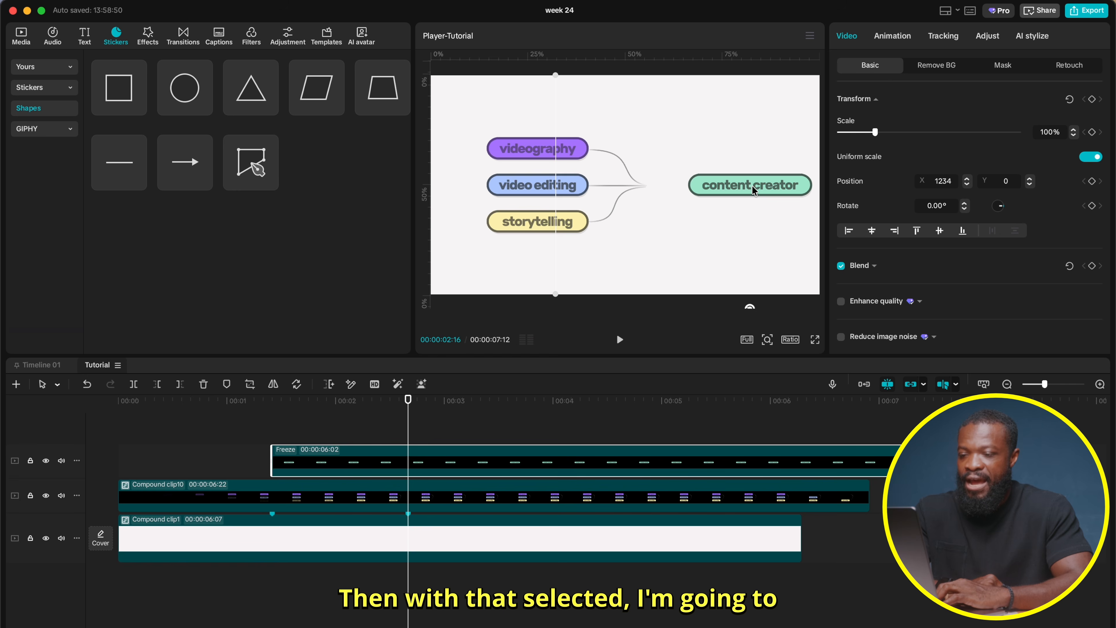
pyautogui.moveTo(752, 190); pyautogui.dragTo(711, 190)
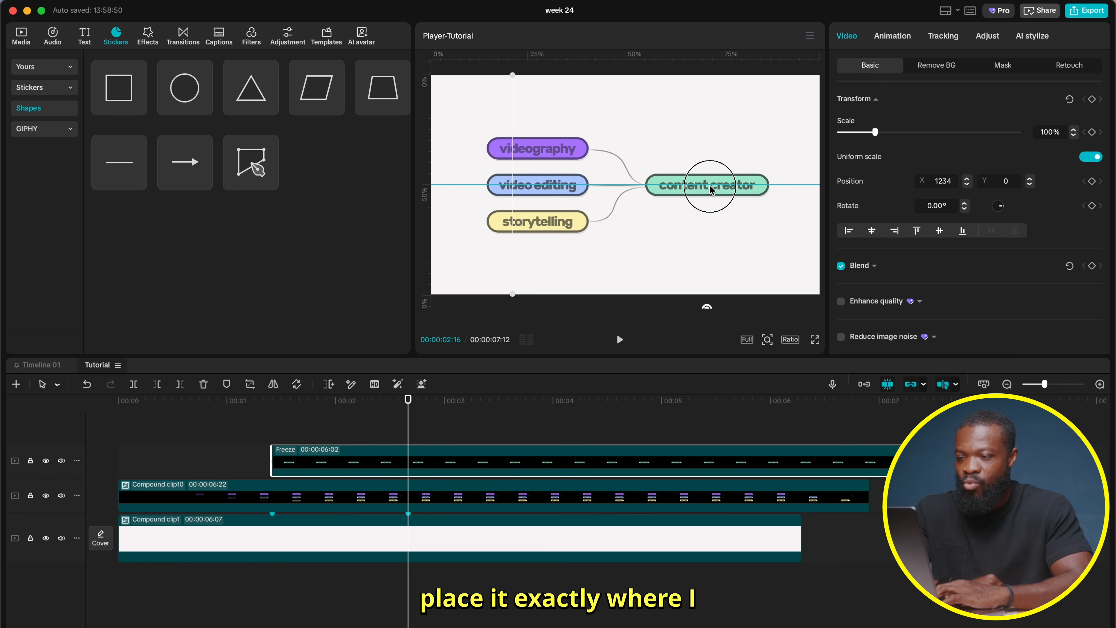
pyautogui.moveTo(709, 185); pyautogui.dragTo(708, 185)
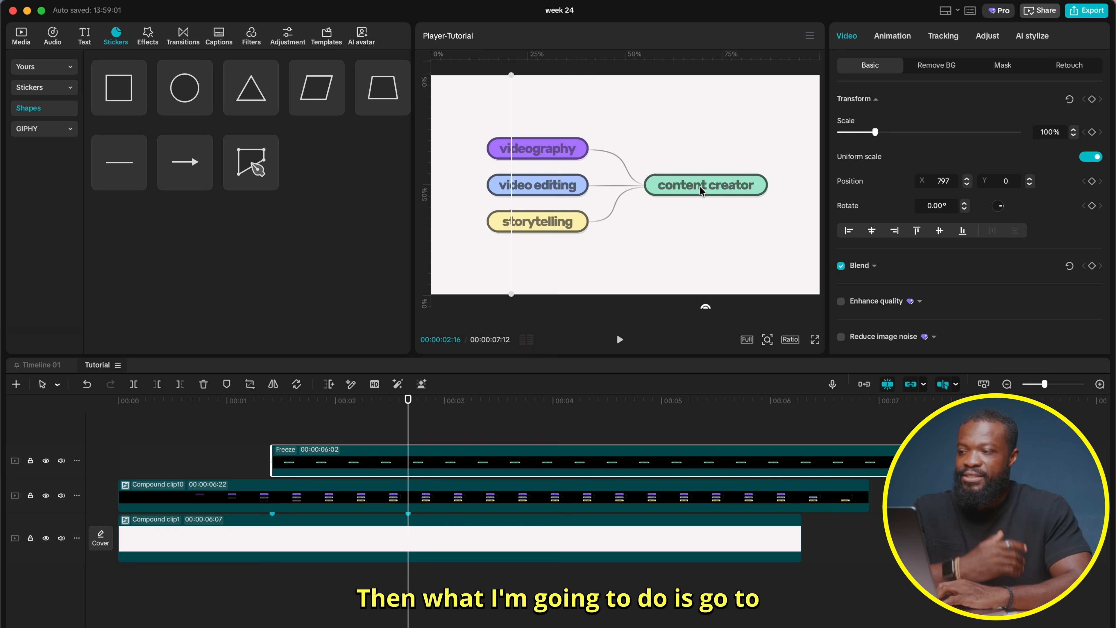
# Add the Player 3 video effect from the favourites to the content creator clip.
pyautogui.click(148, 36)
pyautogui.click(238, 304)
pyautogui.moveTo(237, 303); pyautogui.dragTo(304, 459)
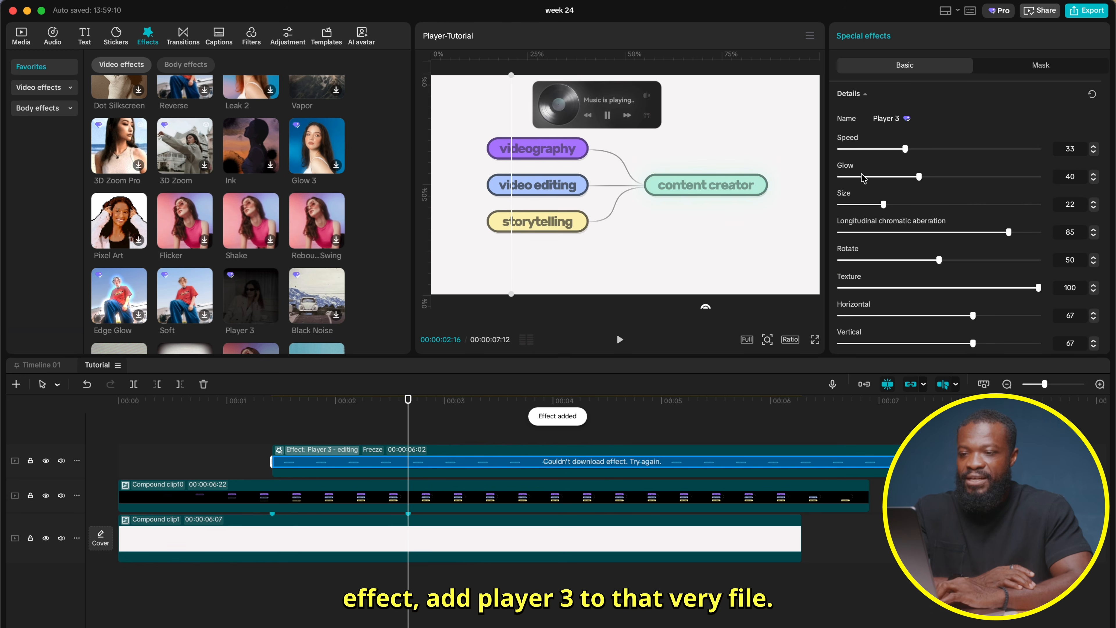
# Set the Player 3 effect's Glow and Texture to 0 and its Speed to 10, and preview the animation.
pyautogui.moveTo(871, 178); pyautogui.dragTo(838, 176)
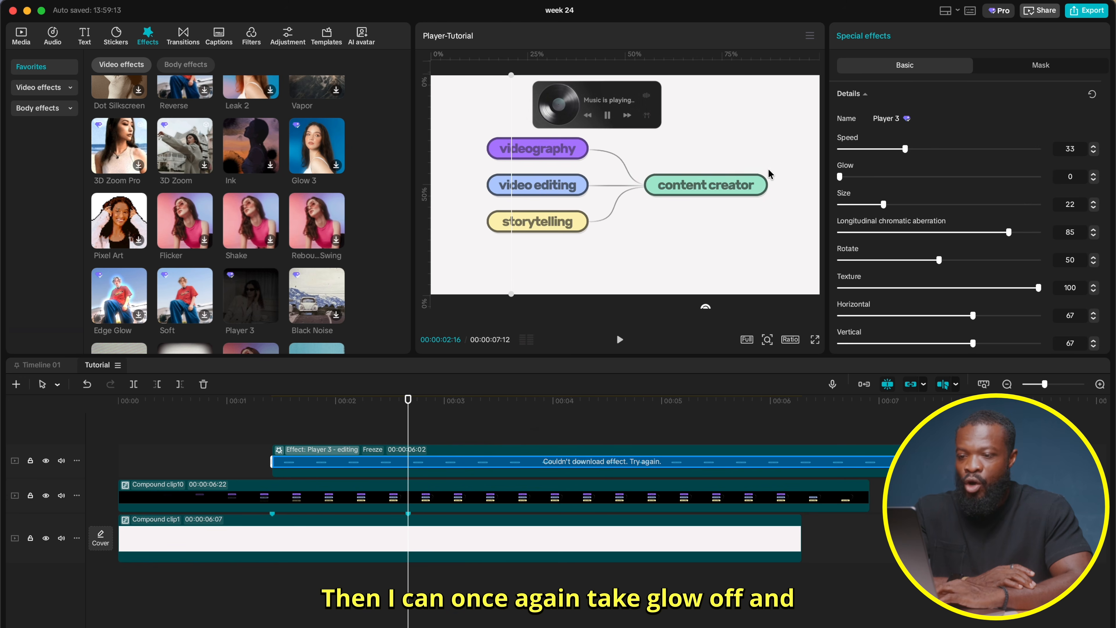
pyautogui.moveTo(885, 288); pyautogui.dragTo(712, 288)
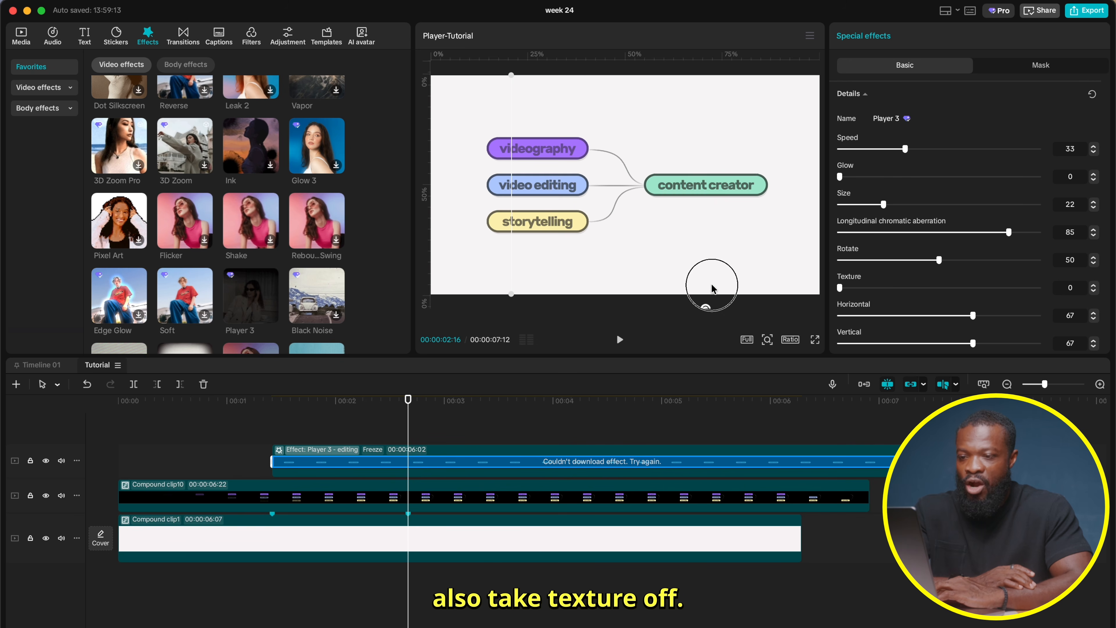
pyautogui.moveTo(901, 148); pyautogui.dragTo(859, 152)
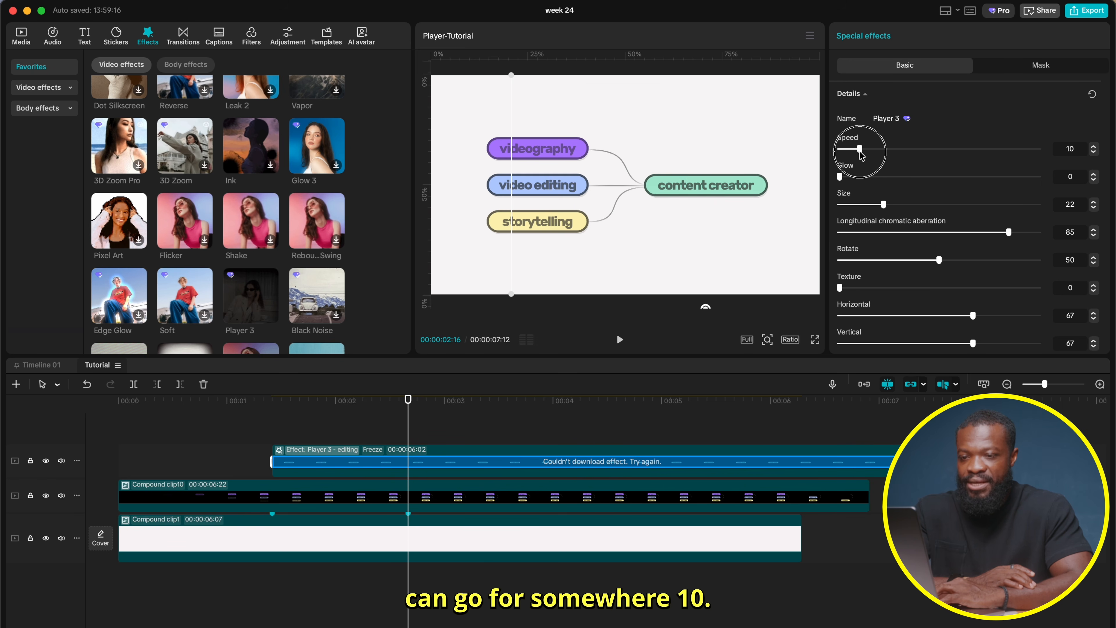
pyautogui.click(206, 443)
pyautogui.press('space')
pyautogui.press('space')
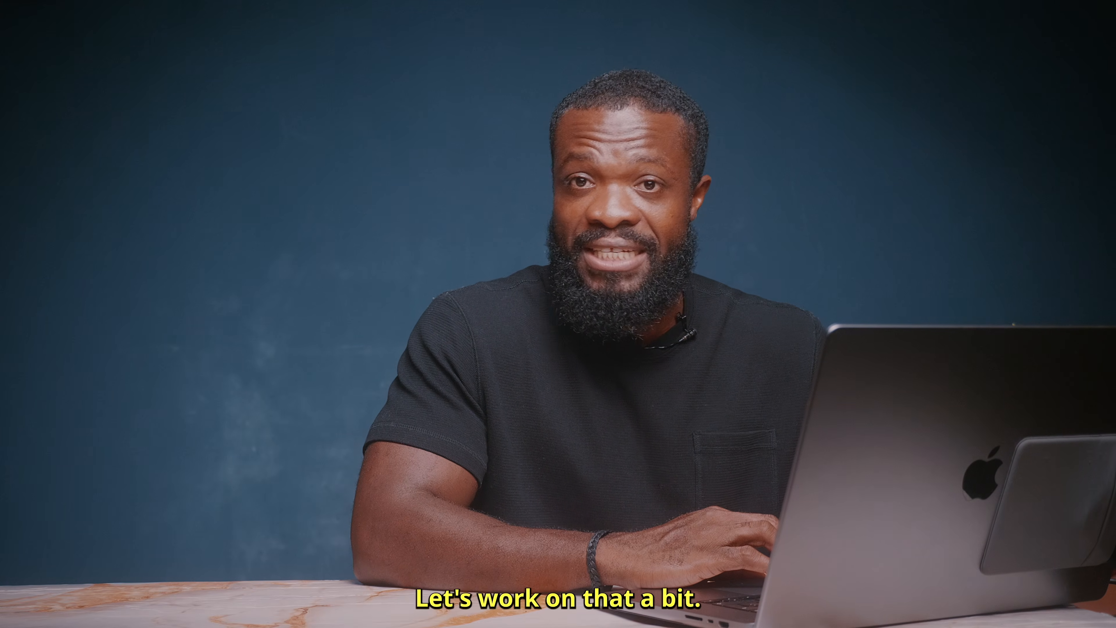
# Keyframe the content creator clip's transform at both markers, moving it off the canvas to X 1569, Y -1019 at the first one.
pyautogui.click(272, 401)
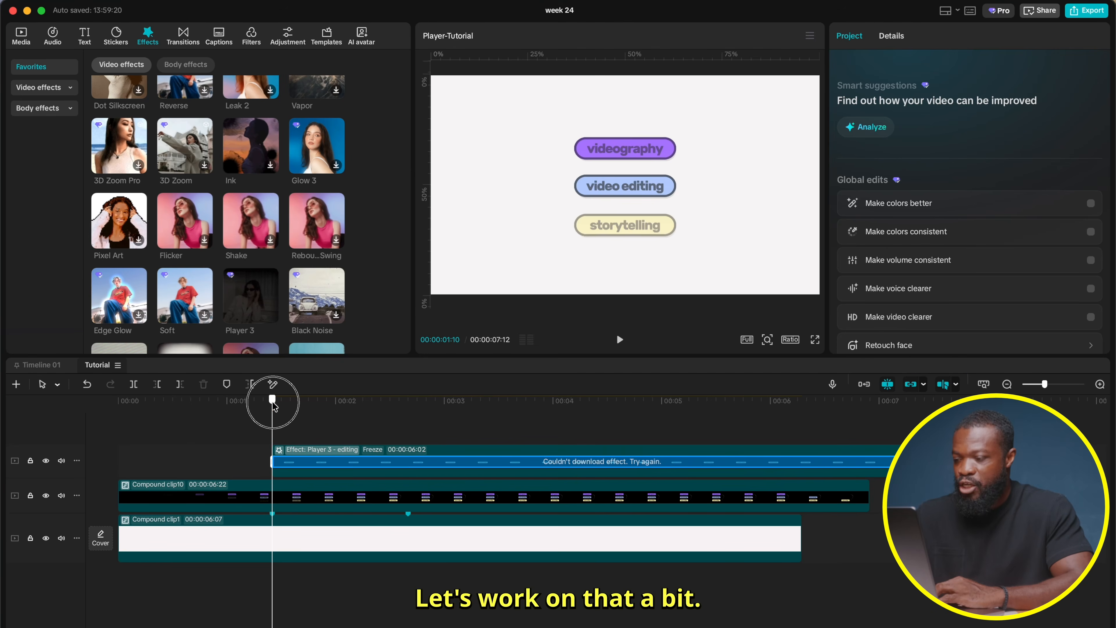
pyautogui.click(280, 474)
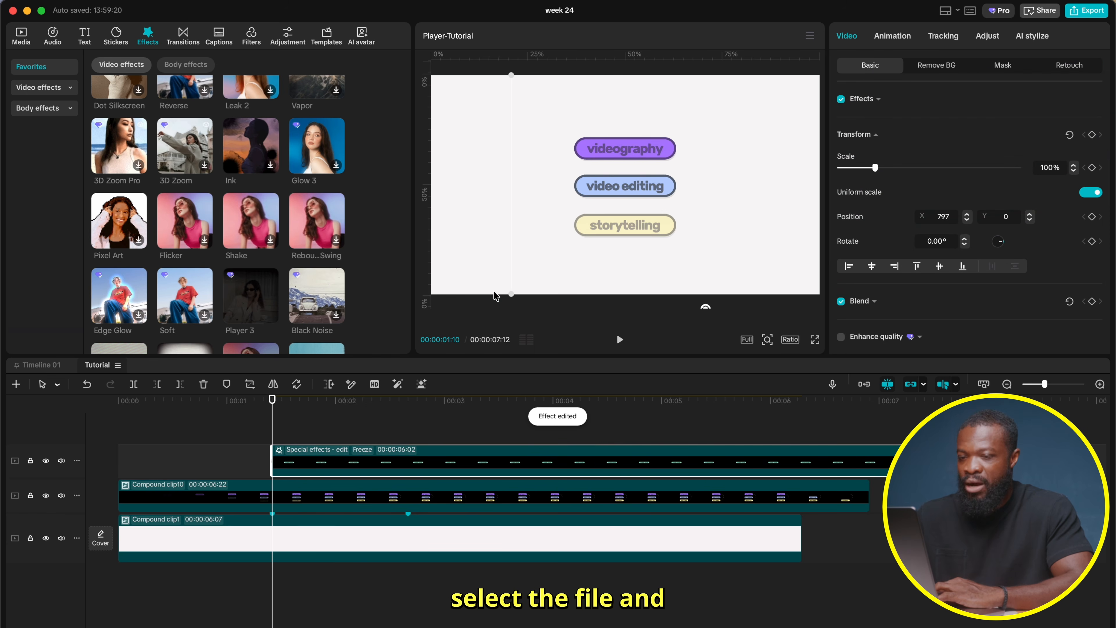
pyautogui.click(1094, 135)
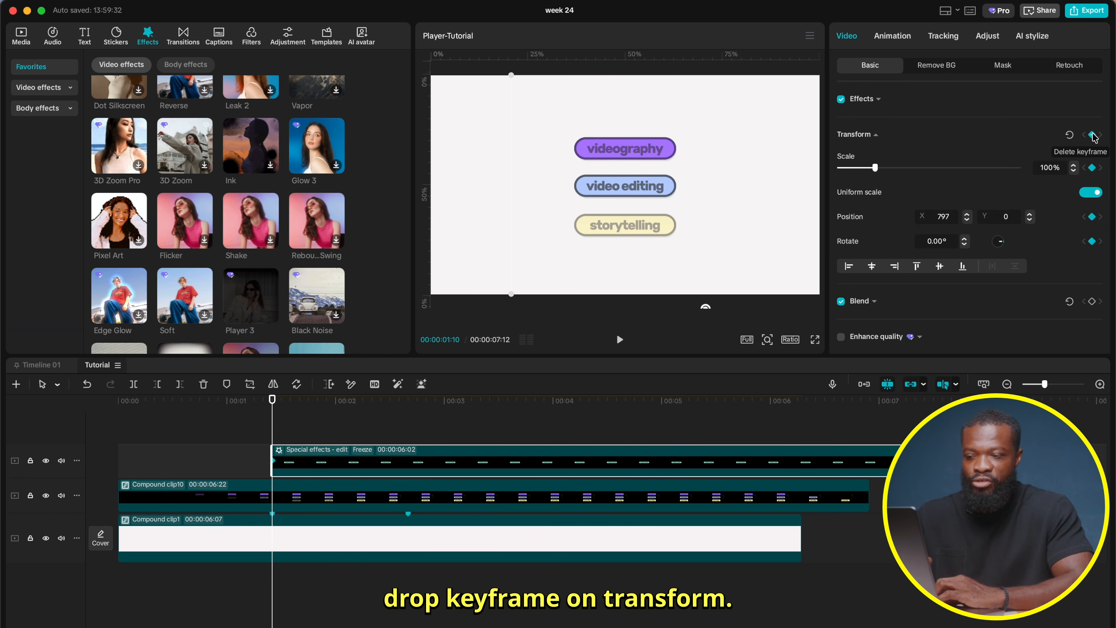
pyautogui.click(408, 401)
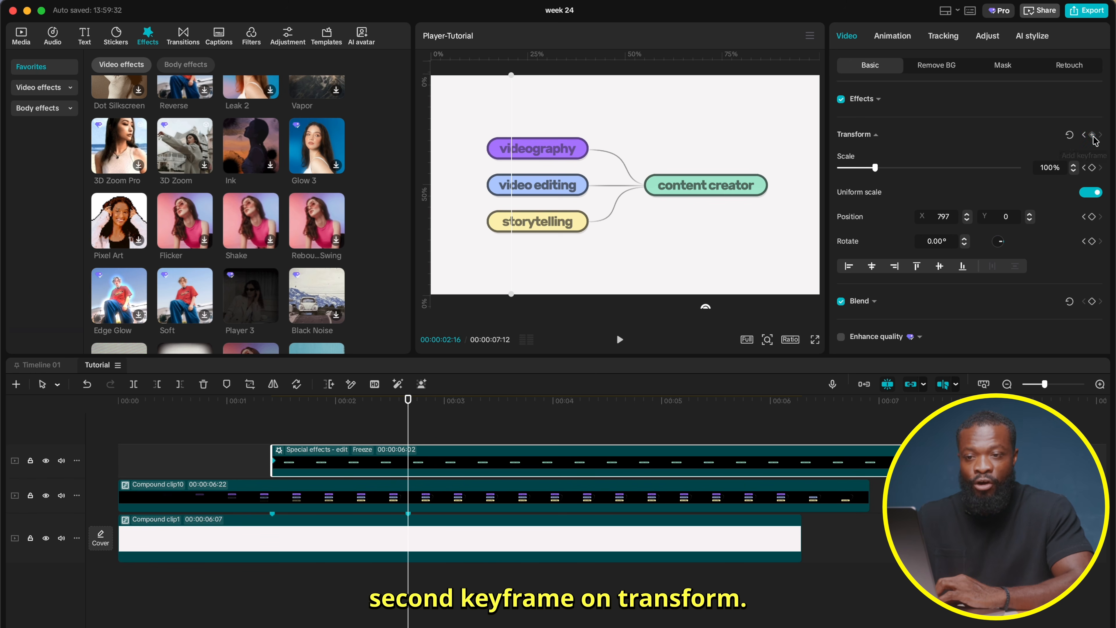
pyautogui.click(1084, 136)
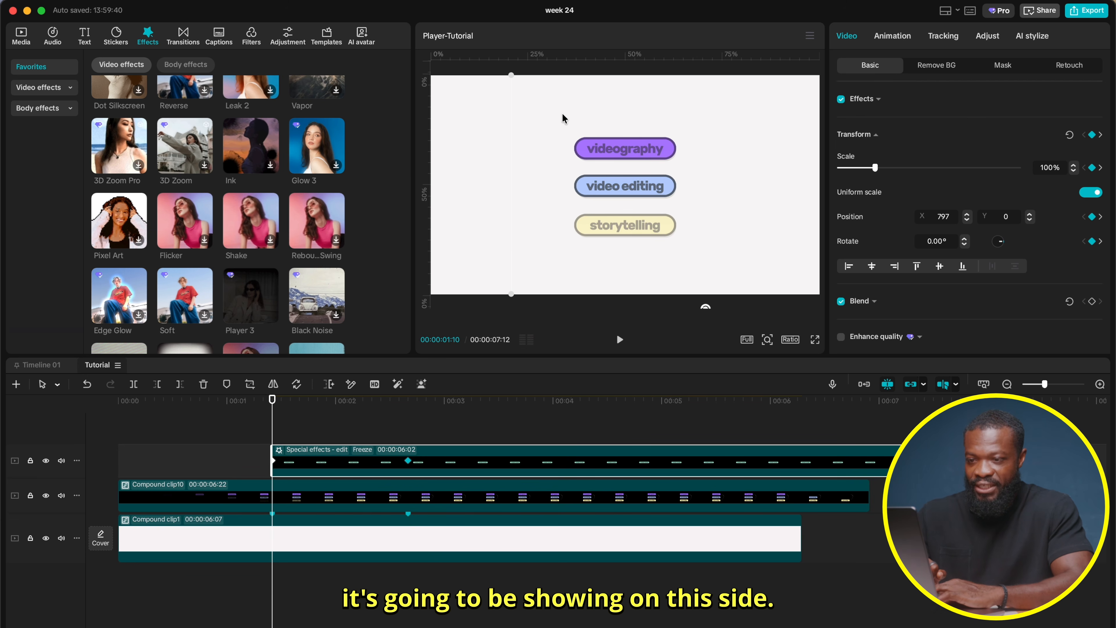
pyautogui.moveTo(660, 104); pyautogui.dragTo(723, 204)
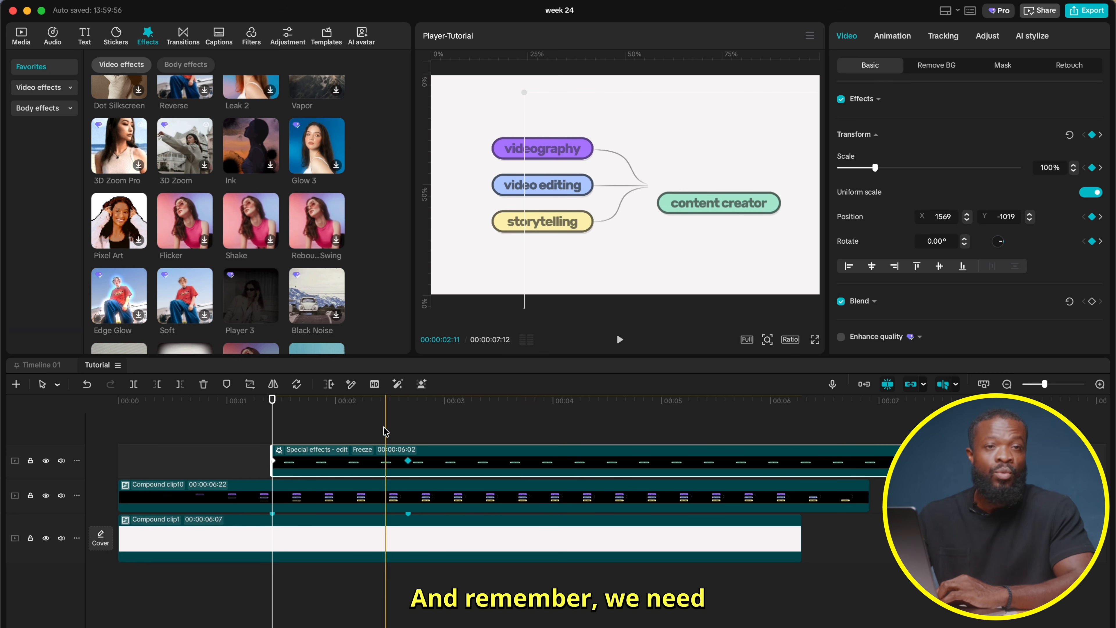
# Apply the Quad Ease preset curve between the content creator clip's transform keyframes.
pyautogui.rightClick(408, 461)
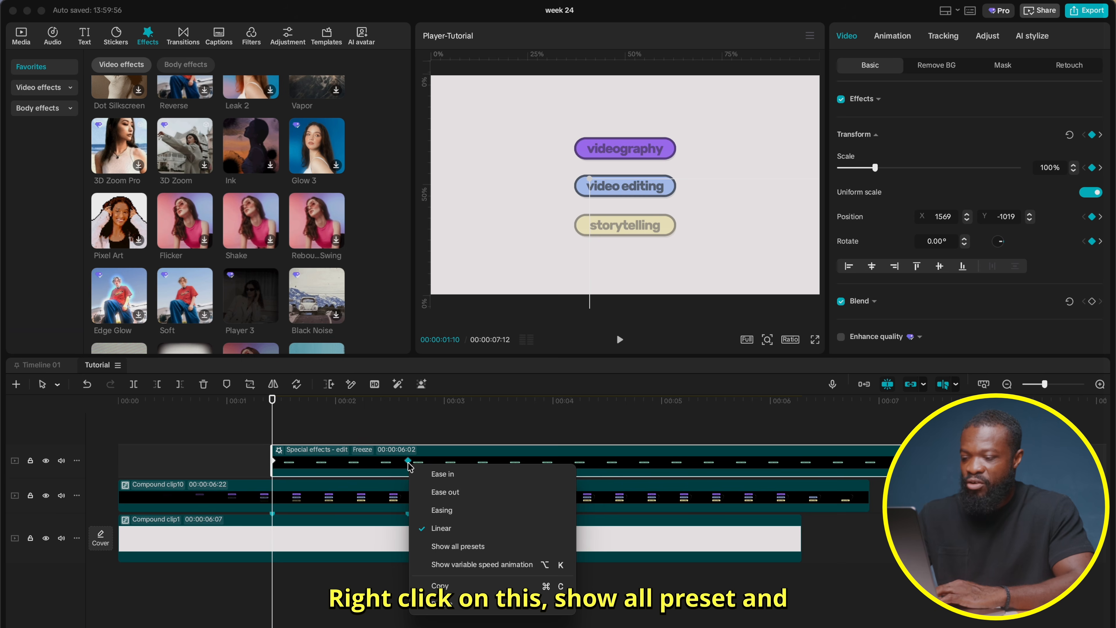
pyautogui.click(435, 545)
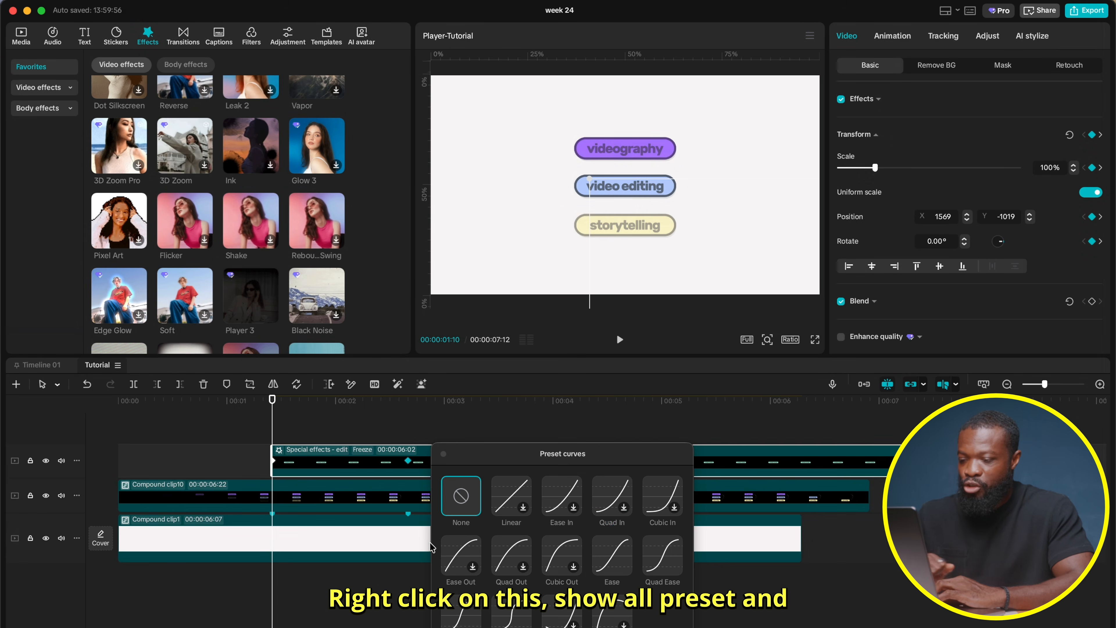
pyautogui.click(655, 556)
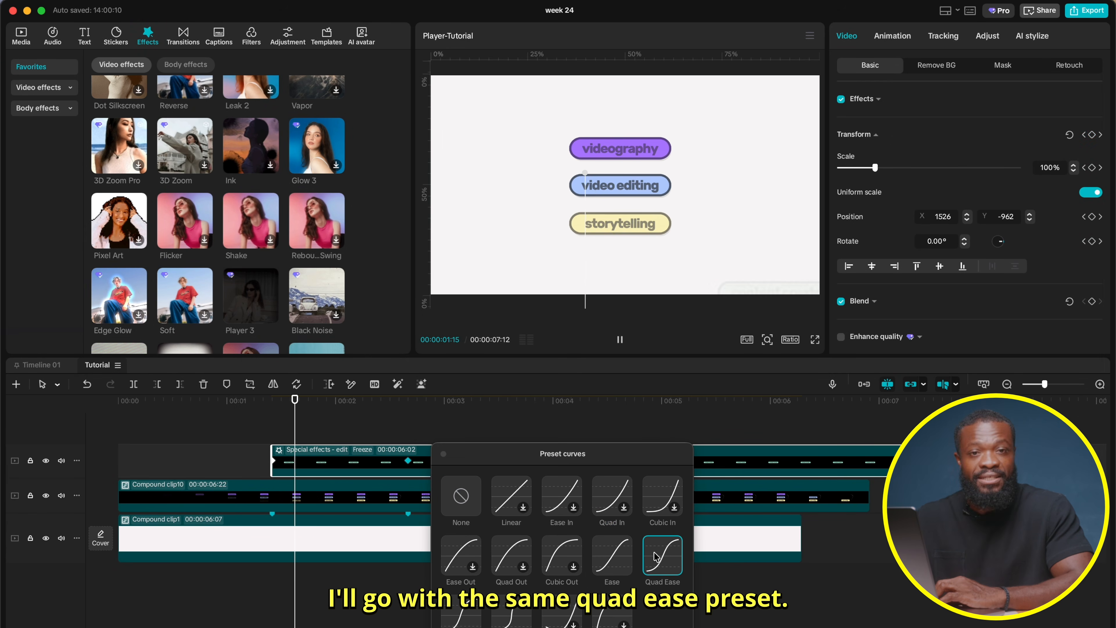